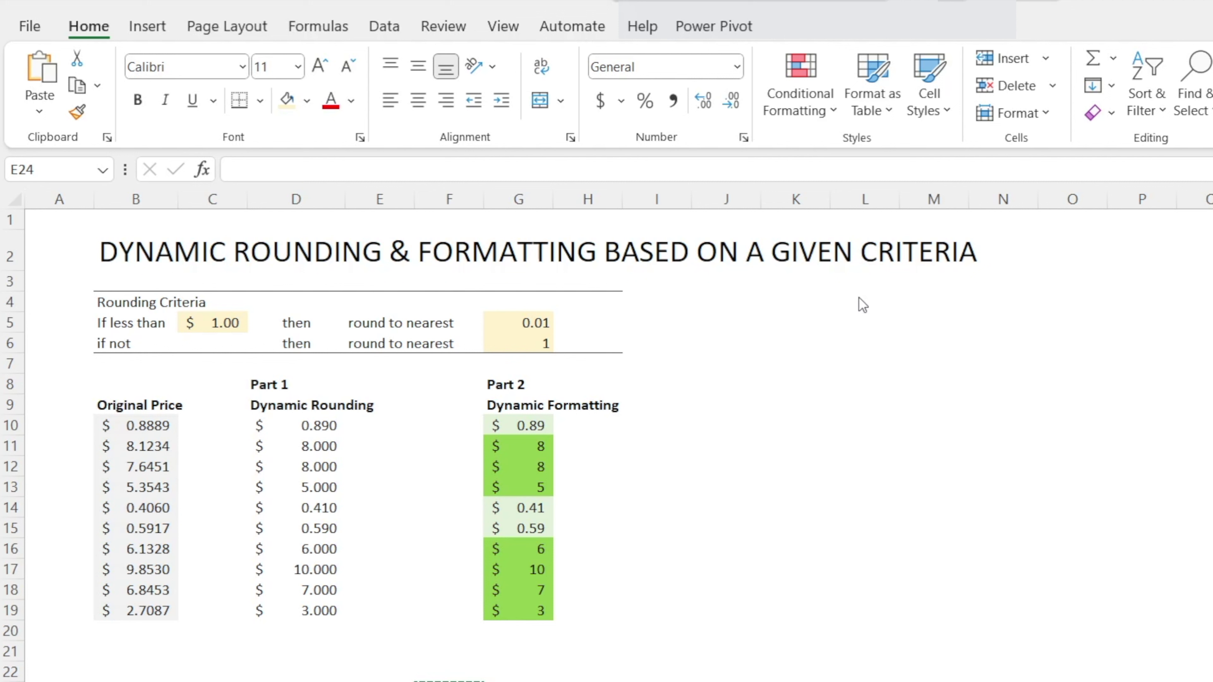
Paste the data, then review the If-less-than criterion, prices below and above $1, and formatted results
key("ctrl+v")
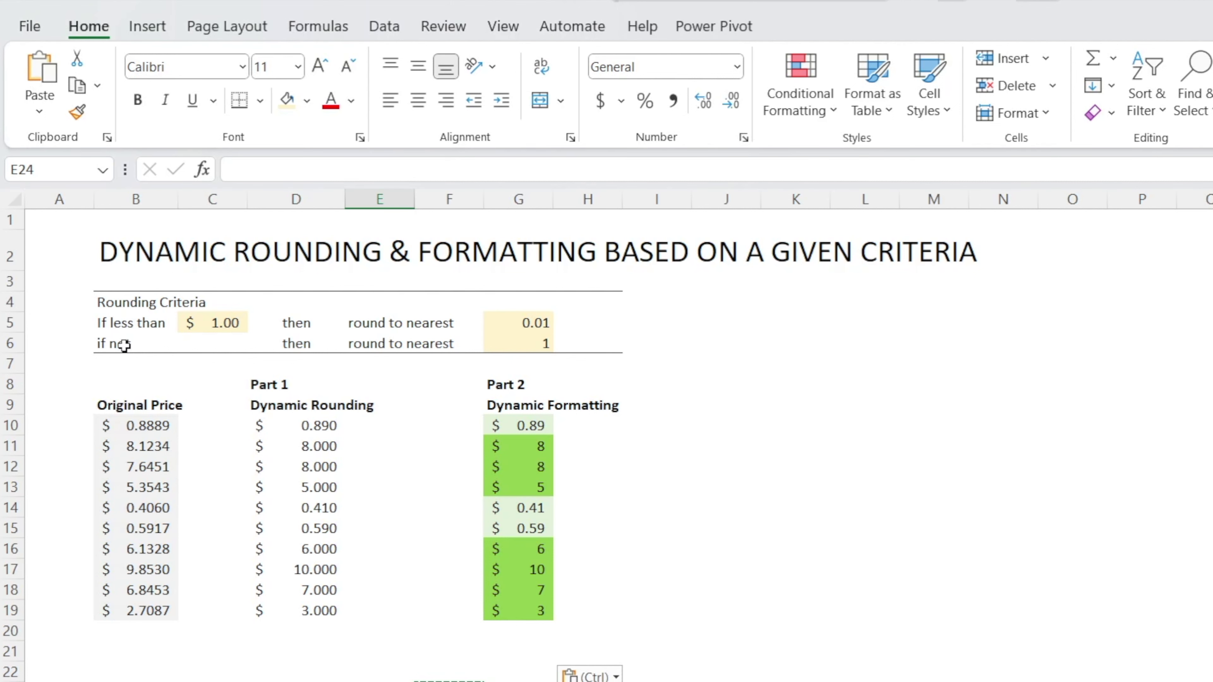
left_click(105, 321)
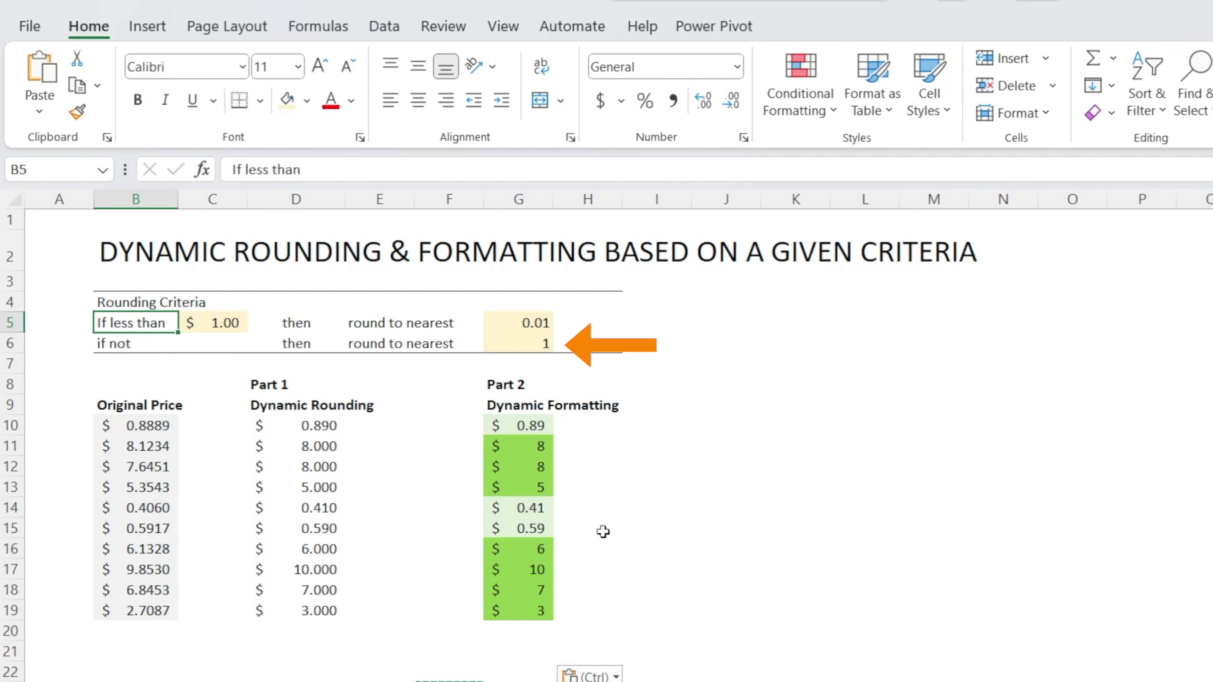
left_click_drag(523, 640, 541, 363)
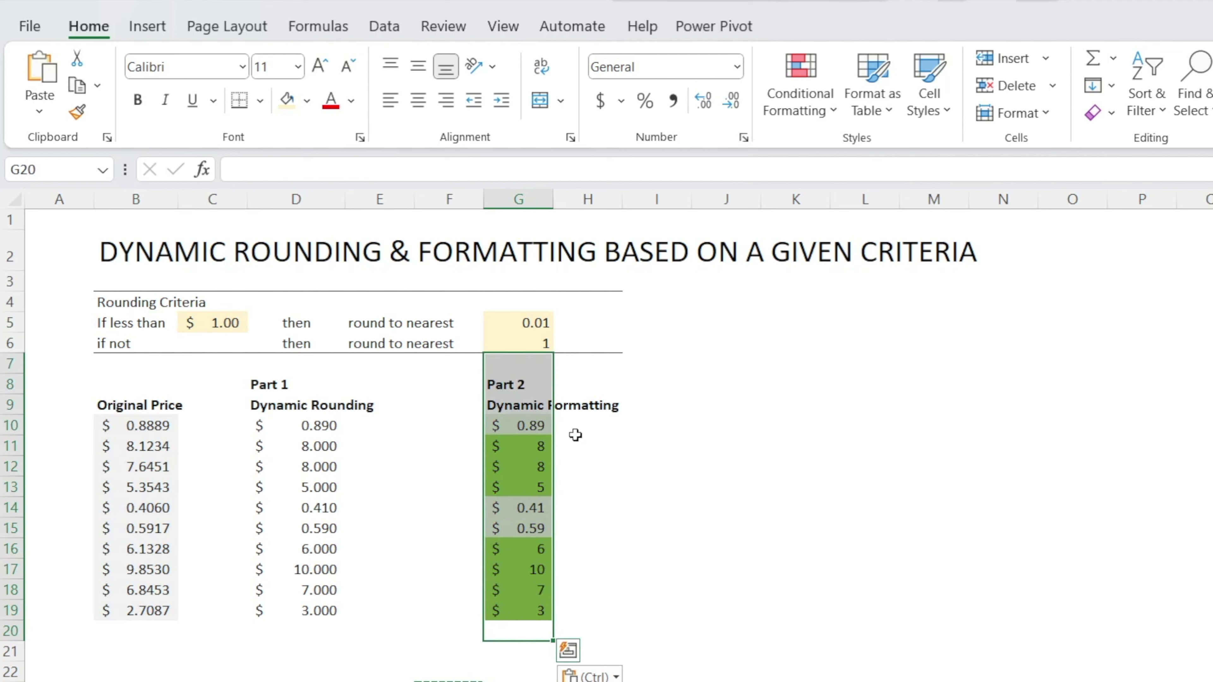
left_click(657, 516)
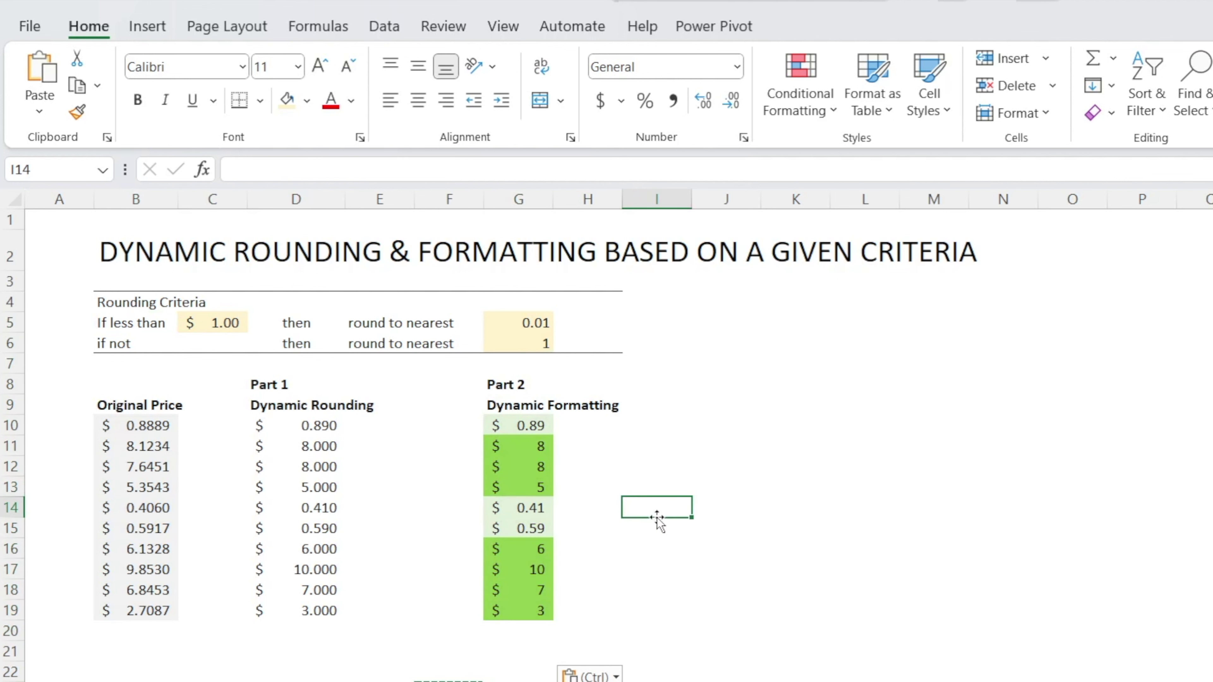
left_click(145, 429)
mouse_move(134, 508)
left_mouse_down()
mouse_move(129, 547)
mouse_move(168, 529)
left_mouse_up()
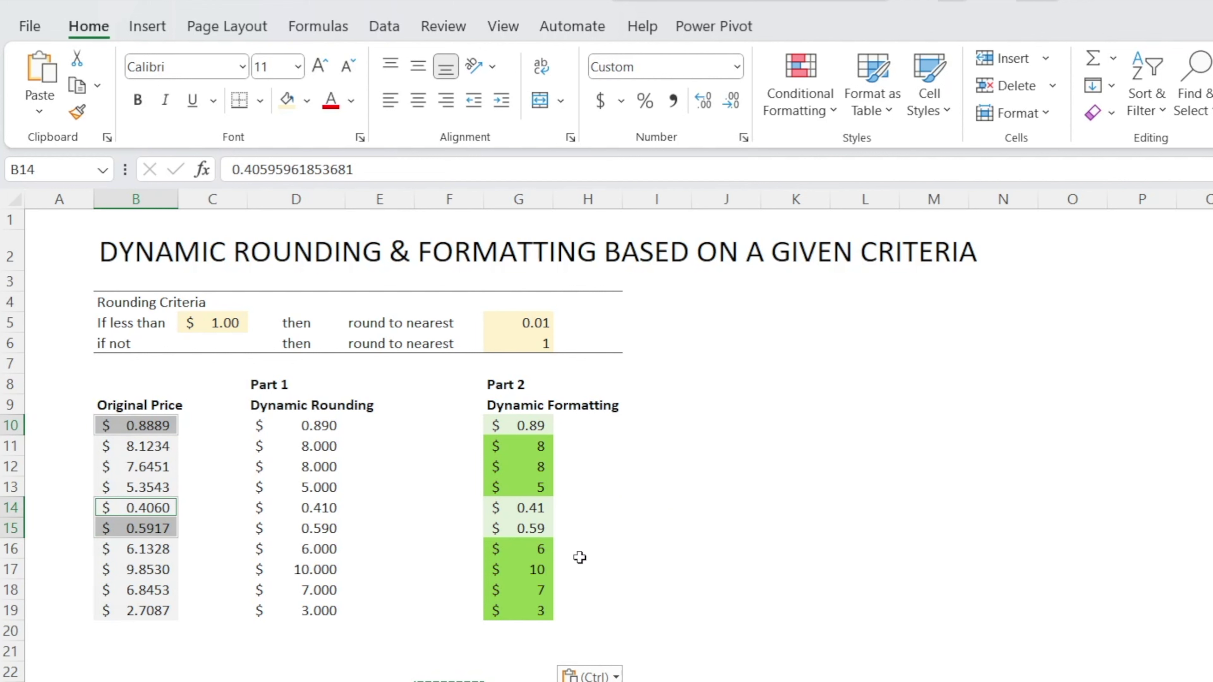
left_click_drag(153, 452, 151, 486)
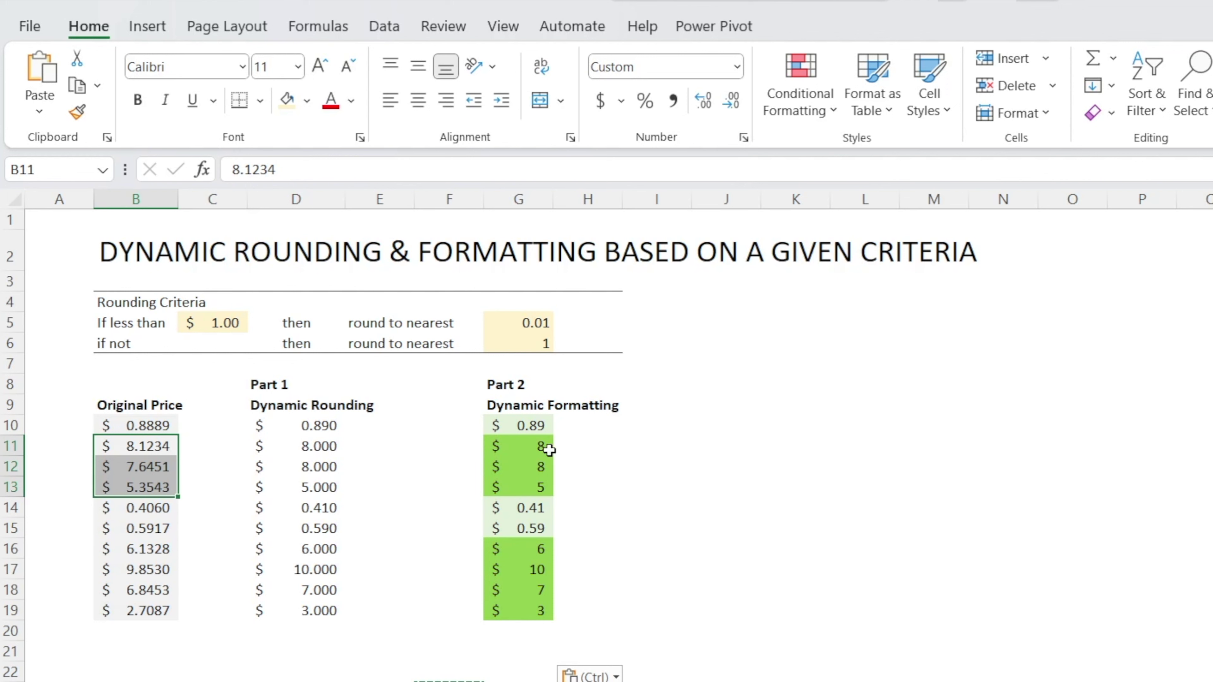
left_click(522, 449)
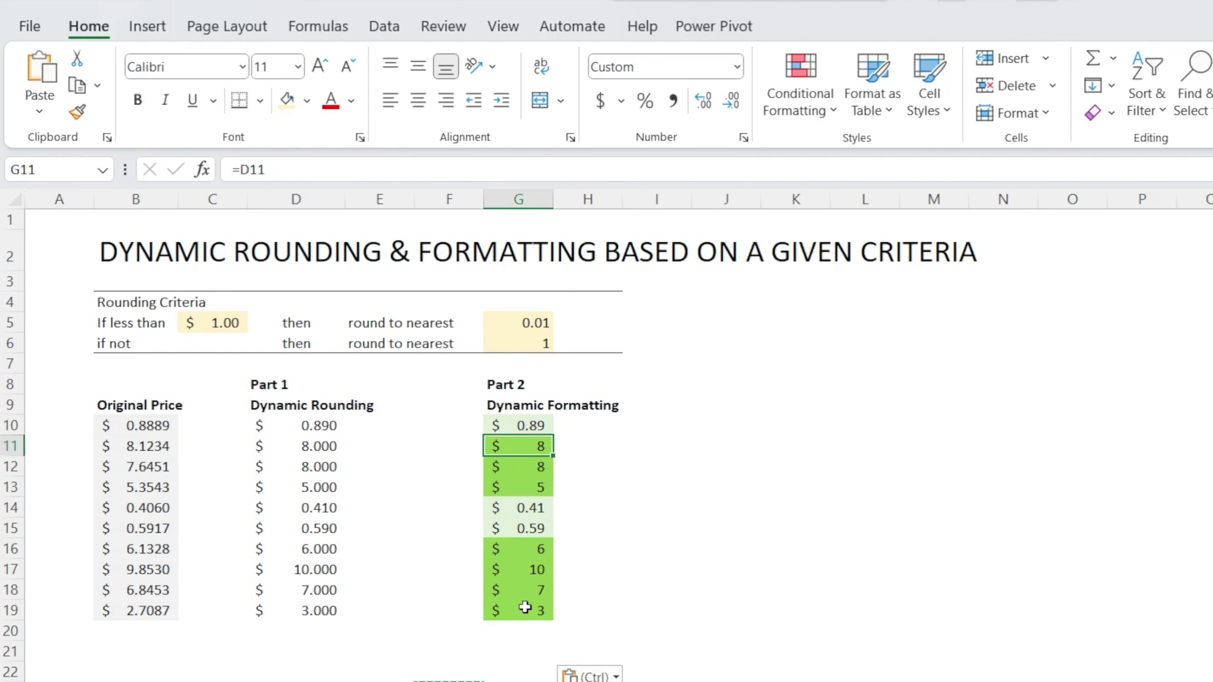
Try 11 and then 50 as the first original price in B10, finally setting it to 0.5
left_click(153, 421)
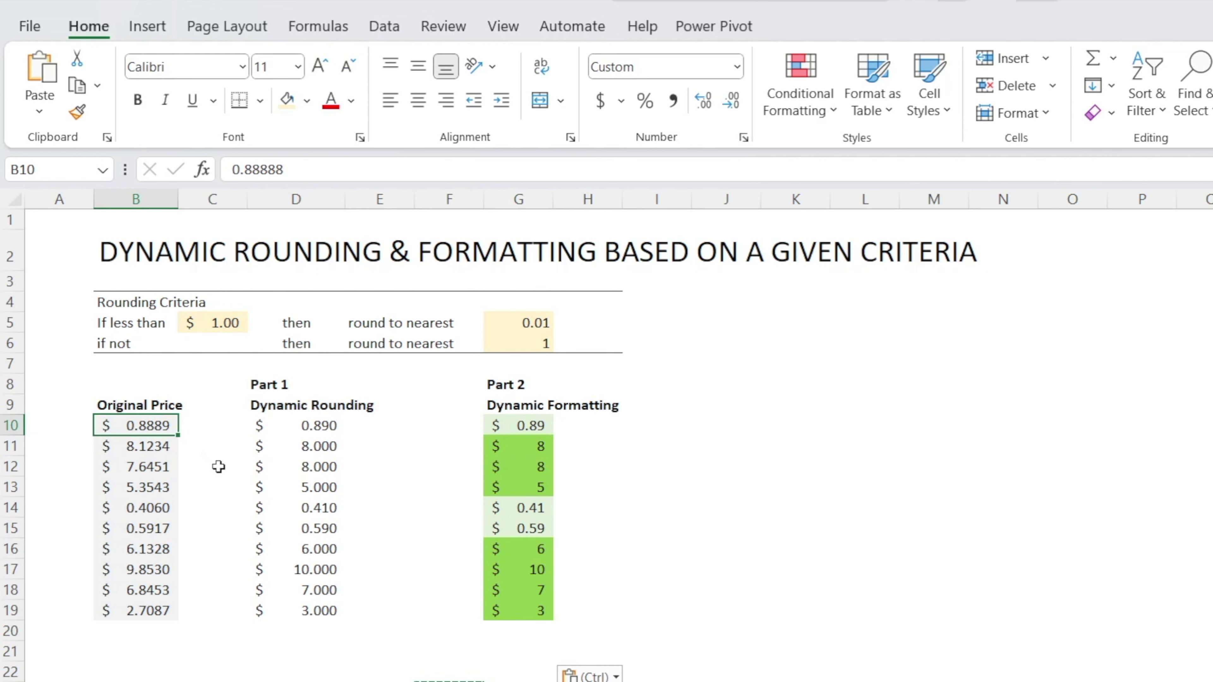
type("11")
key("Return")
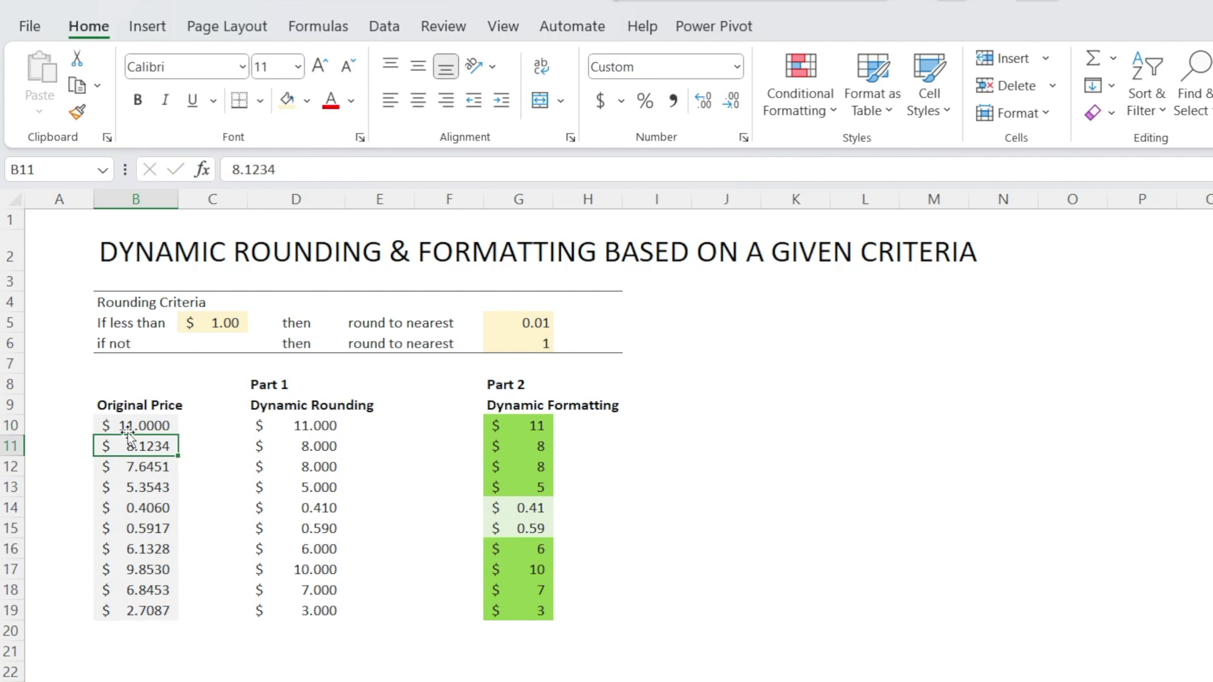
left_click(161, 419)
type("50")
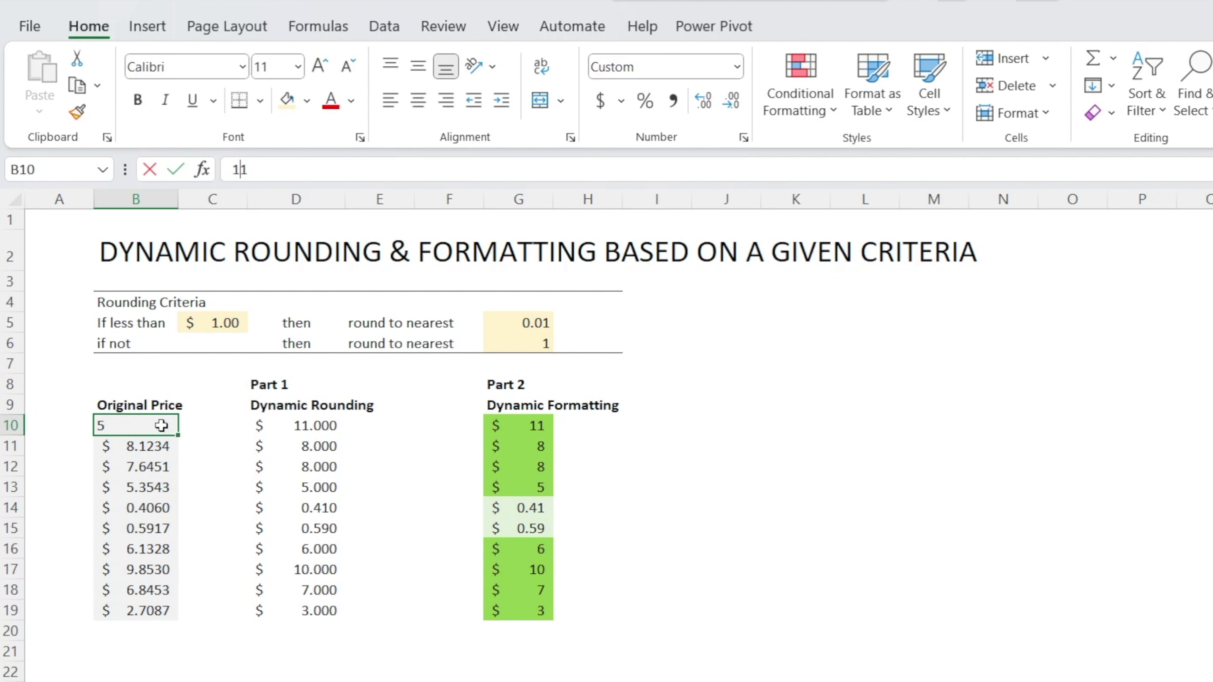
key("Return")
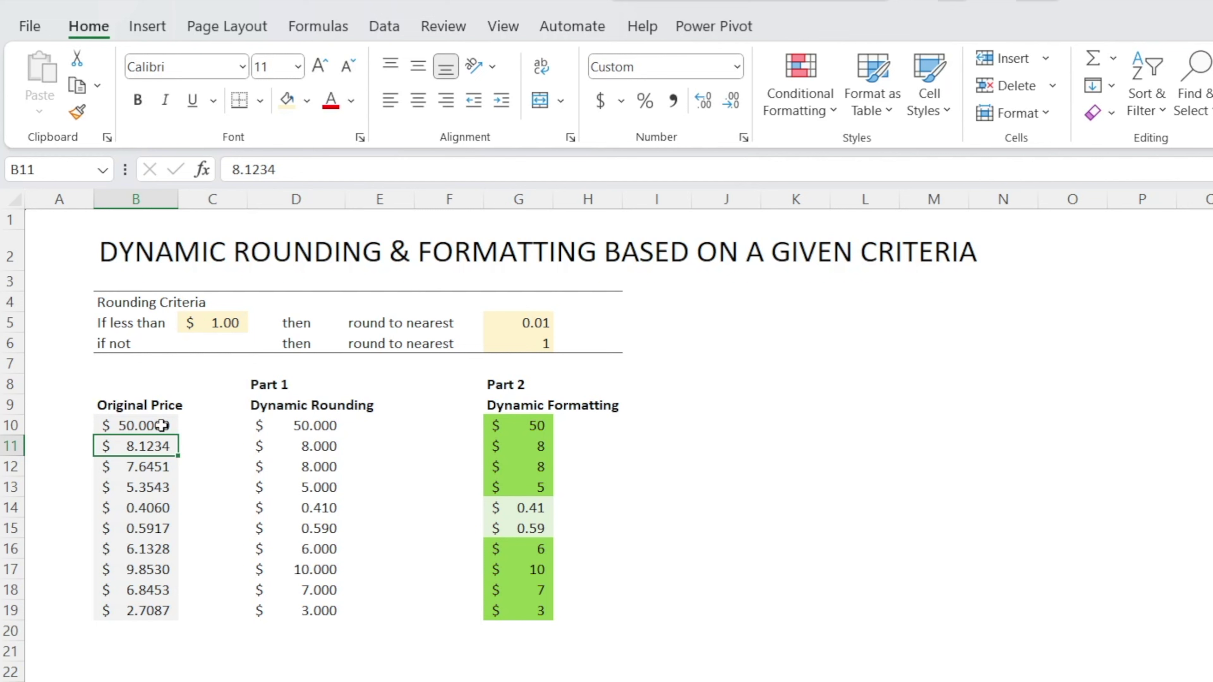
left_click(161, 425)
type("0.5")
key("Return")
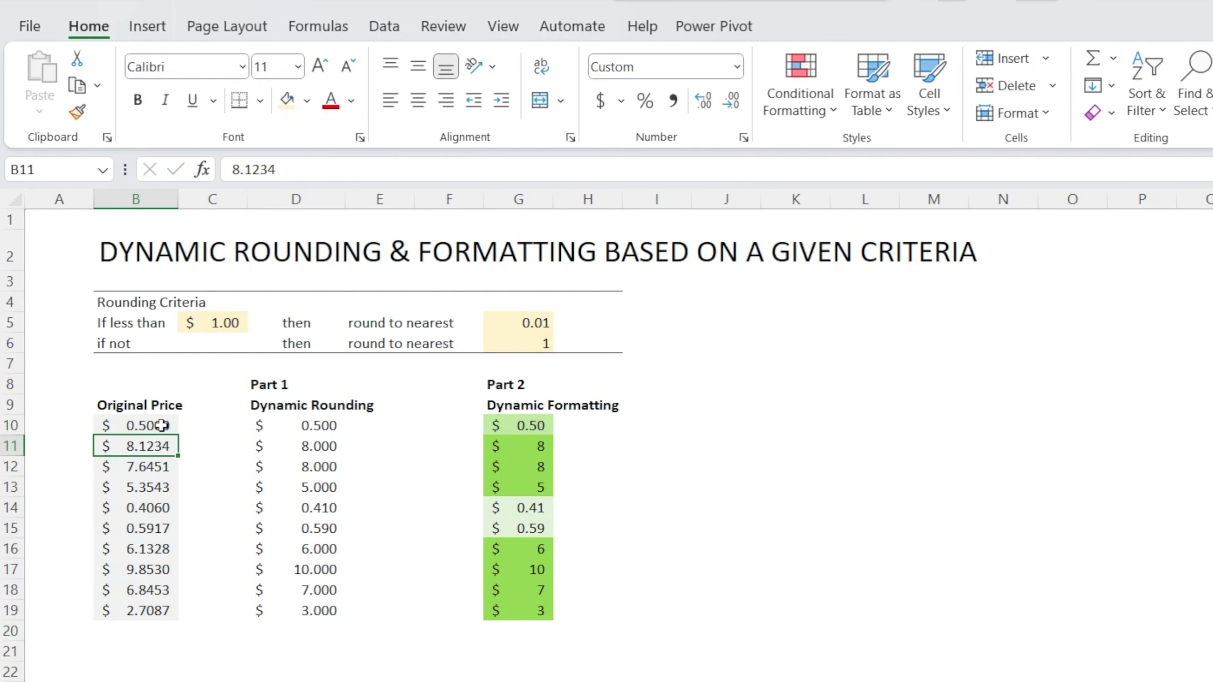
scroll(542, 569, "down", 1)
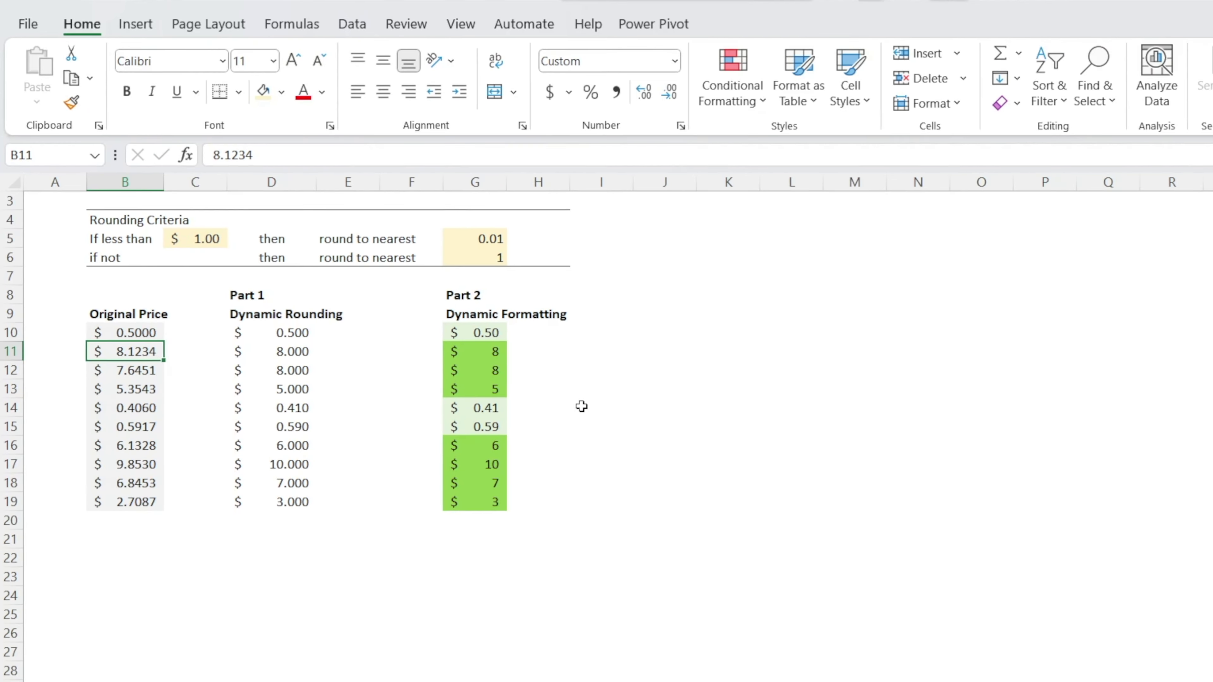
left_click(650, 465)
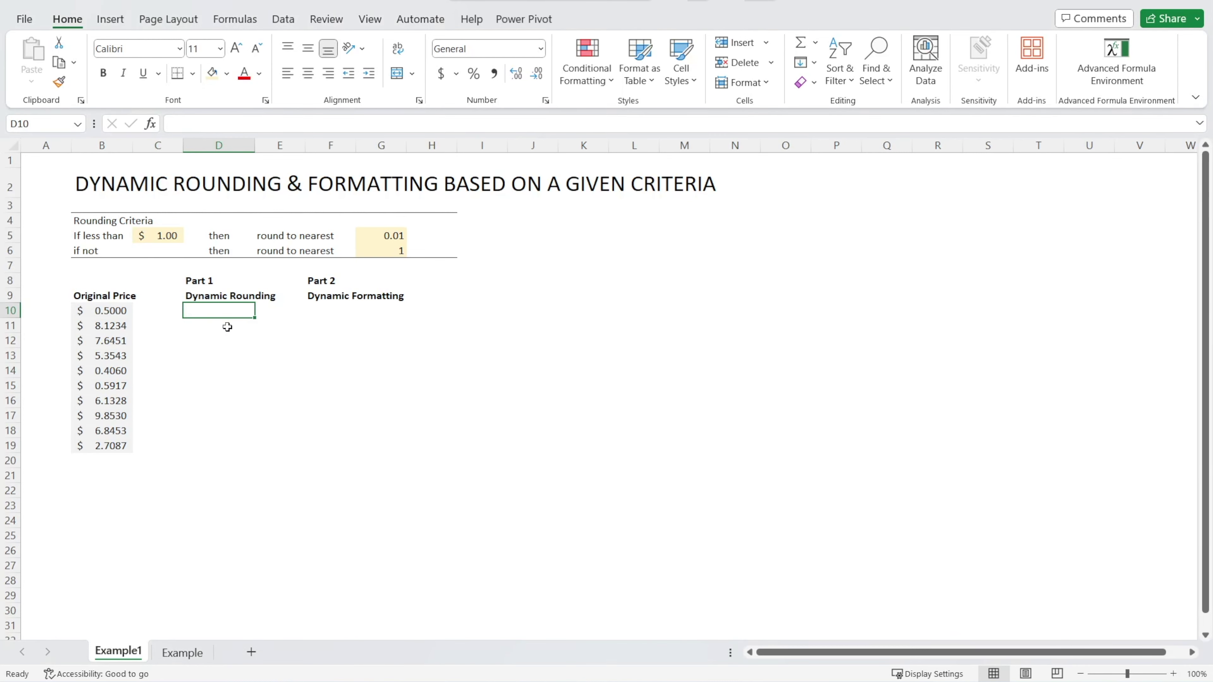
Enter =MROUND($B10,$G$5) in D10 to round the first price to the 0.01 multiple
type("=m")
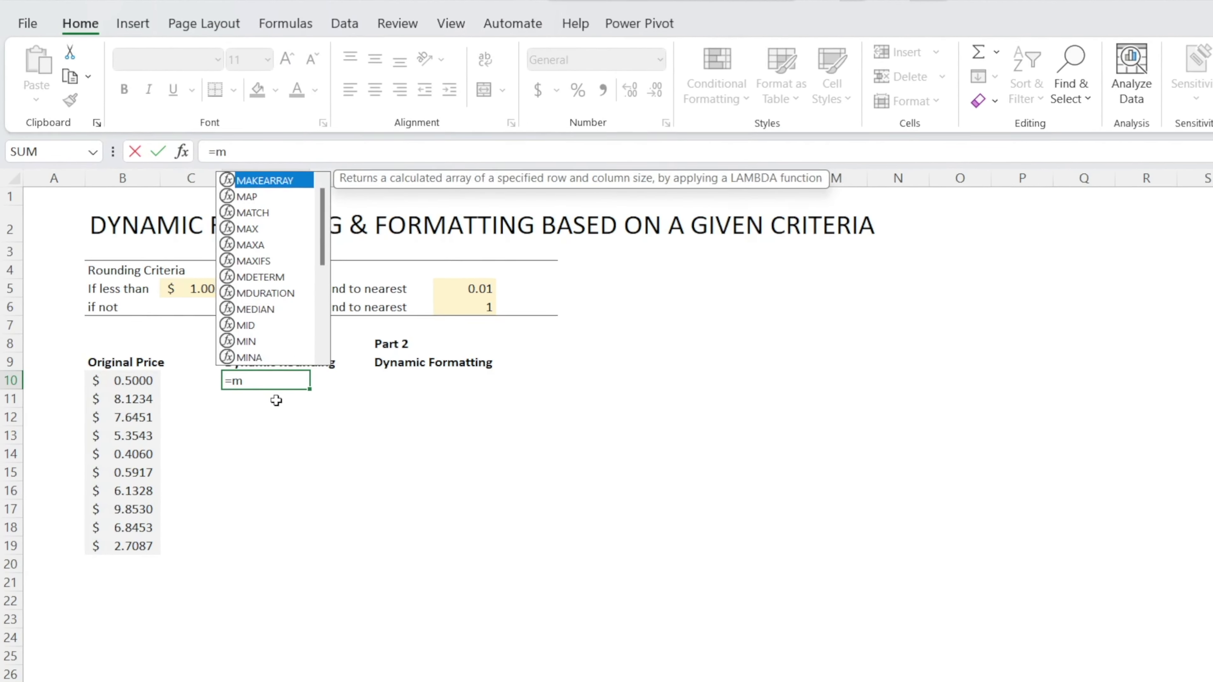
type("round(")
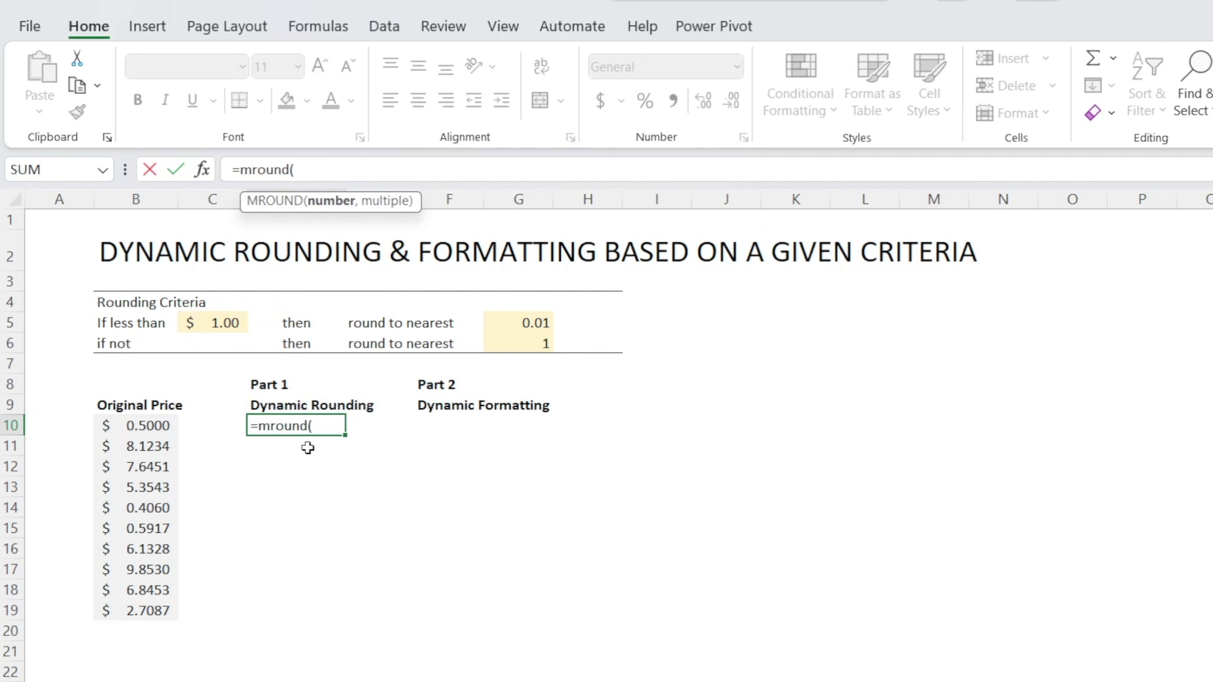
left_click(161, 428)
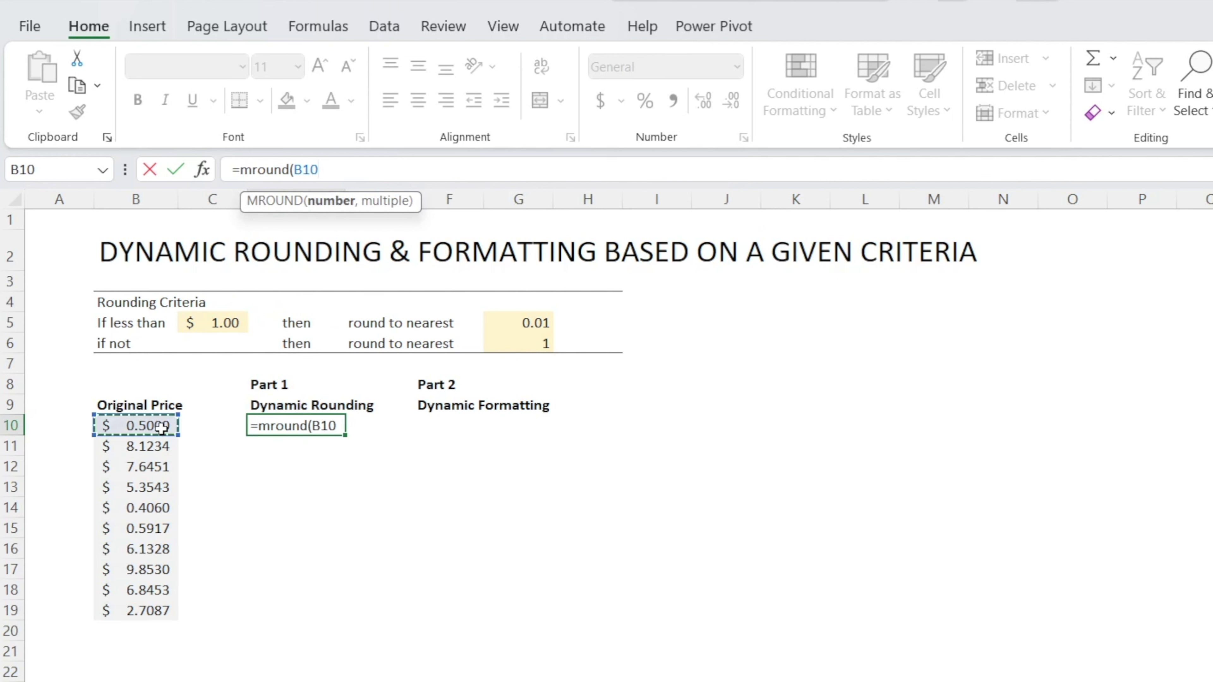
type(",")
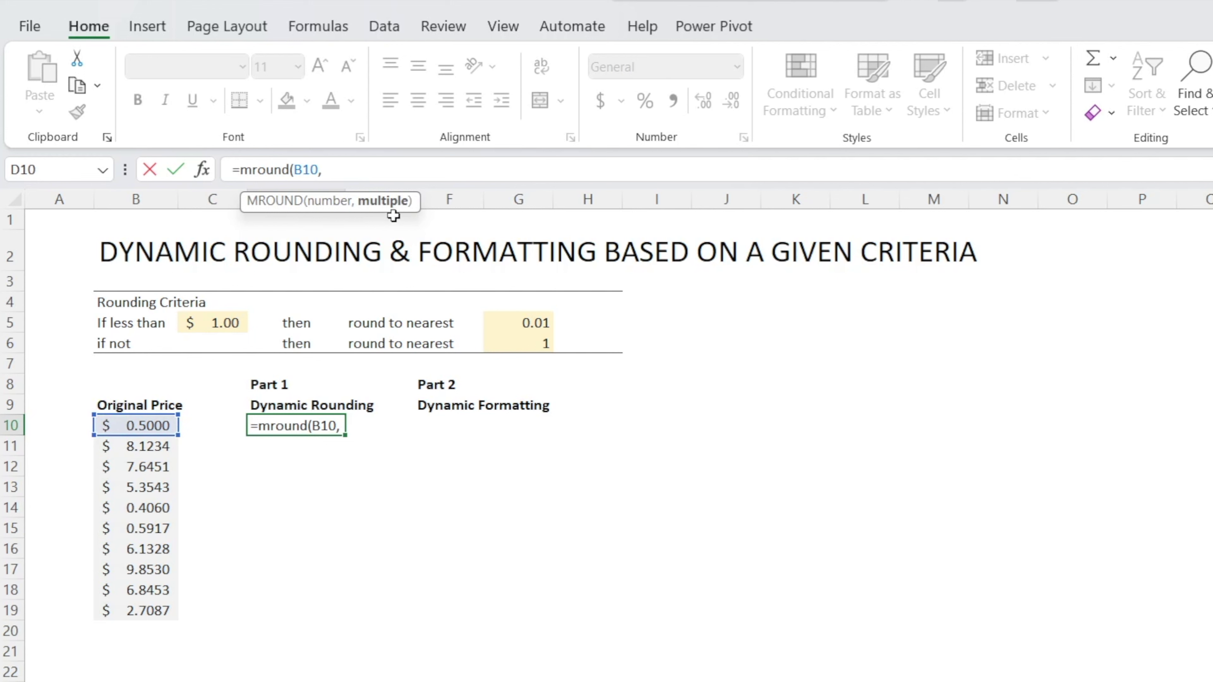
left_click(534, 324)
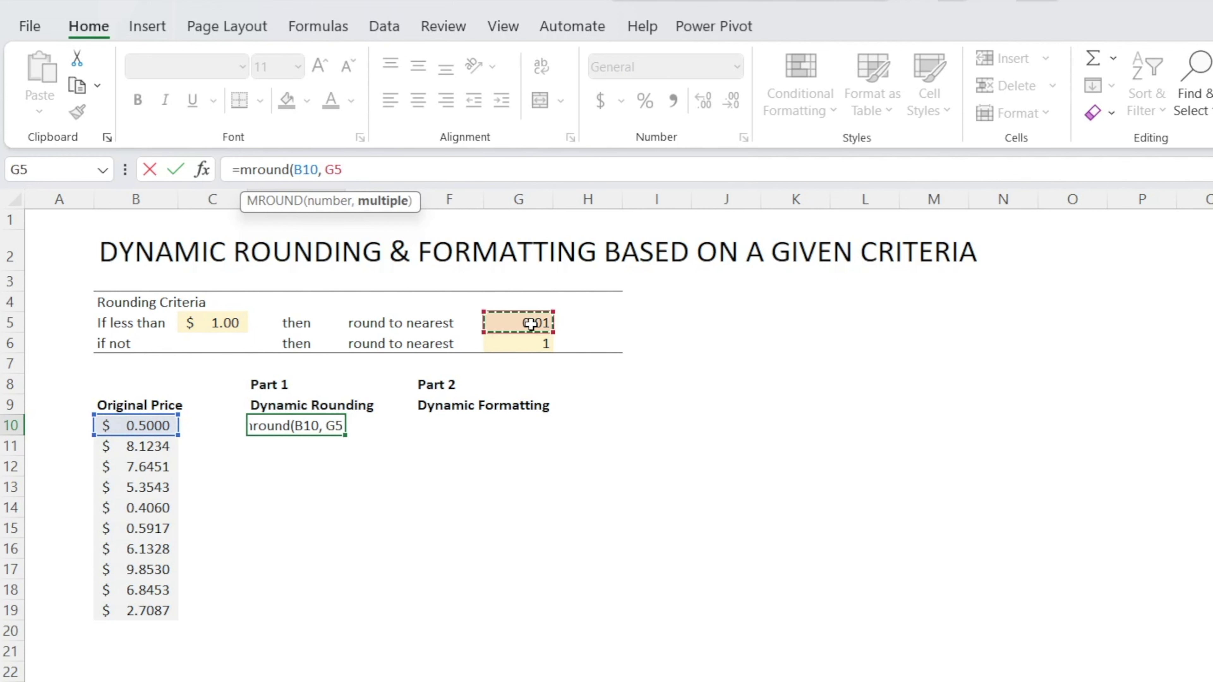
type(")")
left_click(331, 167)
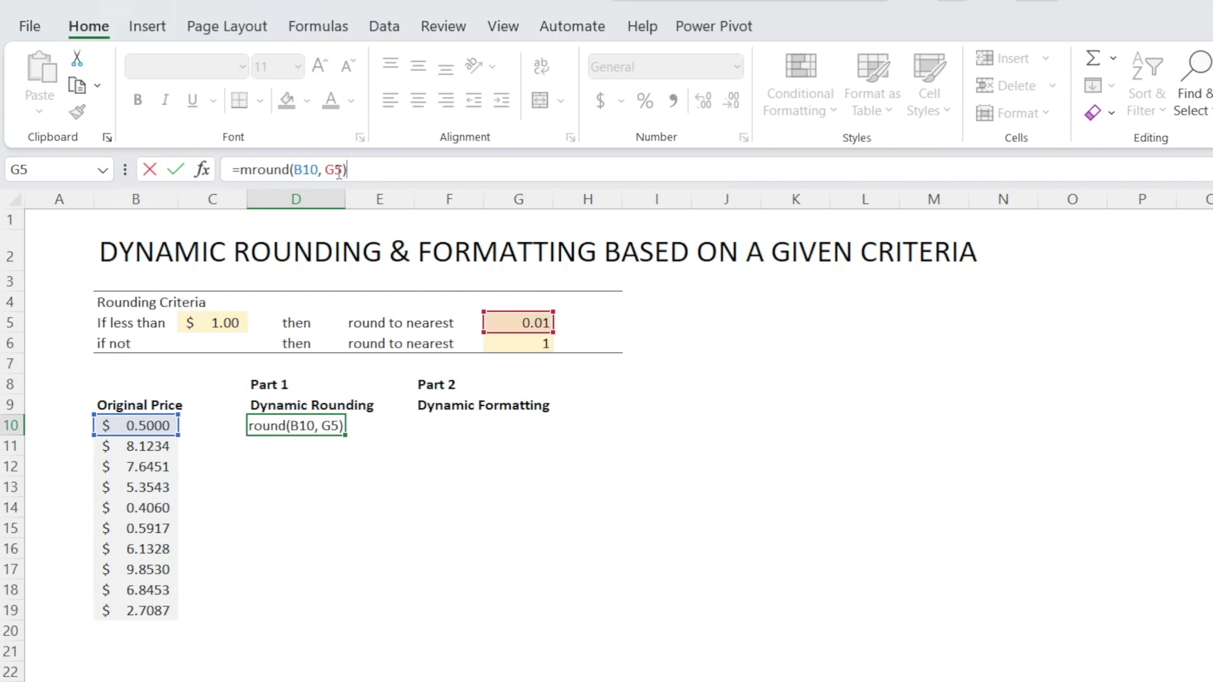
left_click(335, 171)
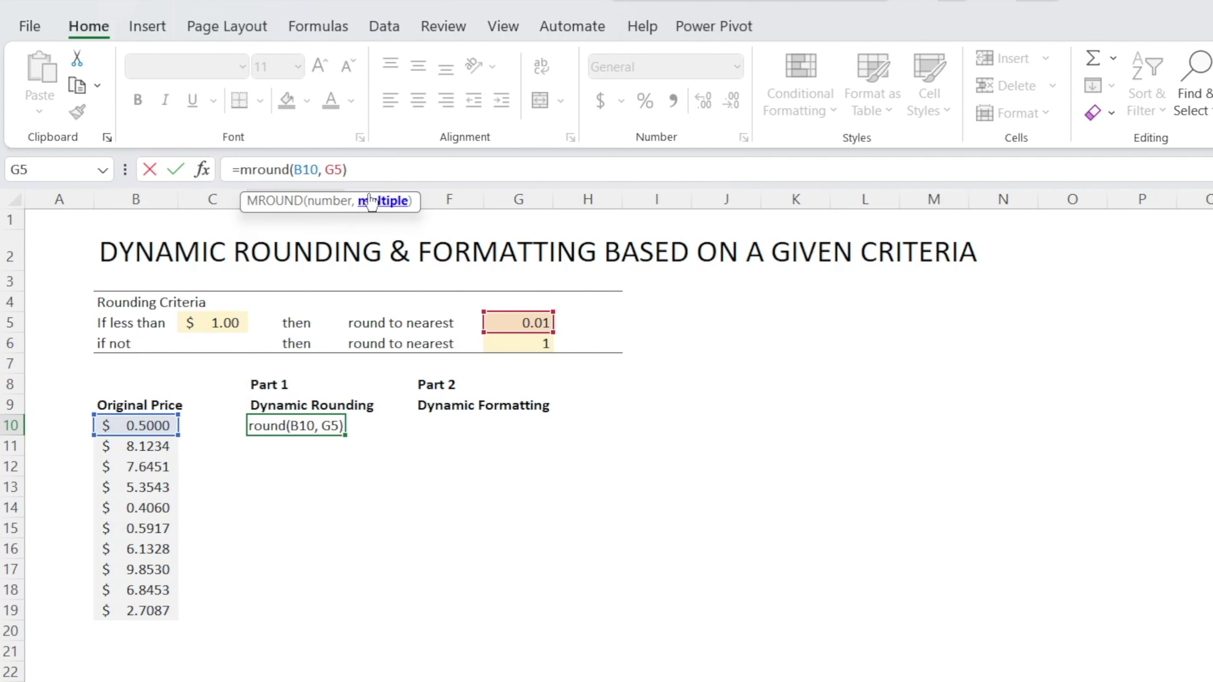
key("F4")
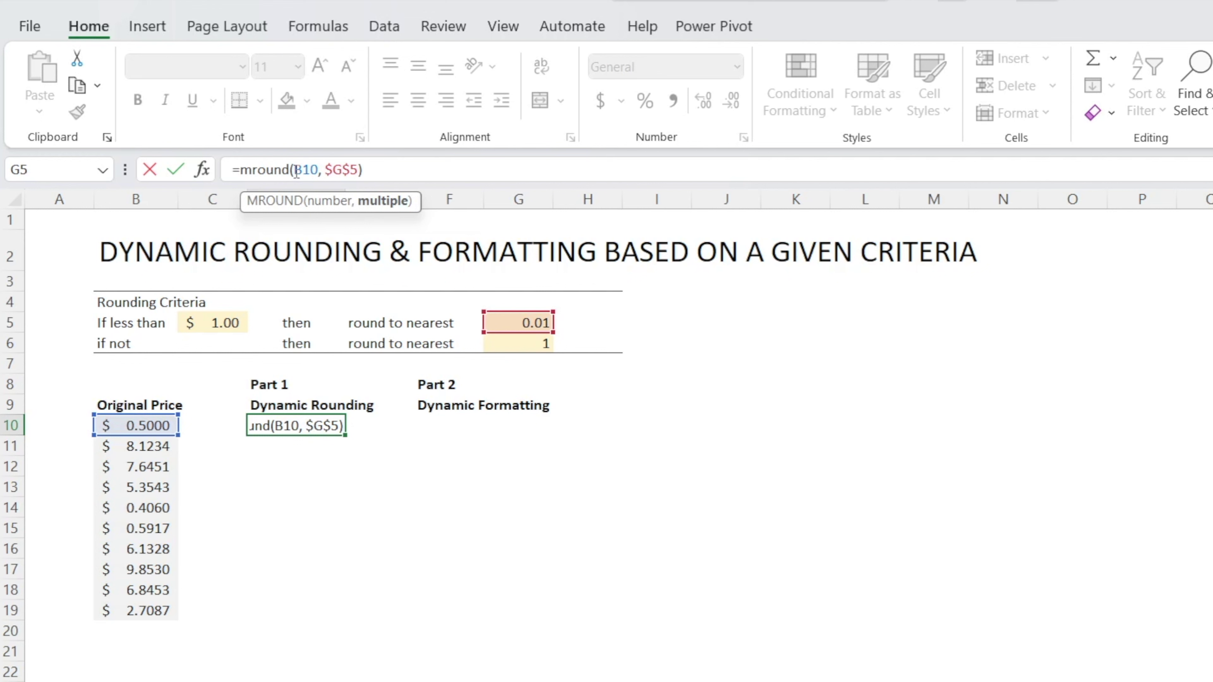
left_click(301, 172)
key("F4")
key("F4")
key("F4")
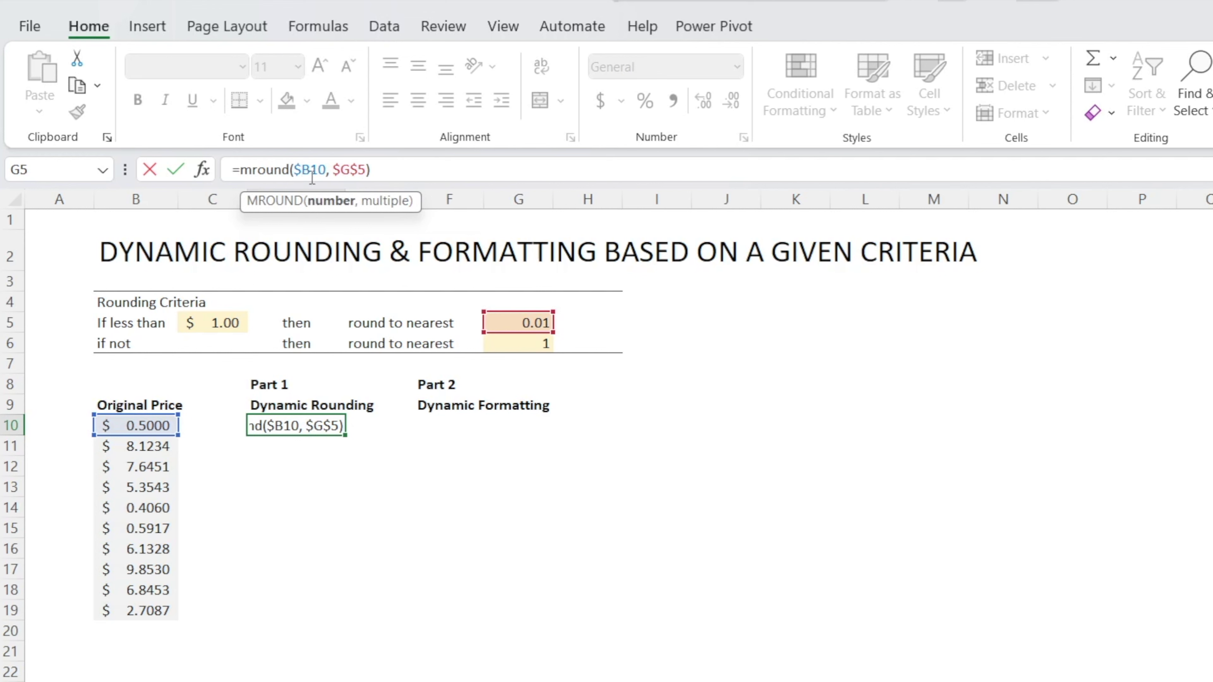
left_click(176, 169)
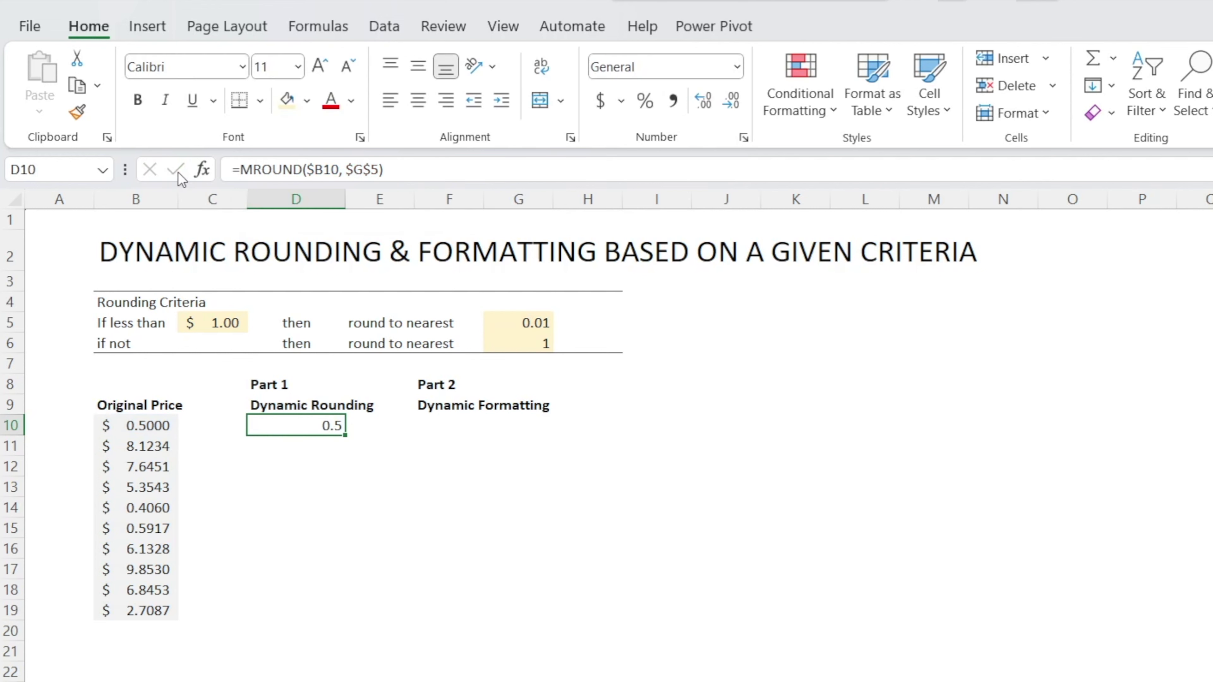
Fill the MROUND formula down to D19, then trace D10's precedents and start editing it
left_click_drag(346, 436, 328, 621)
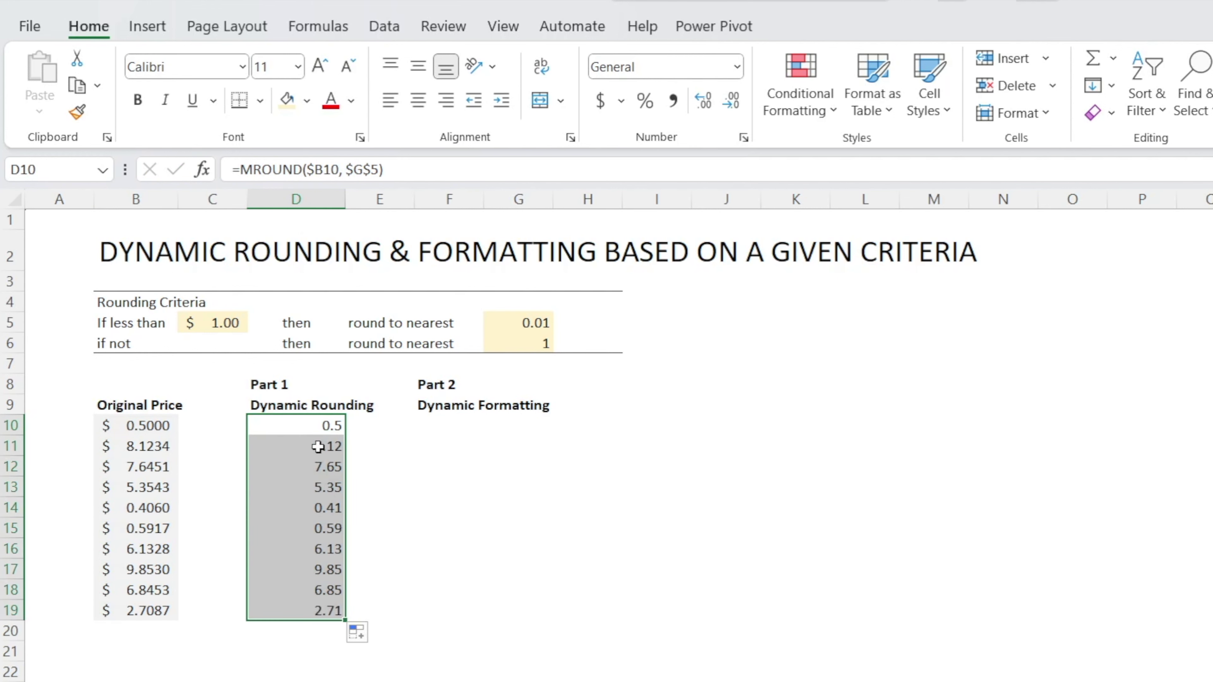
left_click(300, 658)
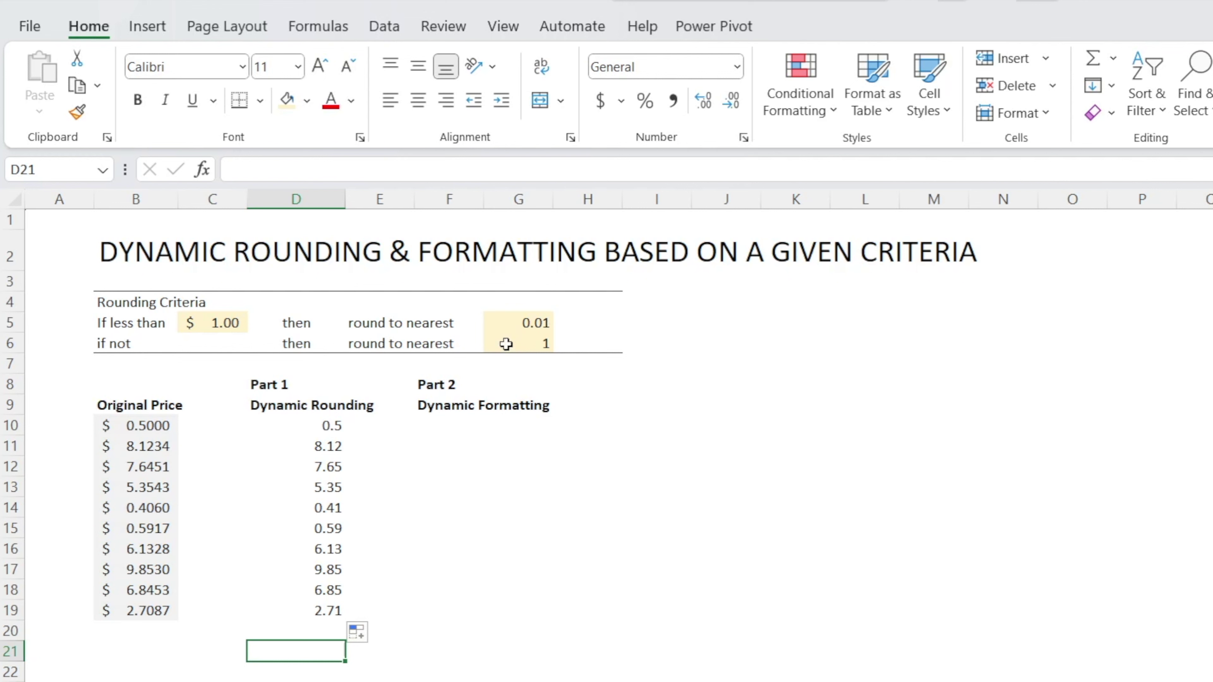
left_click(319, 425)
key("ctrl+bracketleft")
left_click(316, 424)
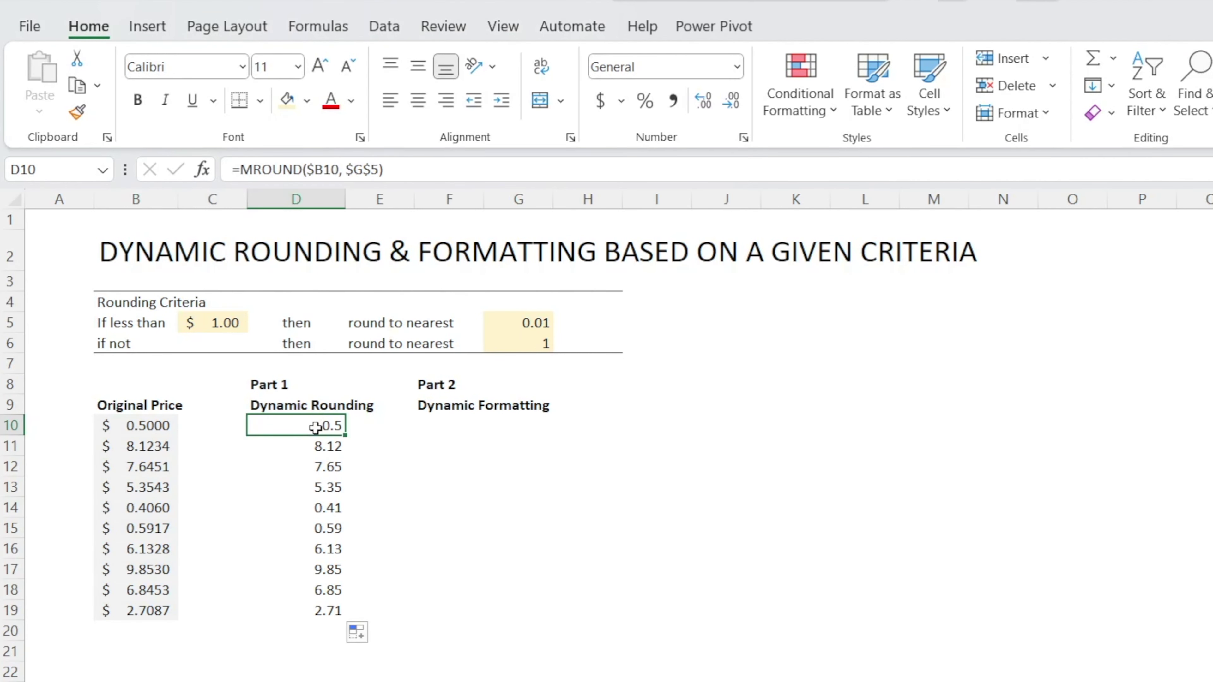
key("F2")
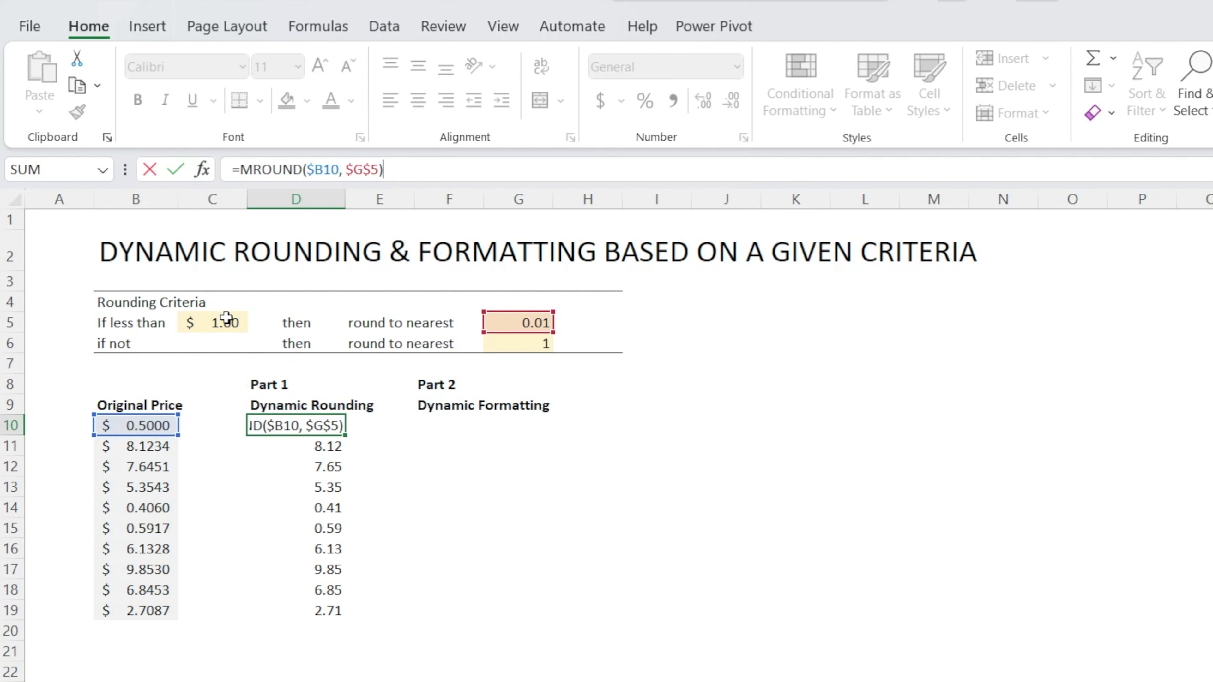
Change D10 to =IF($B10<=$C$5, MROUND($B10, $G$5), "TBC")
left_click(241, 170)
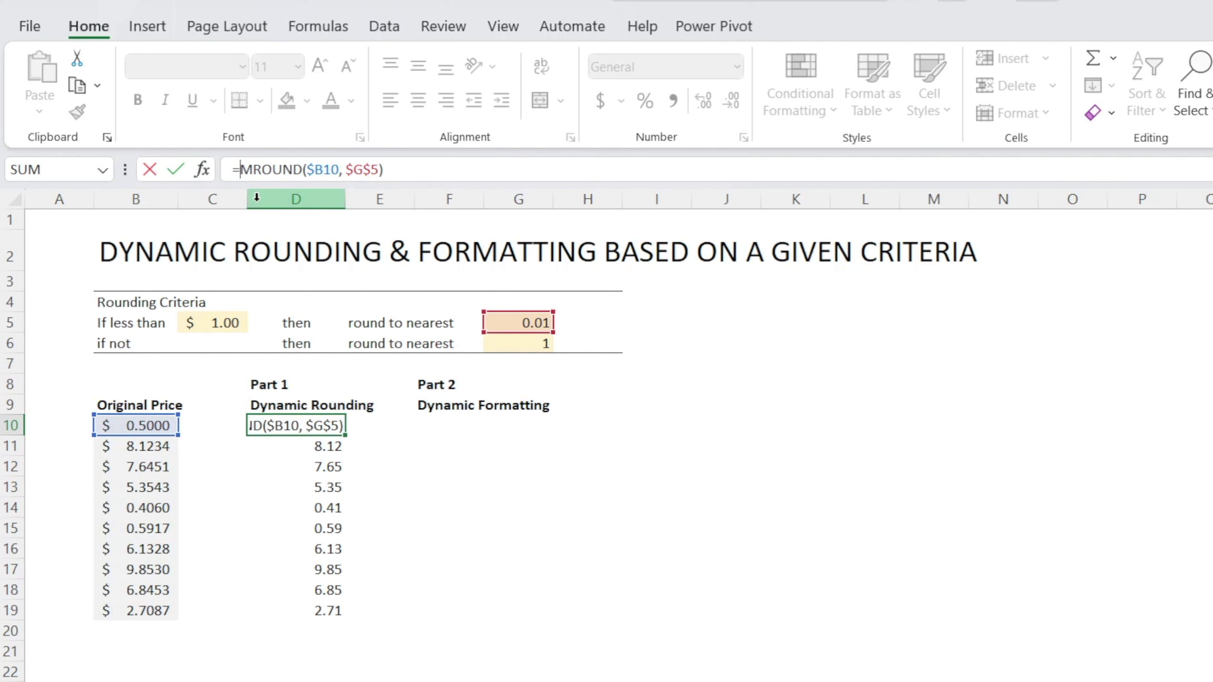
type("if(")
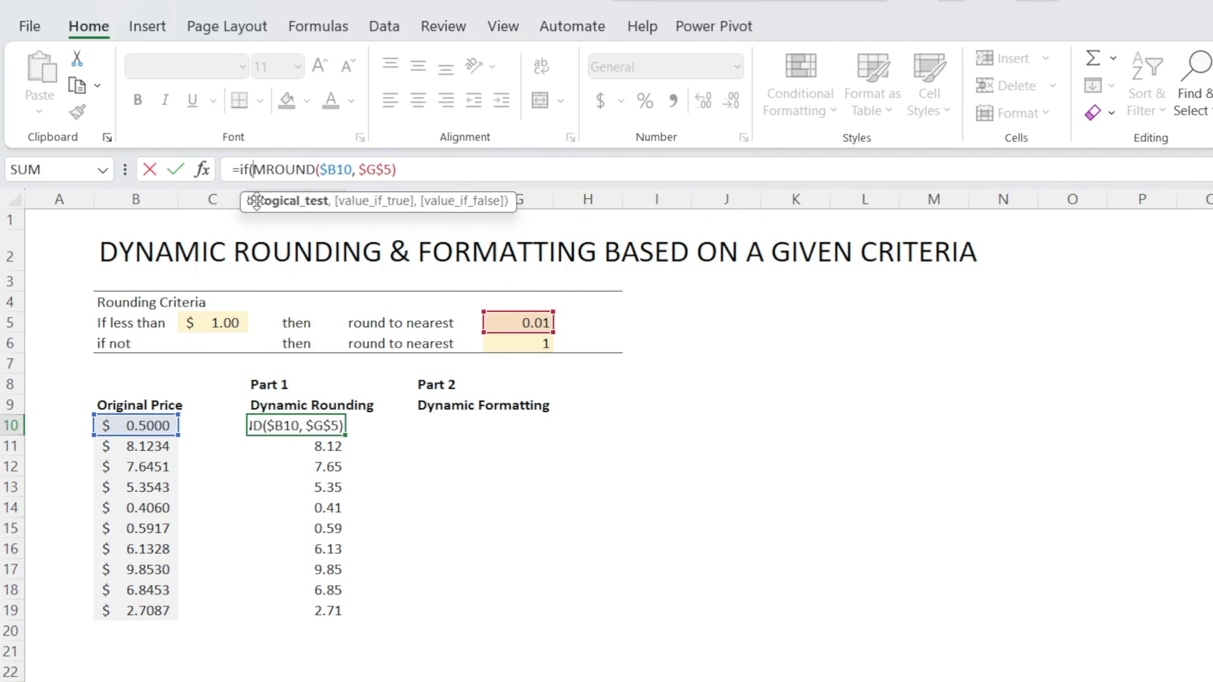
left_click(148, 421)
type("<")
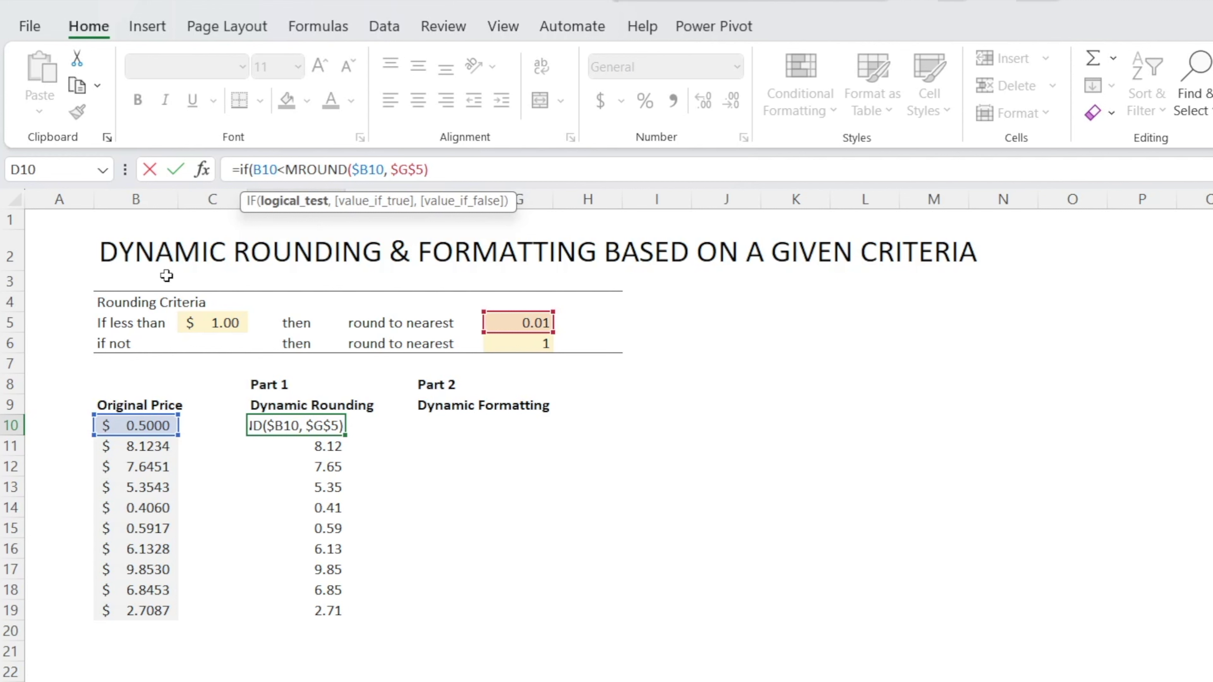
type("=")
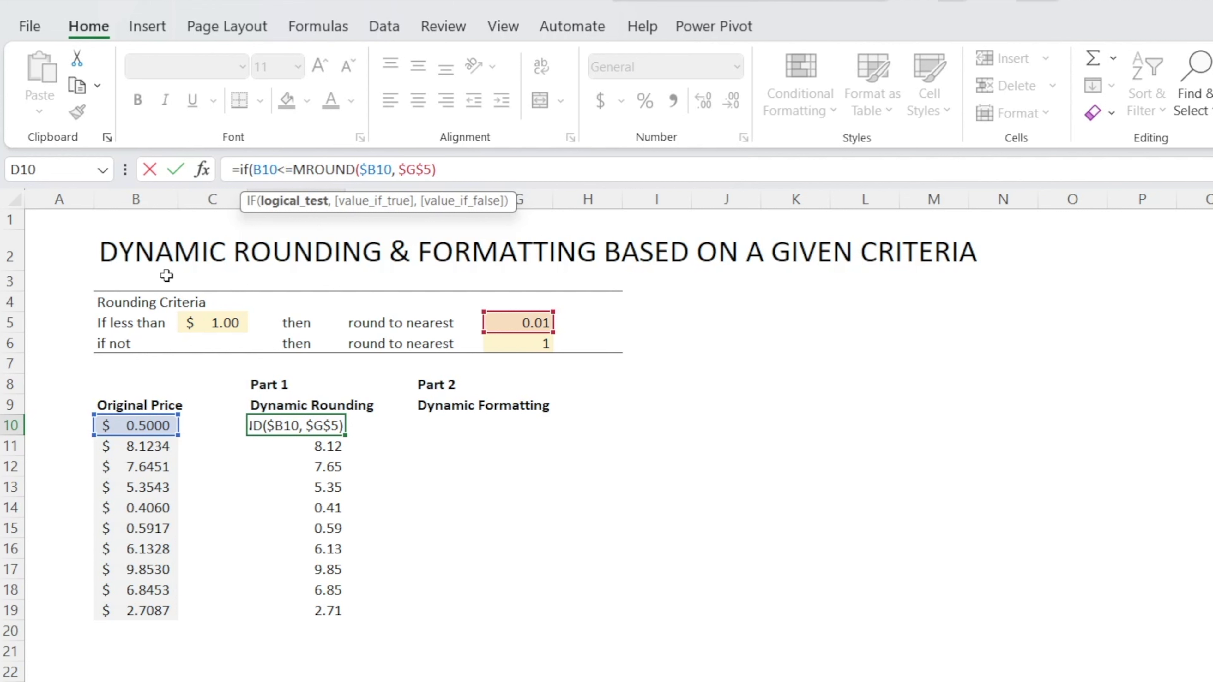
left_click(239, 323)
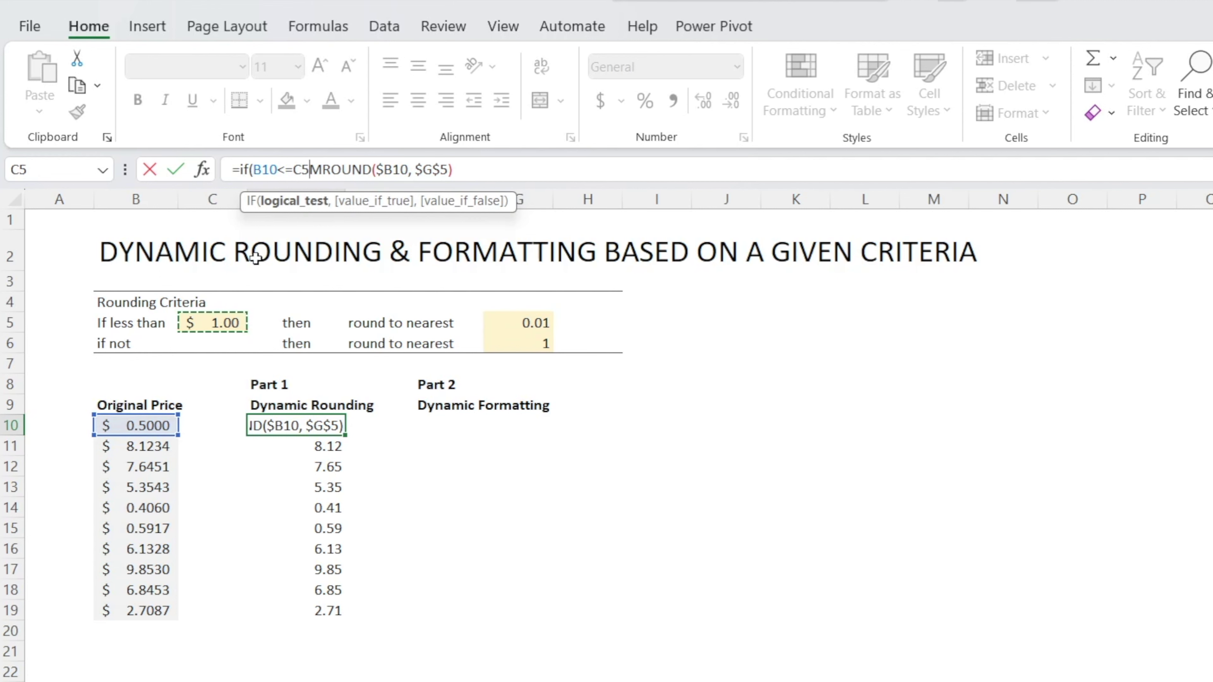
type(", ")
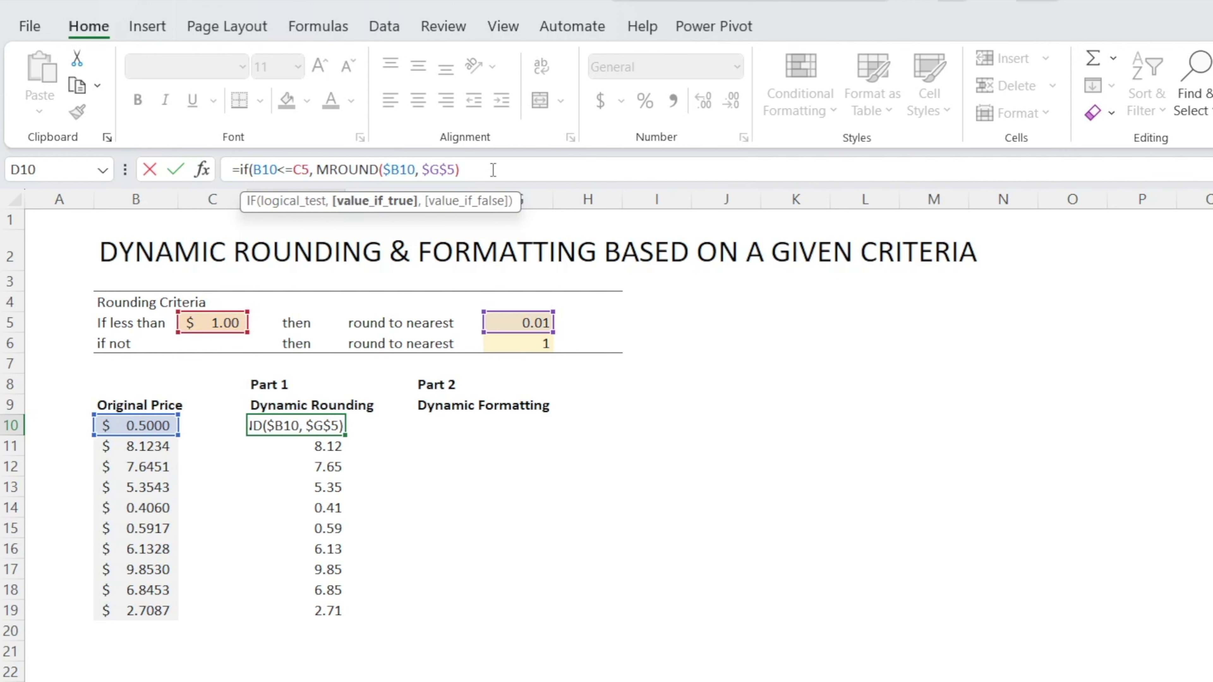
type(", \"TB")
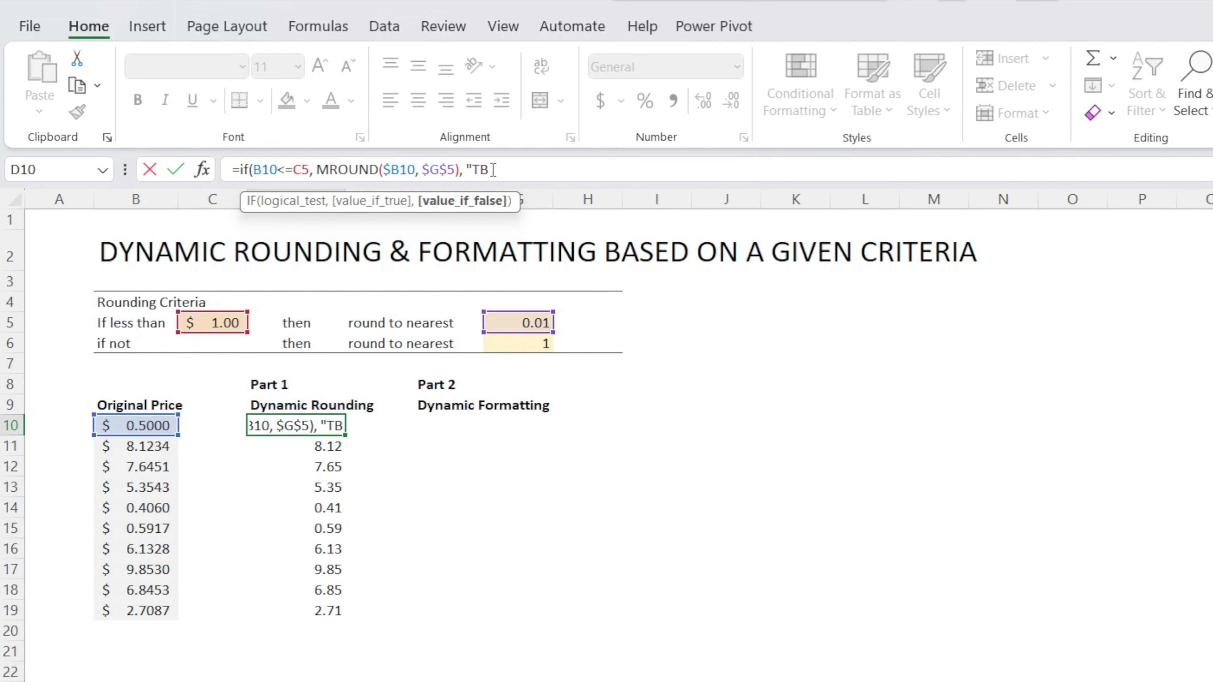
type("C\")")
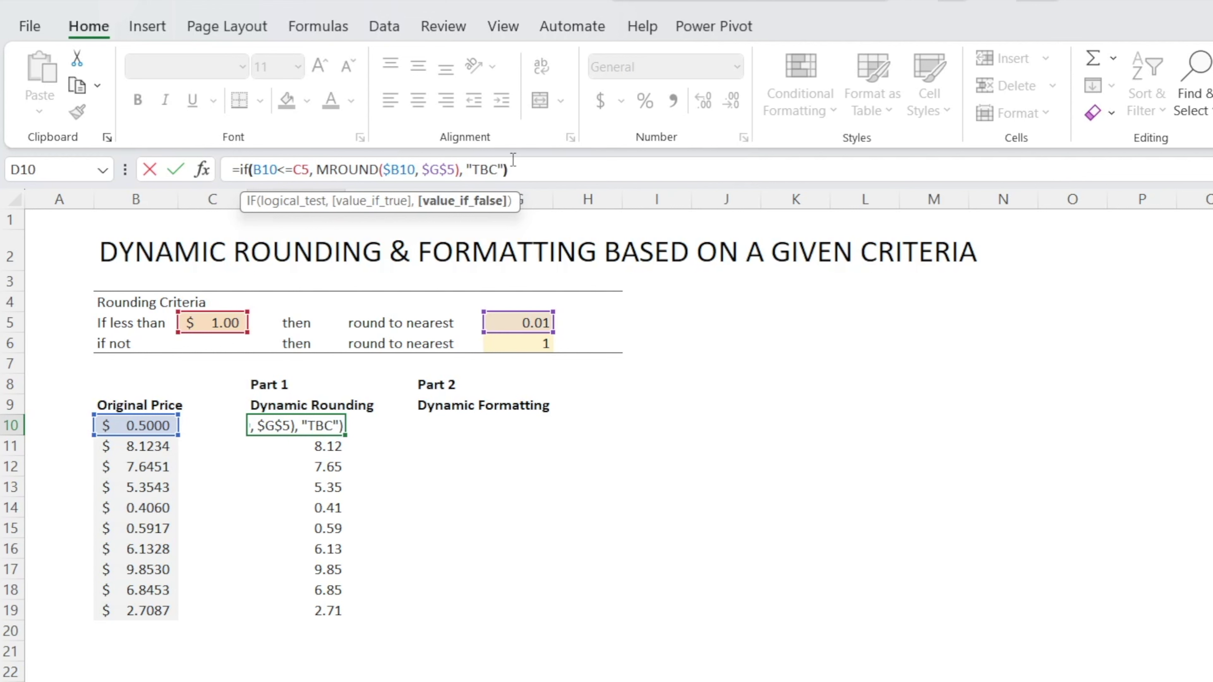
key("Return")
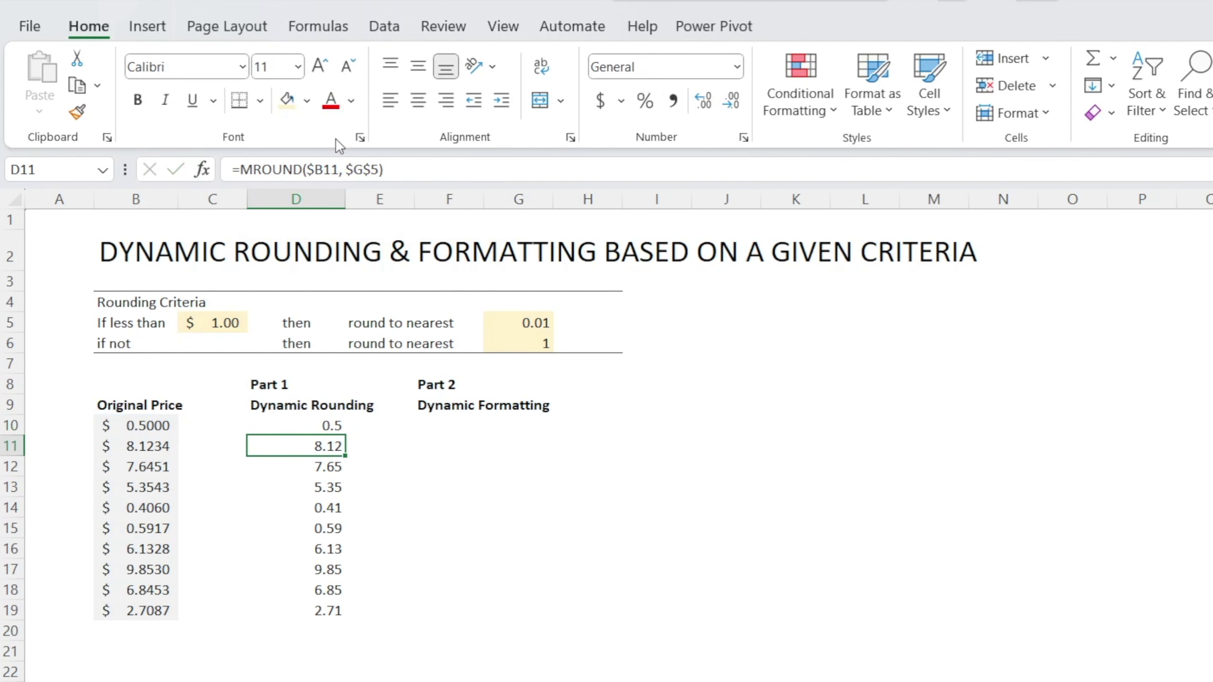
left_click(330, 425)
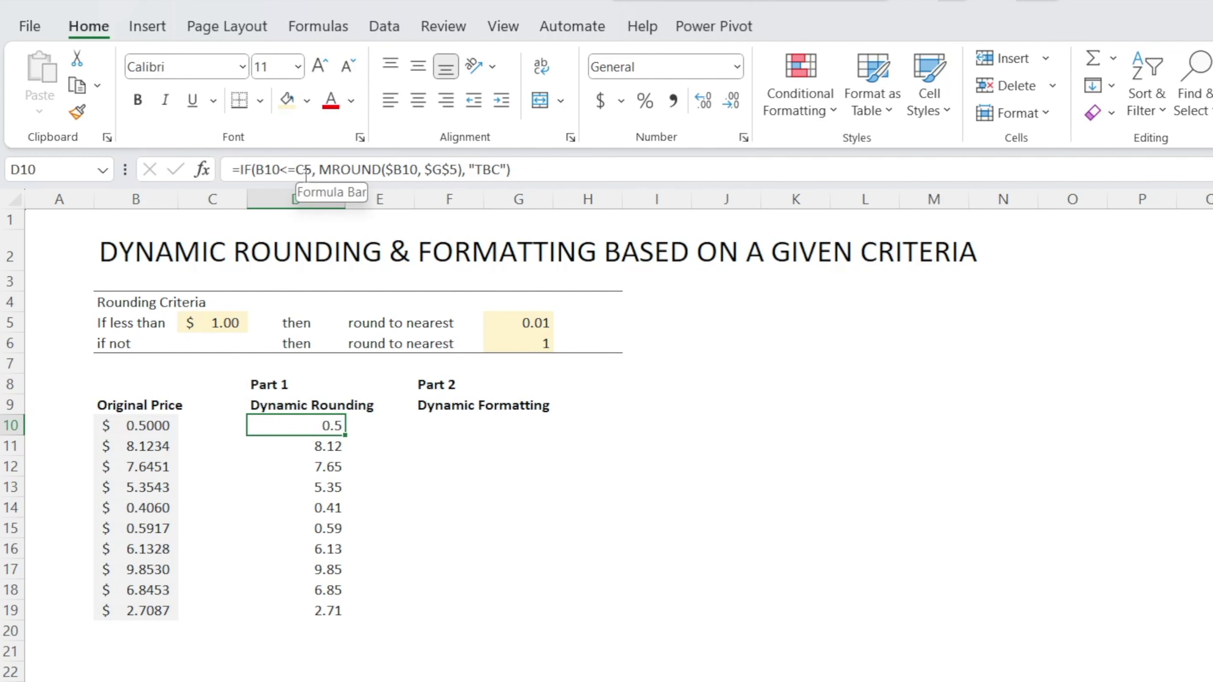
left_click(256, 170)
type("$")
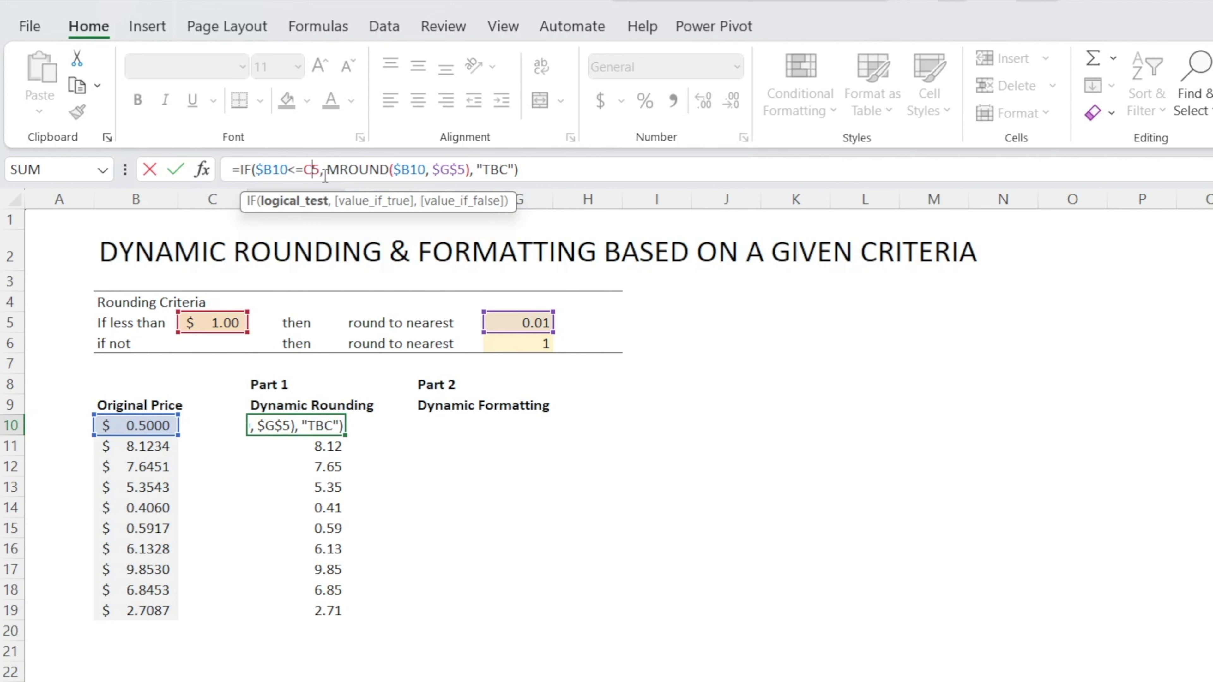
key("F4")
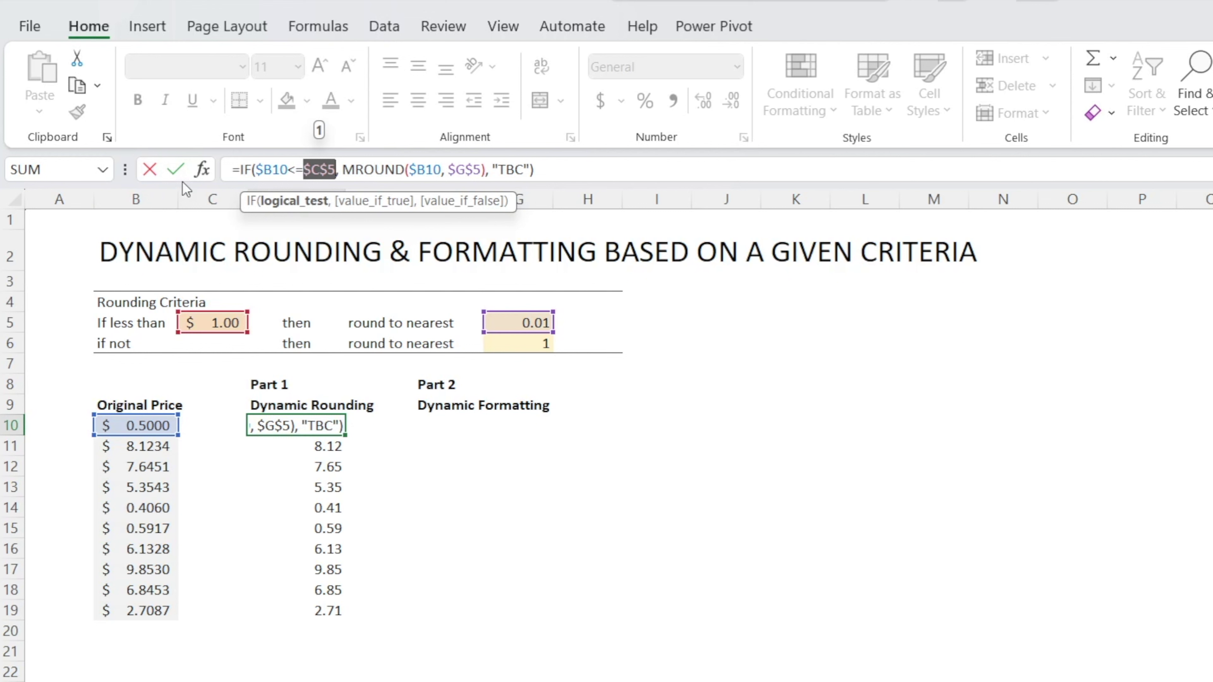
left_click(177, 170)
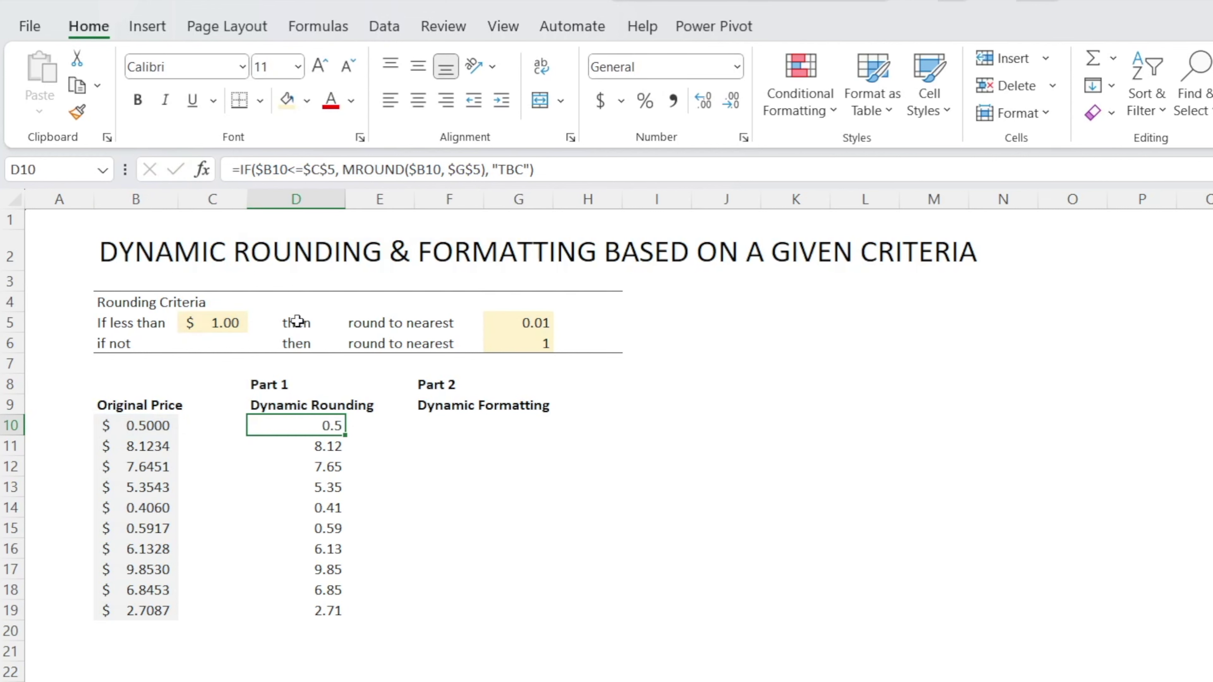
Copy the IF formula down to D19 and check the copied formula in D11
double_click(347, 437)
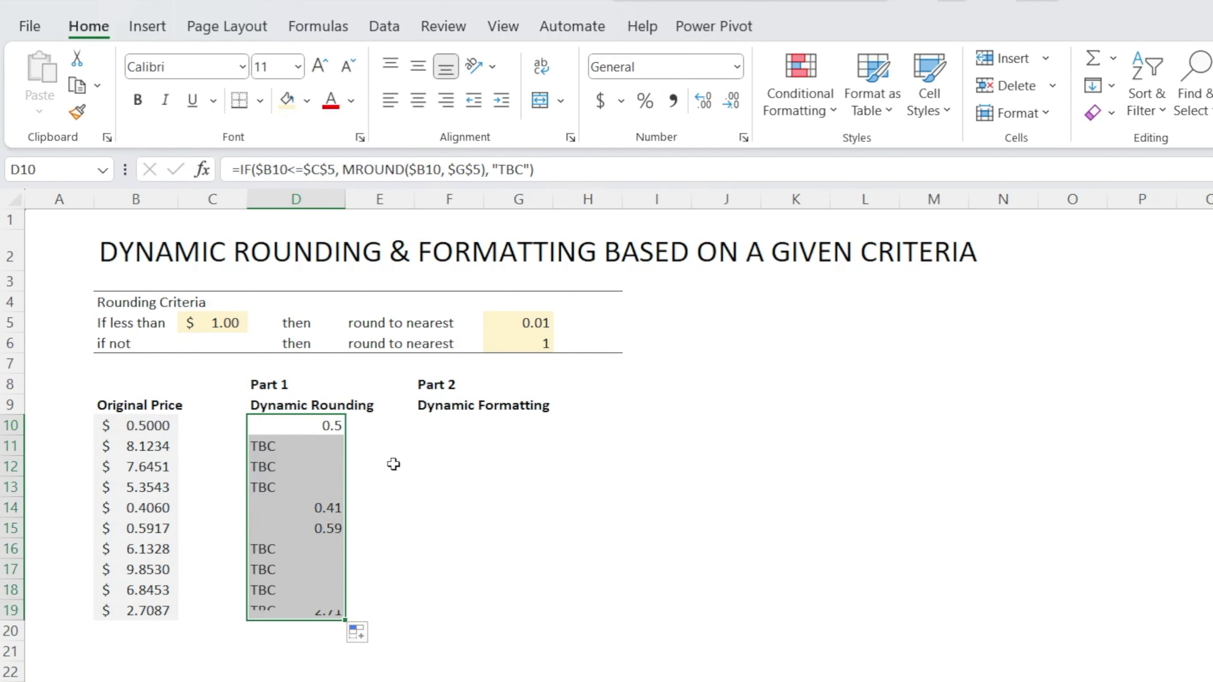
left_click(423, 511)
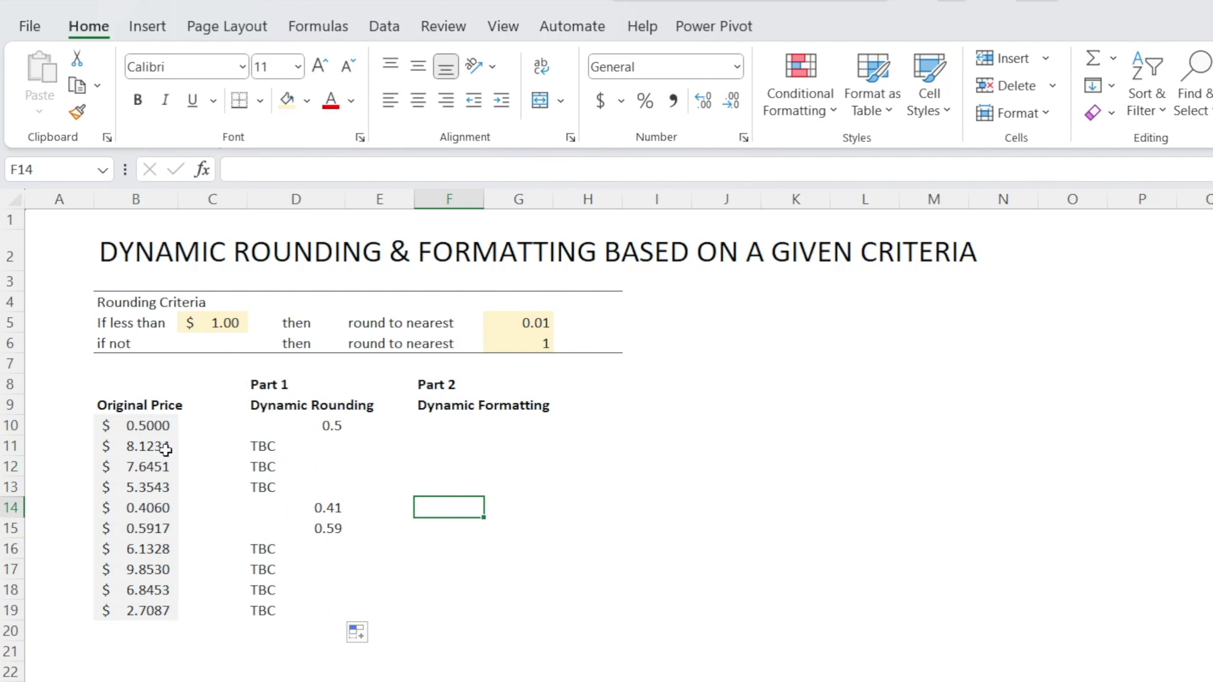
left_click_drag(167, 446, 185, 609)
left_click(137, 451)
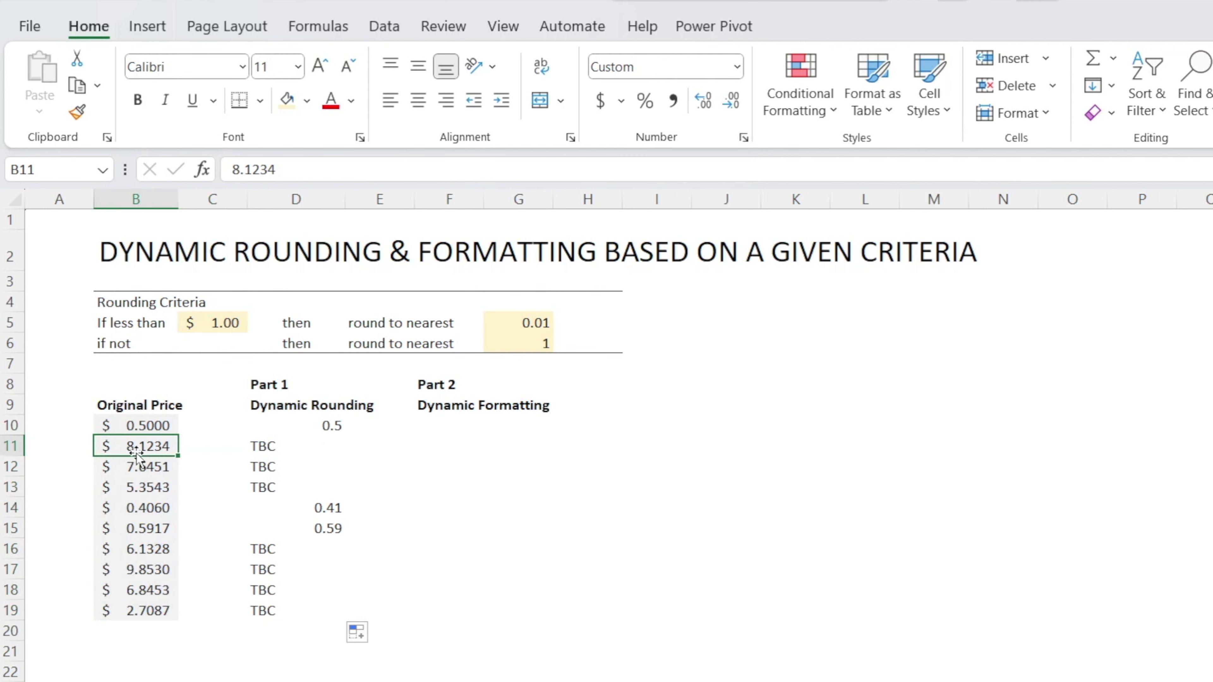
left_click(264, 450)
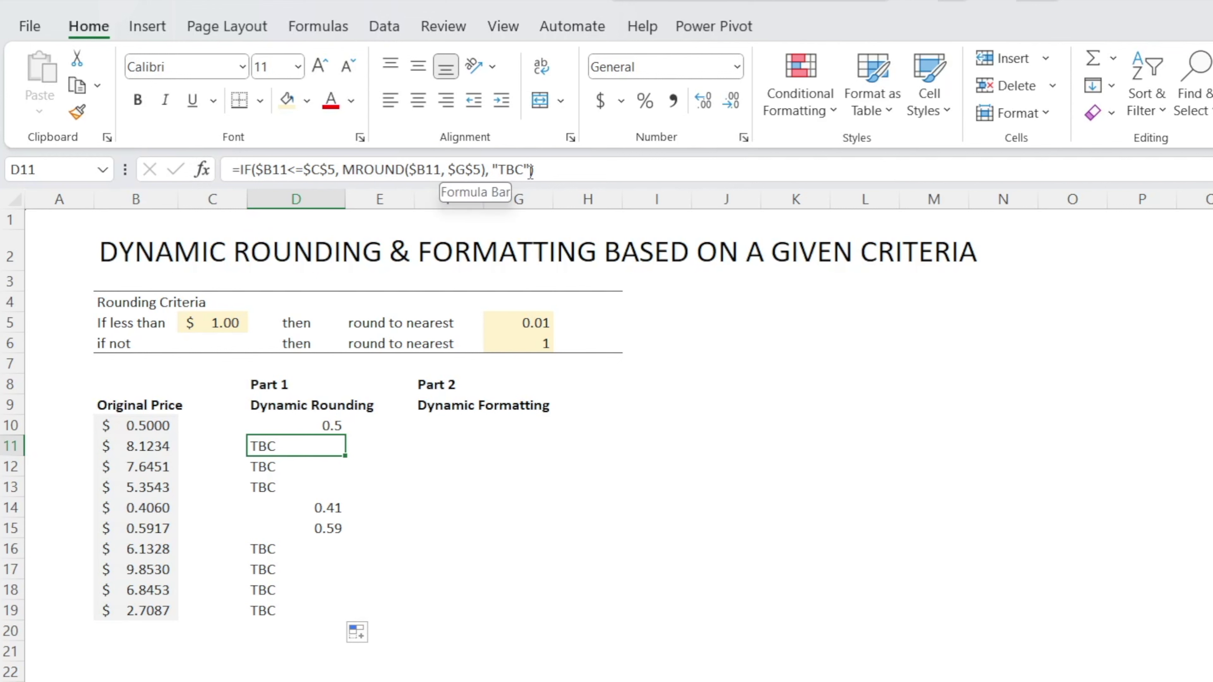
key("Up")
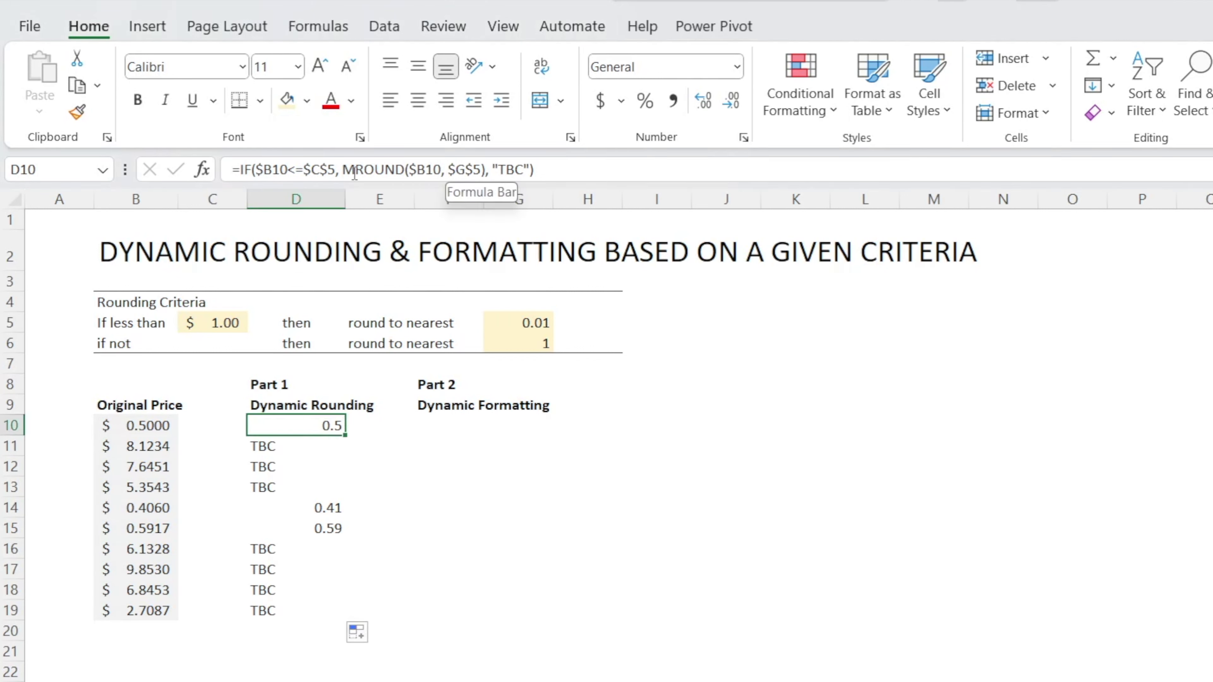
Replace "TBC" in D10 with MROUND($B10, $G$6) so prices above $1 round to whole numbers
left_click_drag(349, 169, 484, 169)
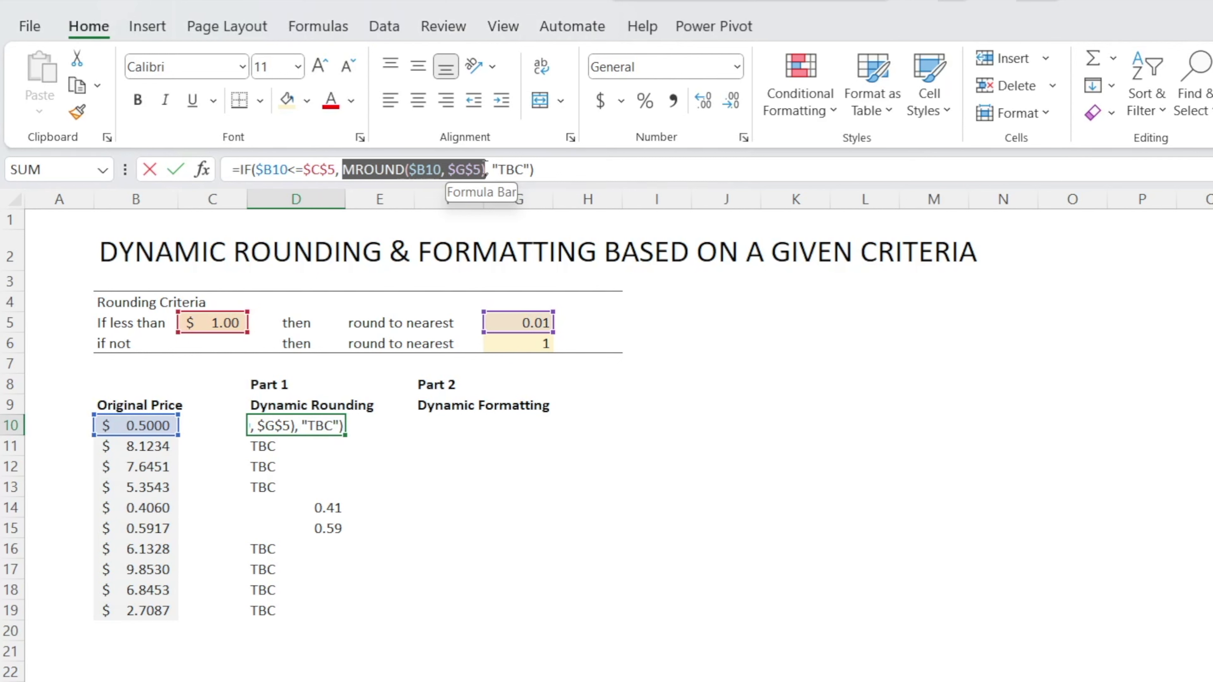
key("ctrl+c")
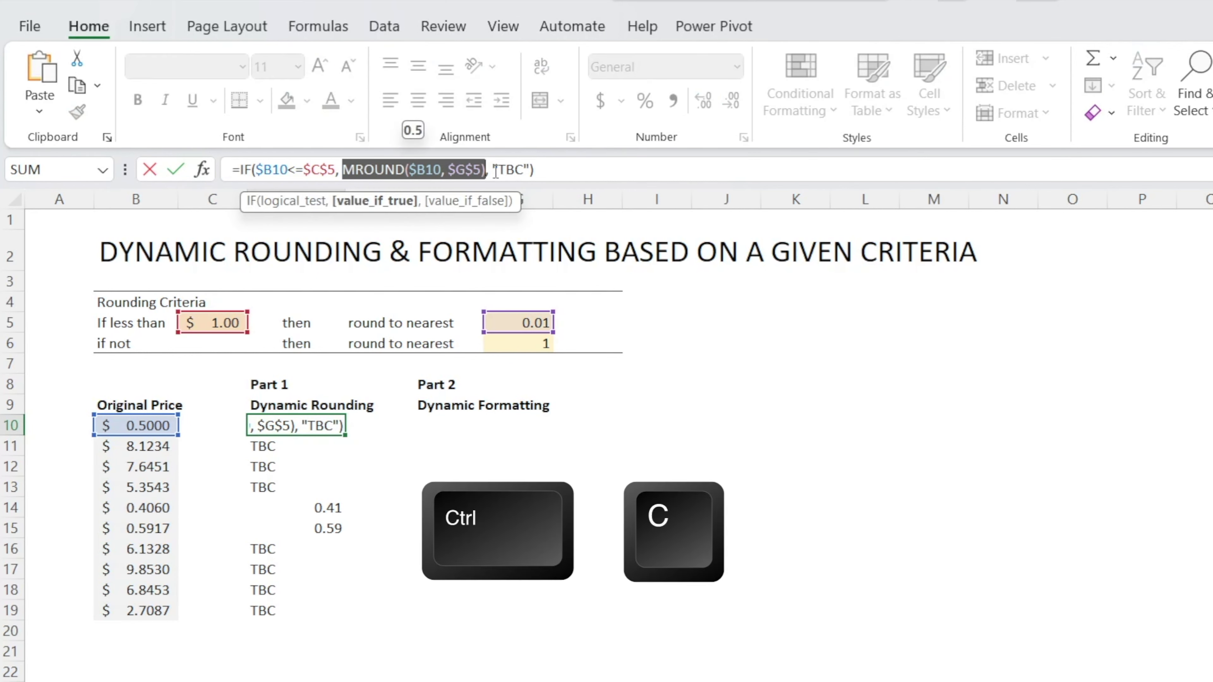
left_click_drag(493, 171, 525, 163)
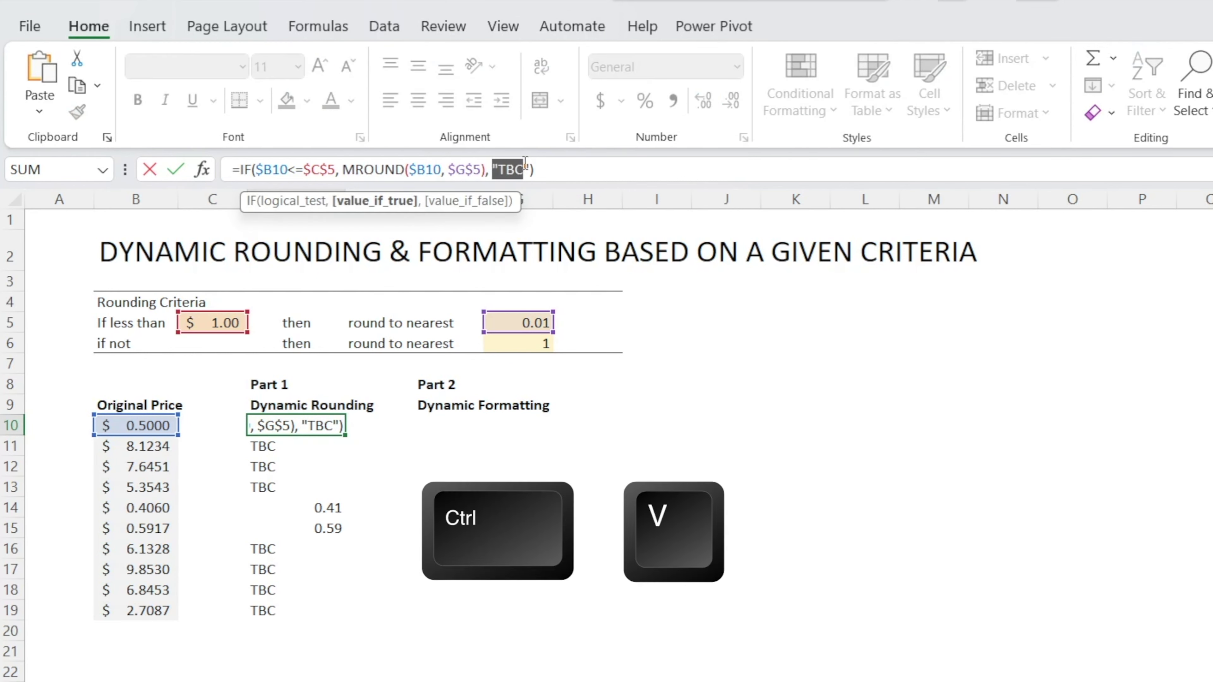
key("ctrl+v")
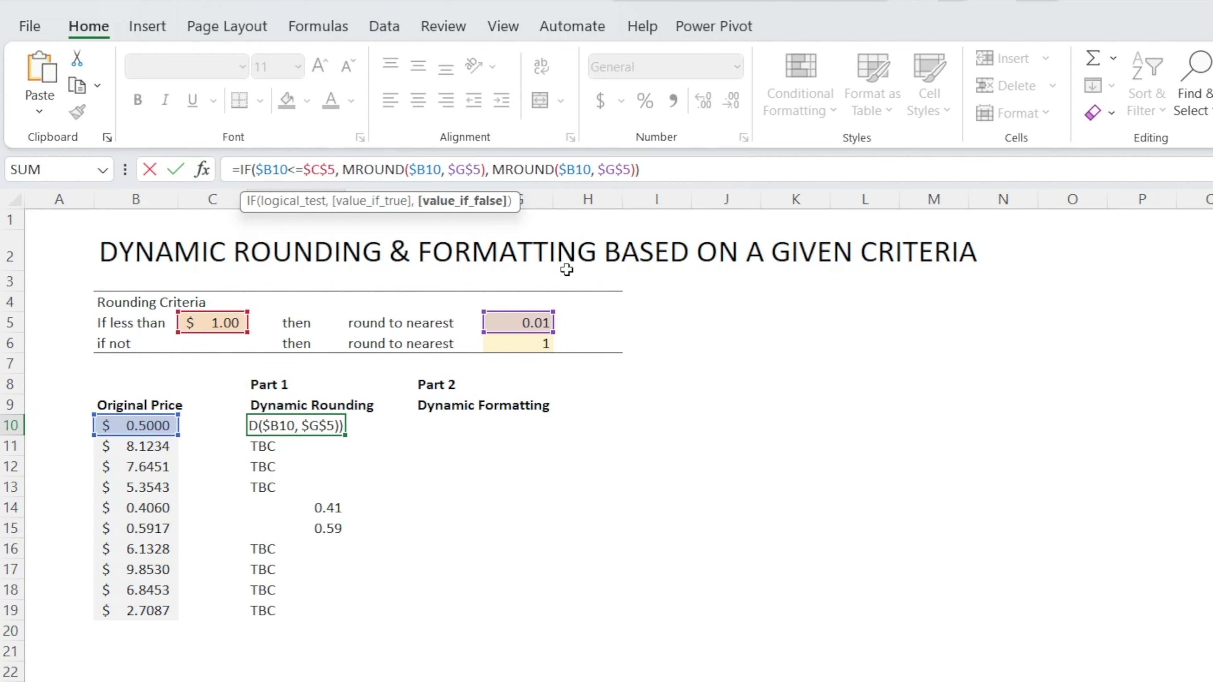
left_click(631, 170)
key("BackSpace")
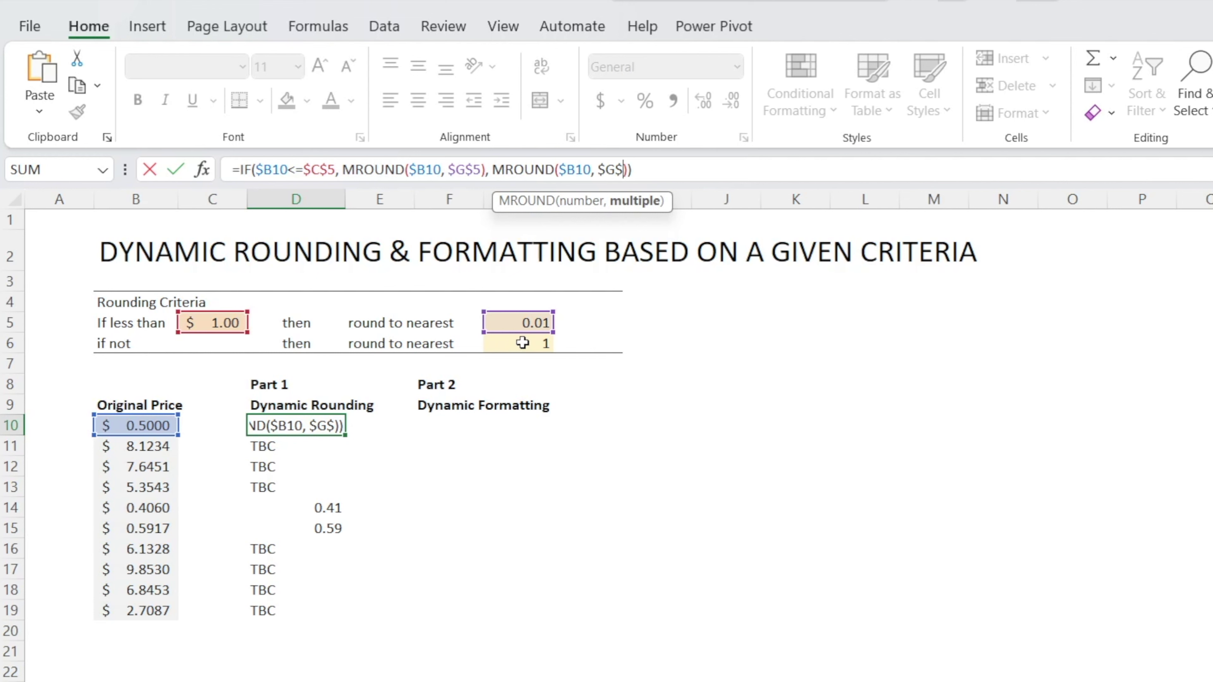
type("6")
key("Return")
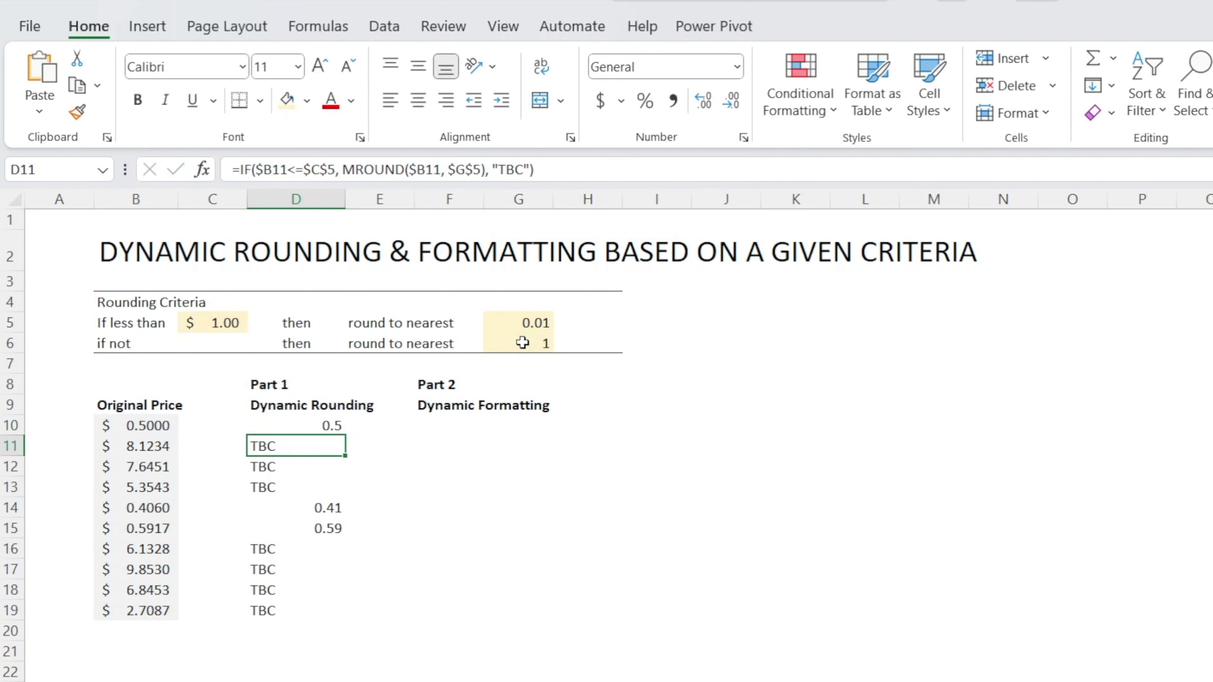
Fill the two-rule formula down to D19 and check the formulas in D11, D12 and D13
left_click(507, 343)
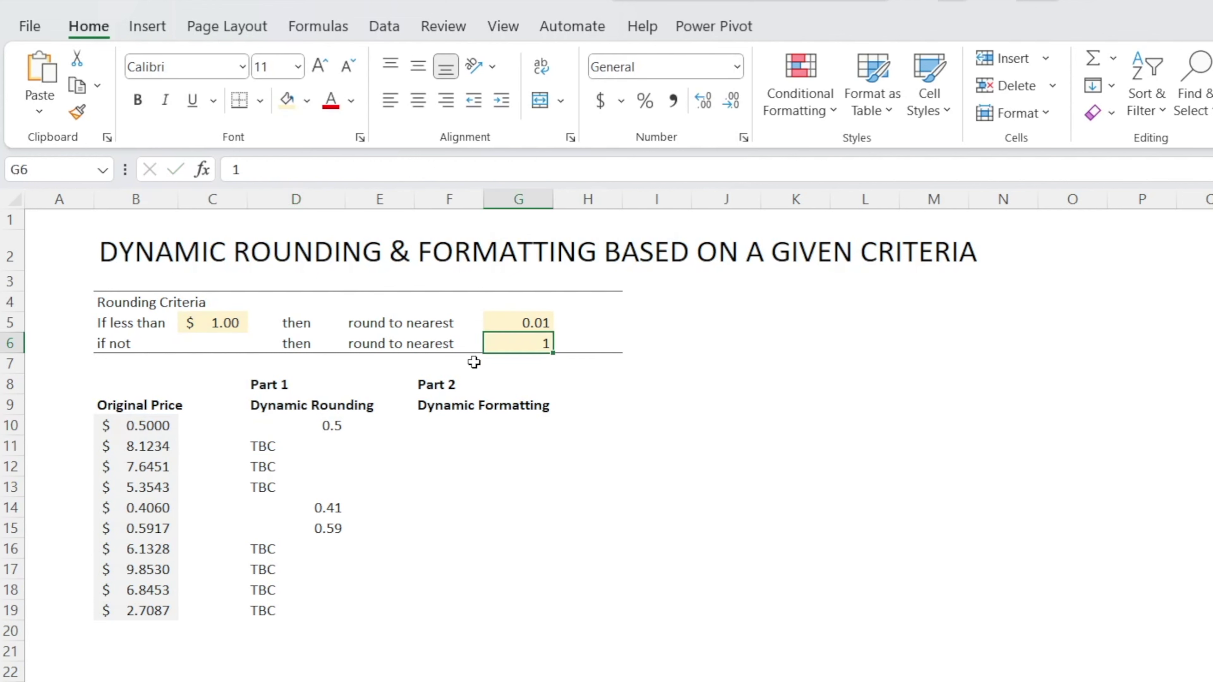
left_click(313, 428)
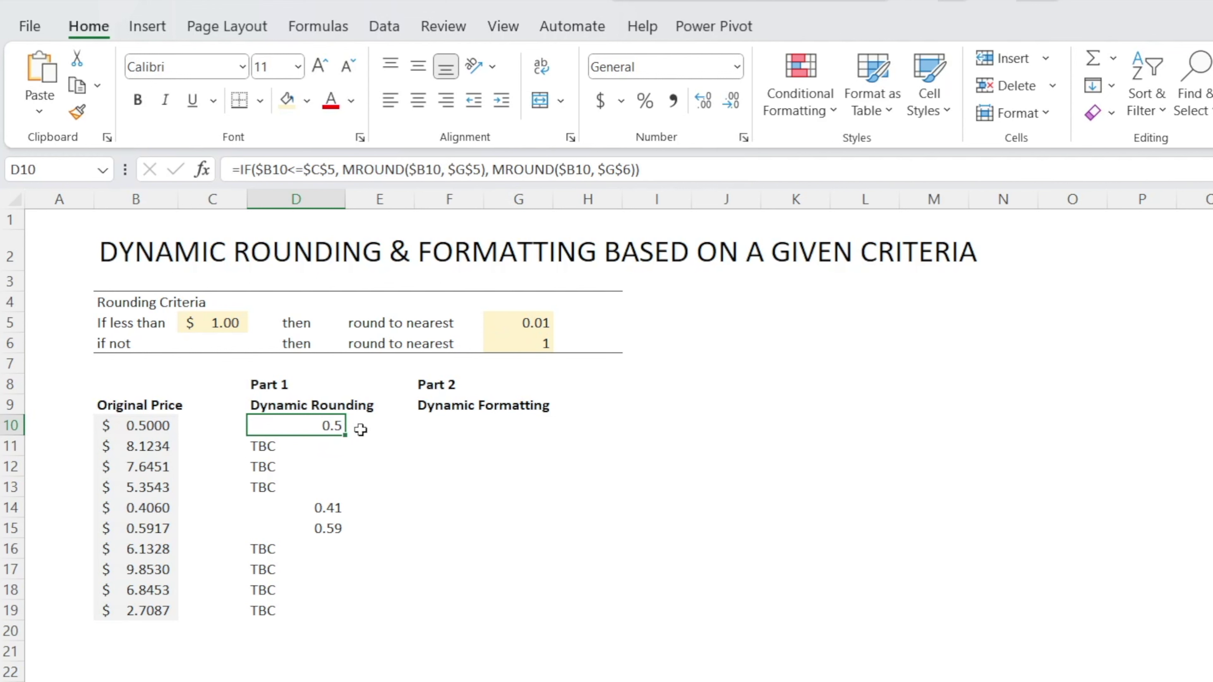
double_click(350, 432)
left_click(406, 486)
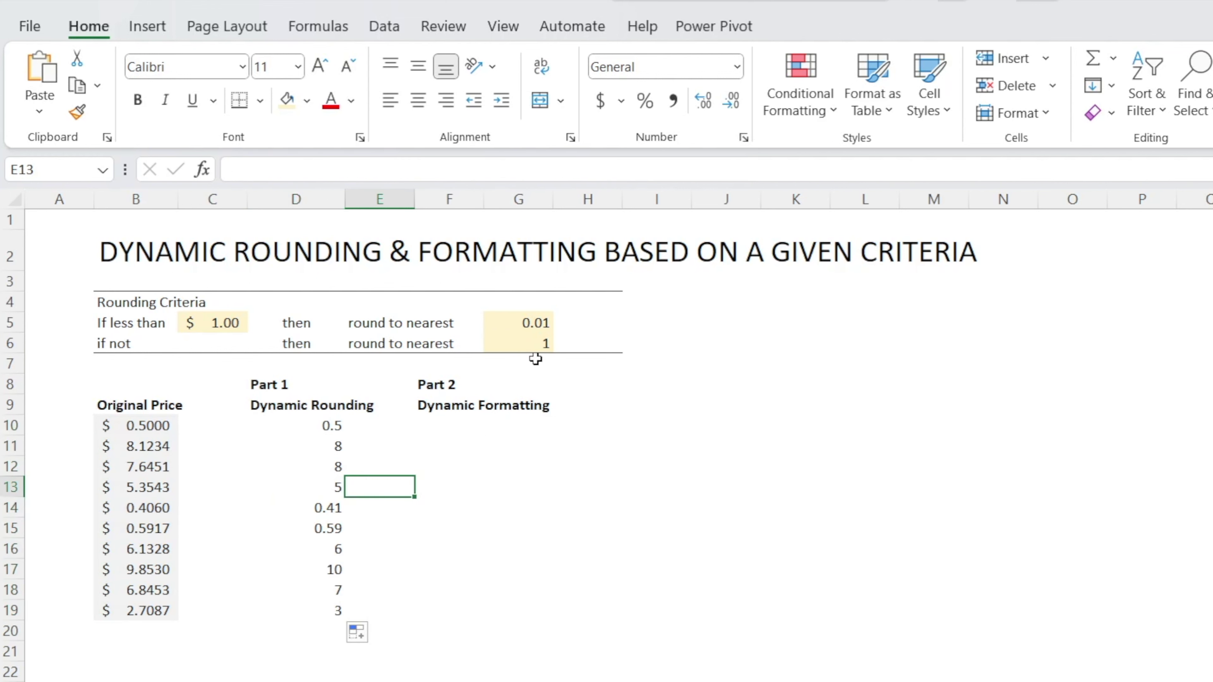
left_click(536, 348)
double_click(324, 451)
key("Escape")
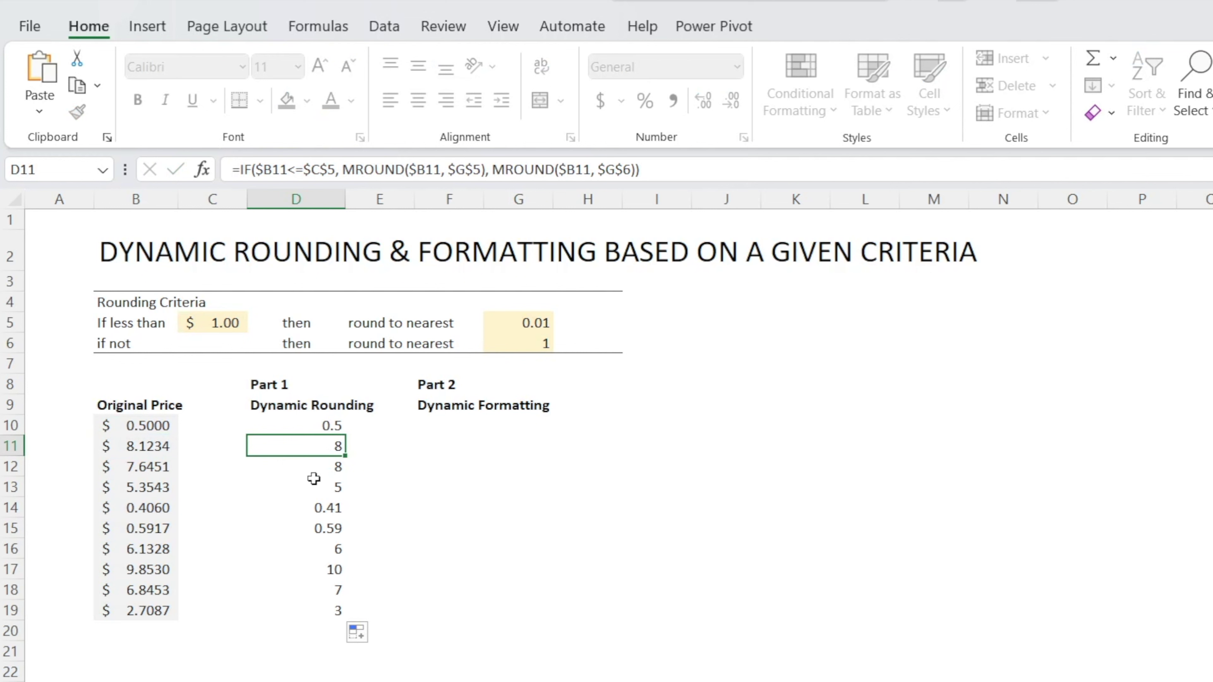
double_click(315, 472)
left_click(316, 486)
double_click(315, 487)
key("Escape")
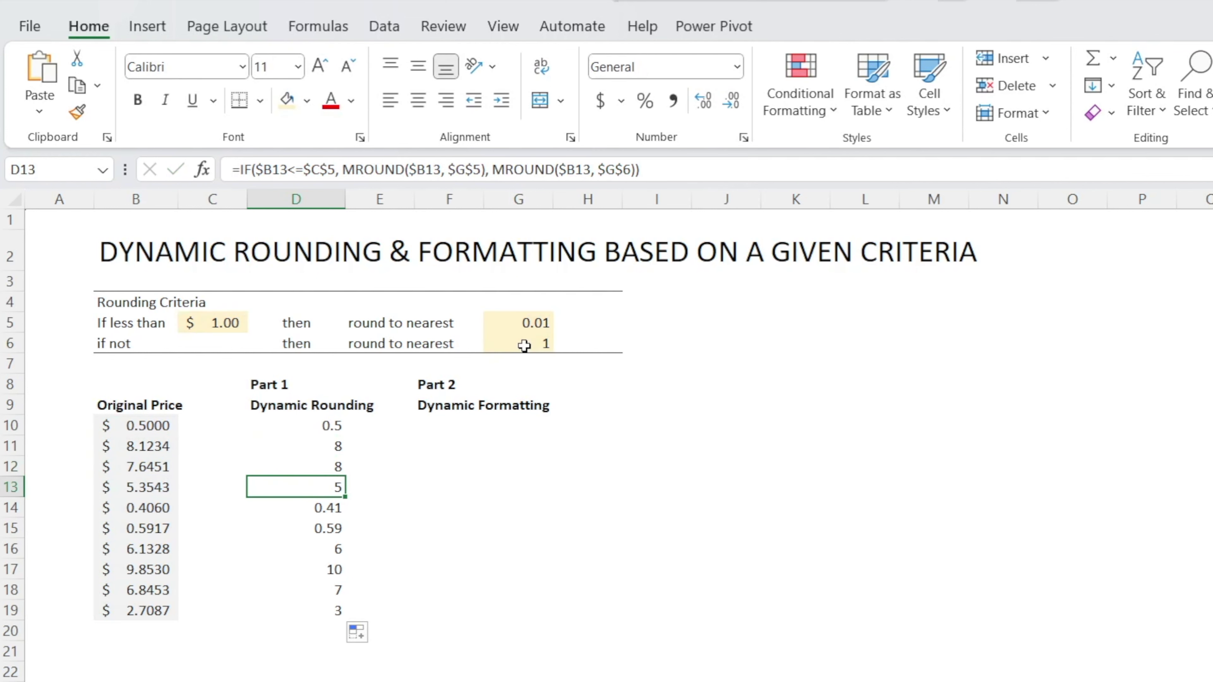
left_click(523, 344)
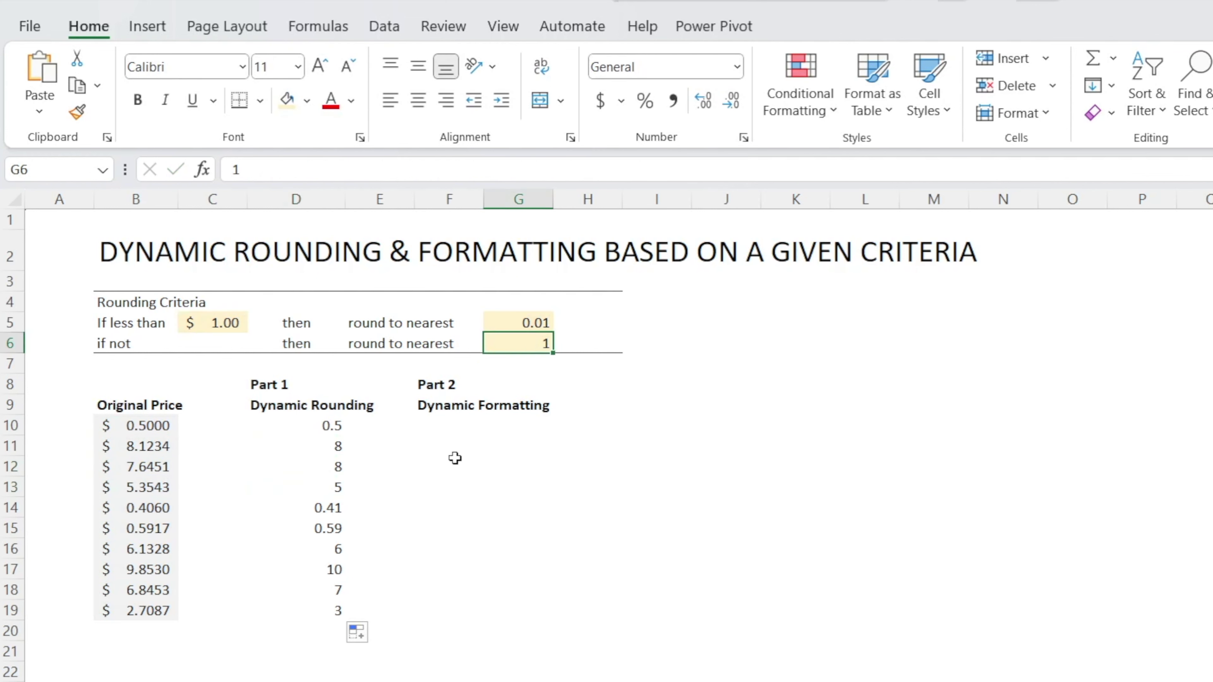
left_click(318, 614)
left_click_drag(308, 426, 290, 610)
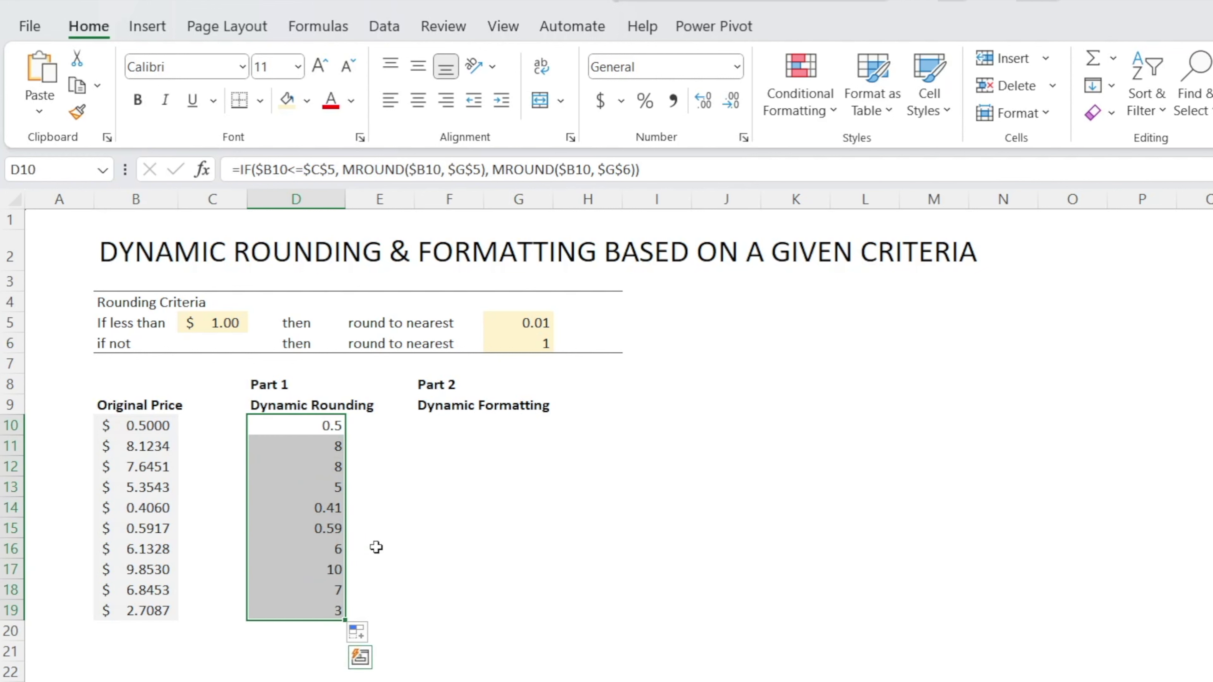
left_click(296, 651)
left_click(540, 343)
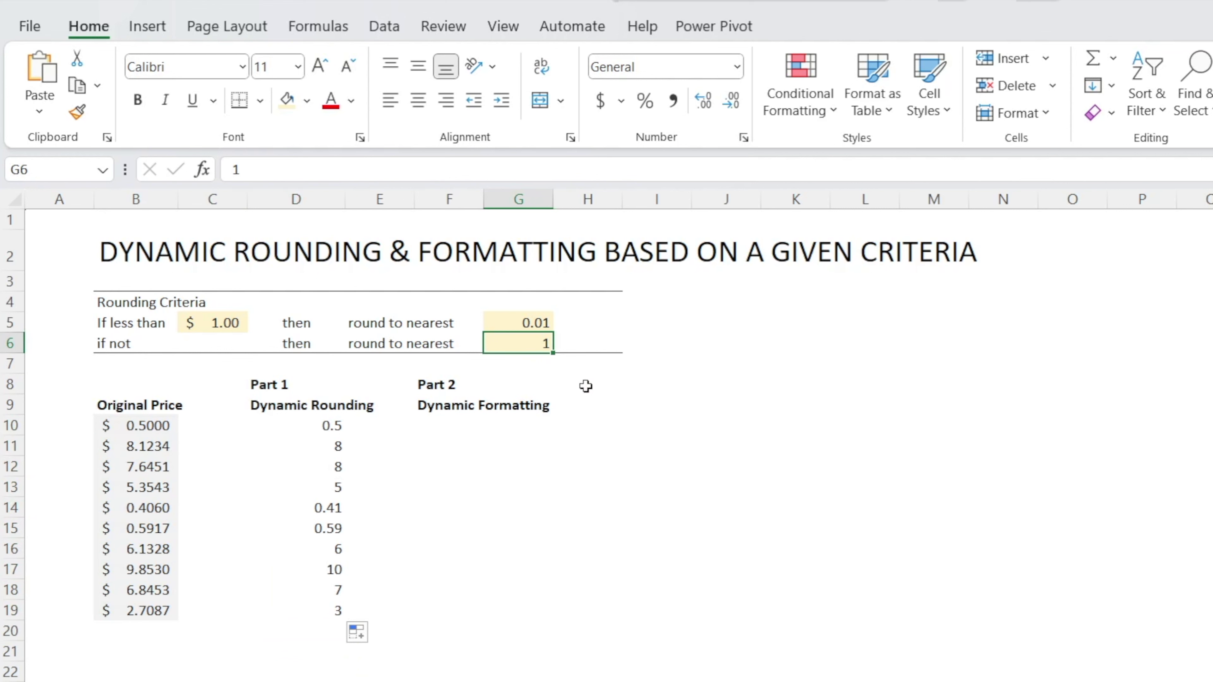
type("5")
key("Return")
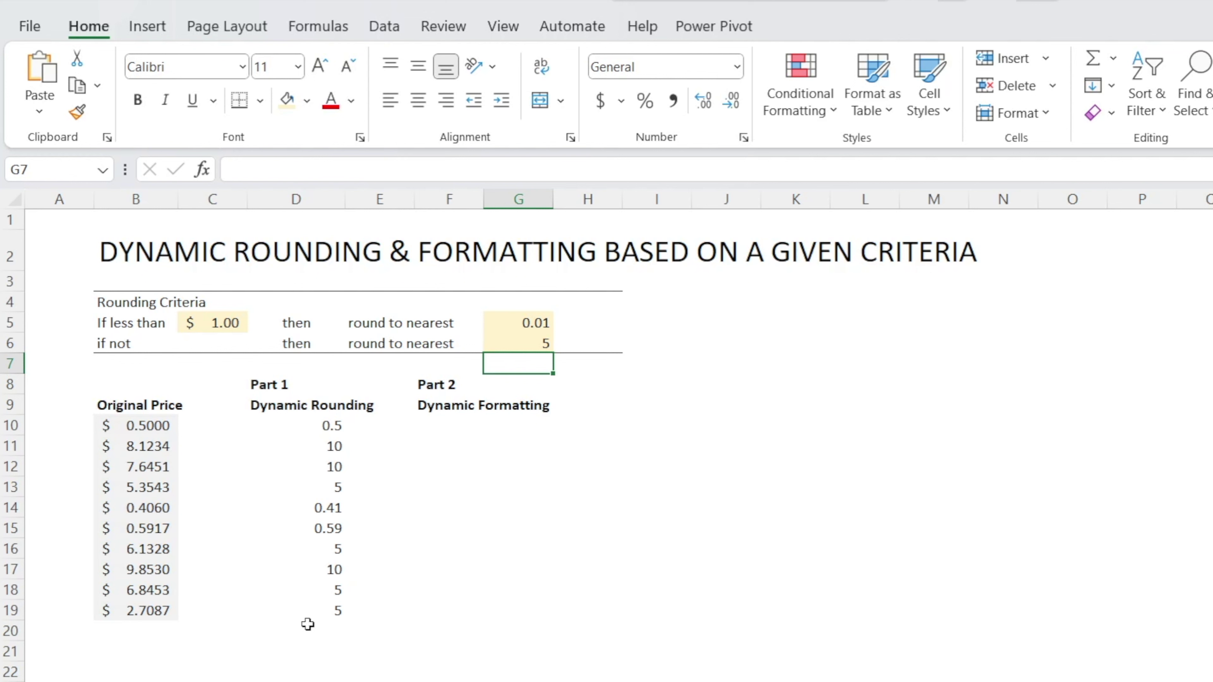
left_click(520, 345)
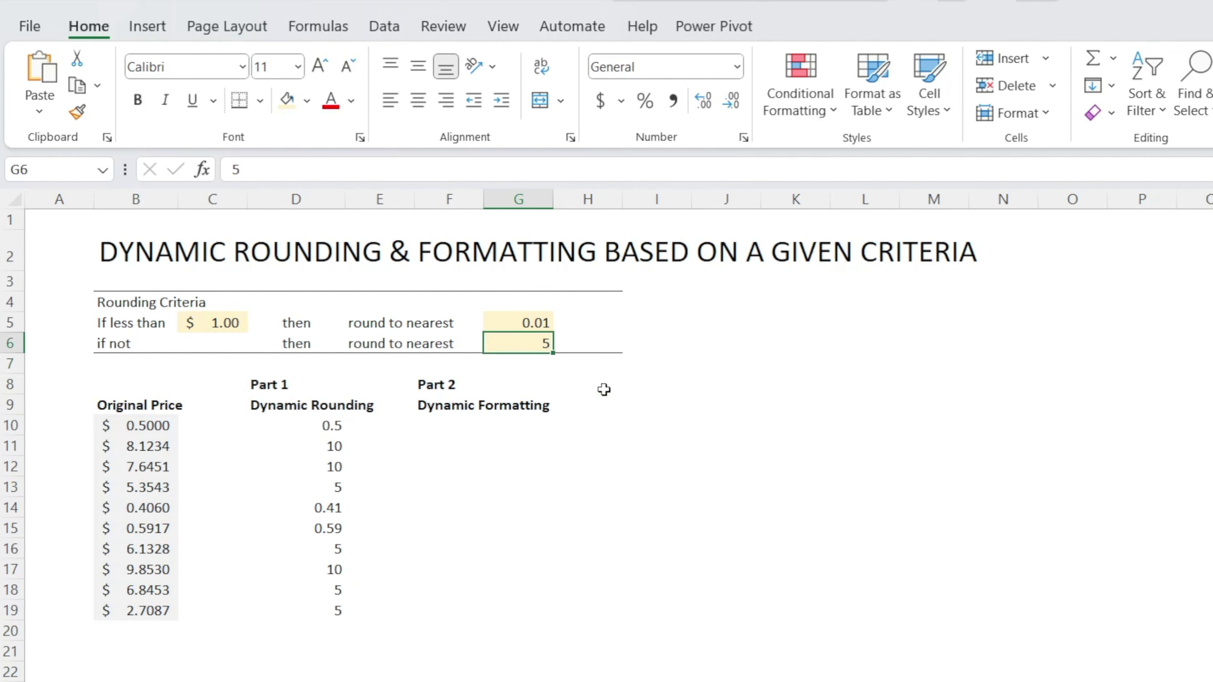
type("0.1")
key("Return")
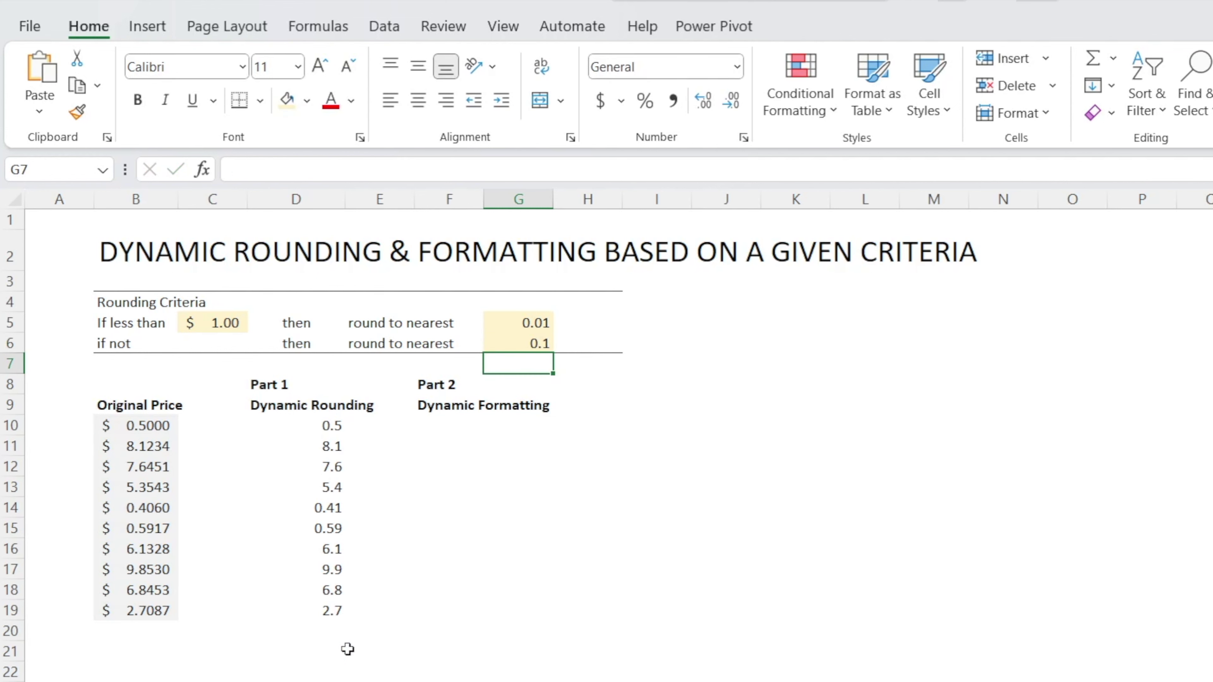
left_click(232, 328)
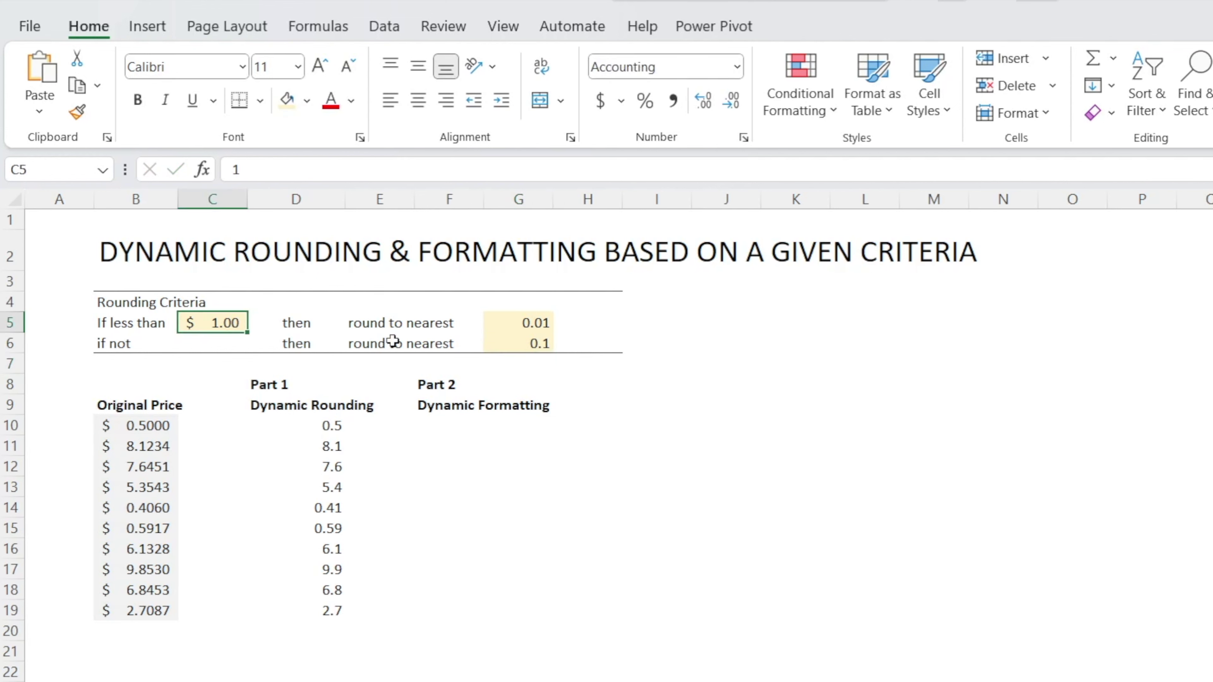
left_click(529, 324)
left_click(533, 348)
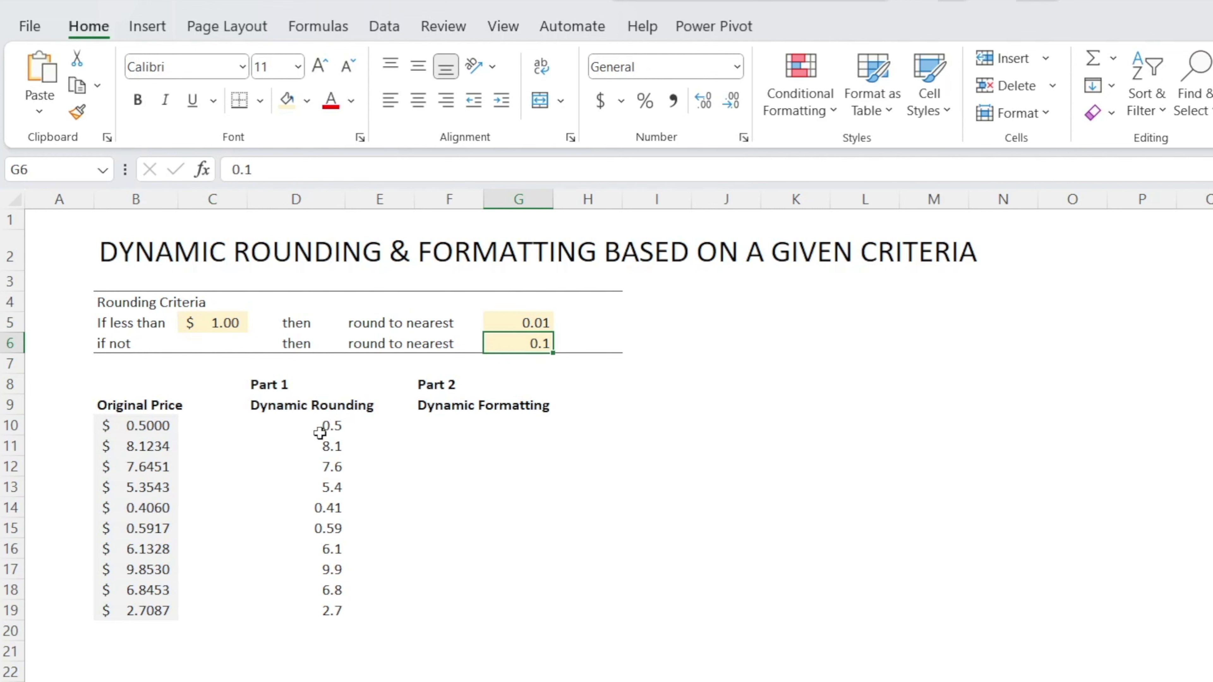
left_click_drag(322, 427, 317, 620)
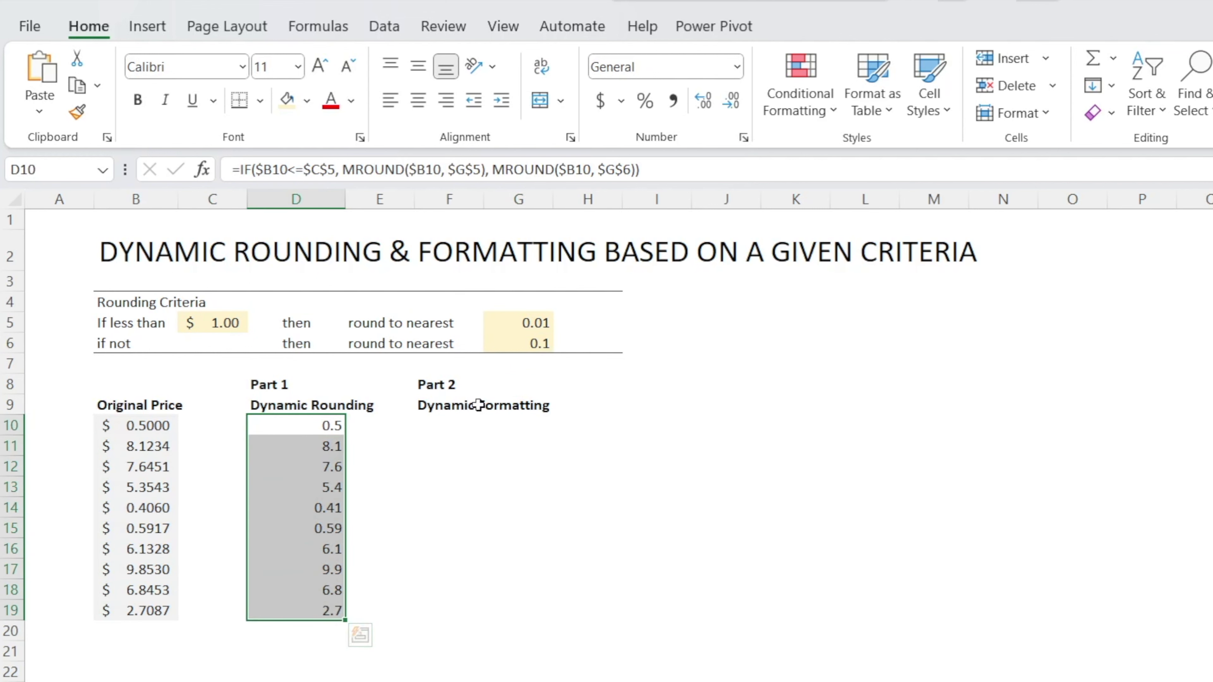
left_click(524, 357)
type("1")
left_click(501, 503)
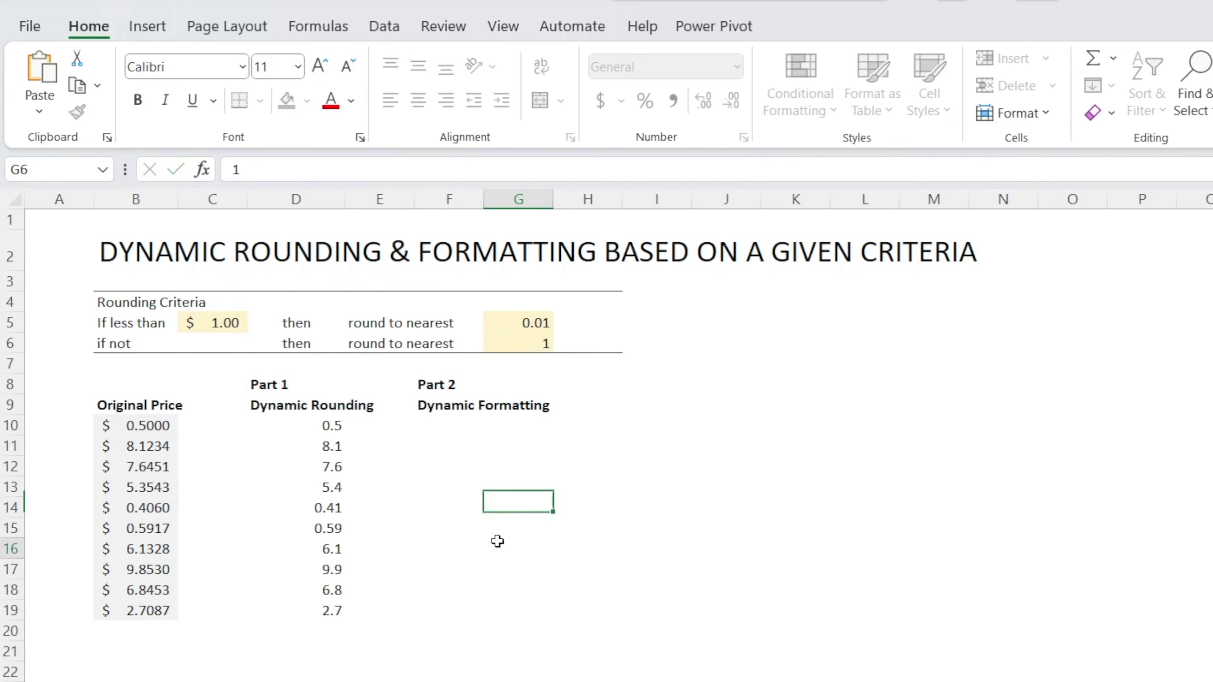
left_click(496, 543)
Review D19 and compare with the formatted rounding results on the Example sheet
left_click(325, 603)
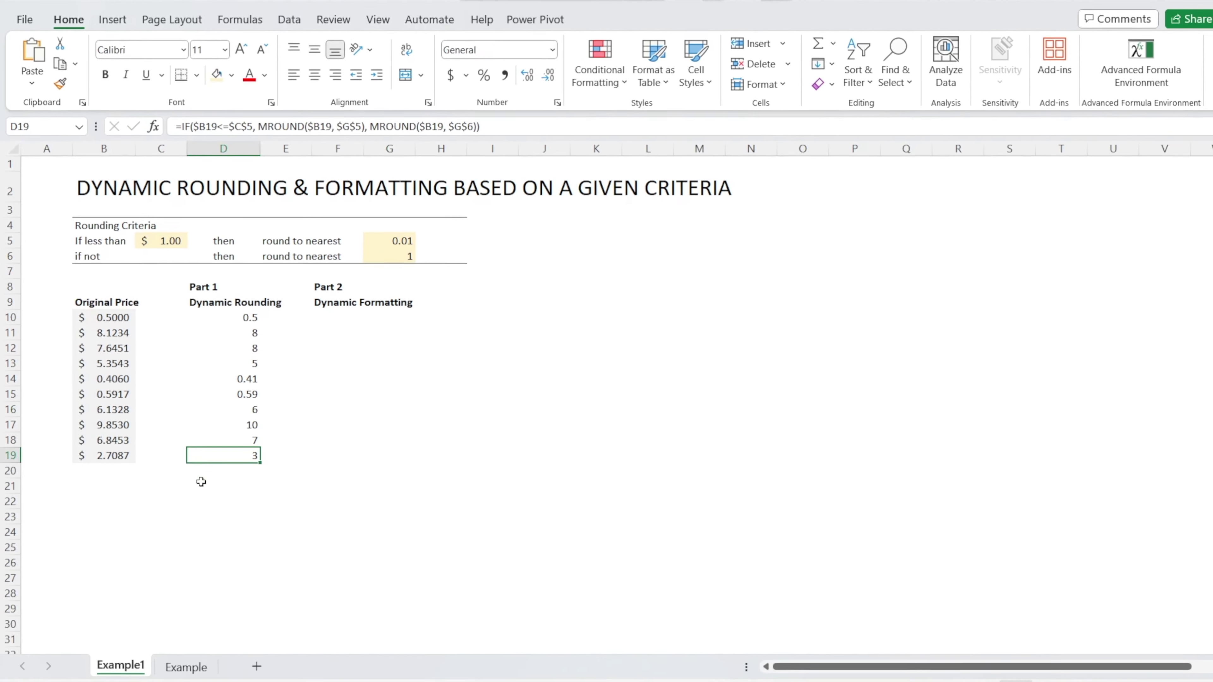
left_click(315, 662)
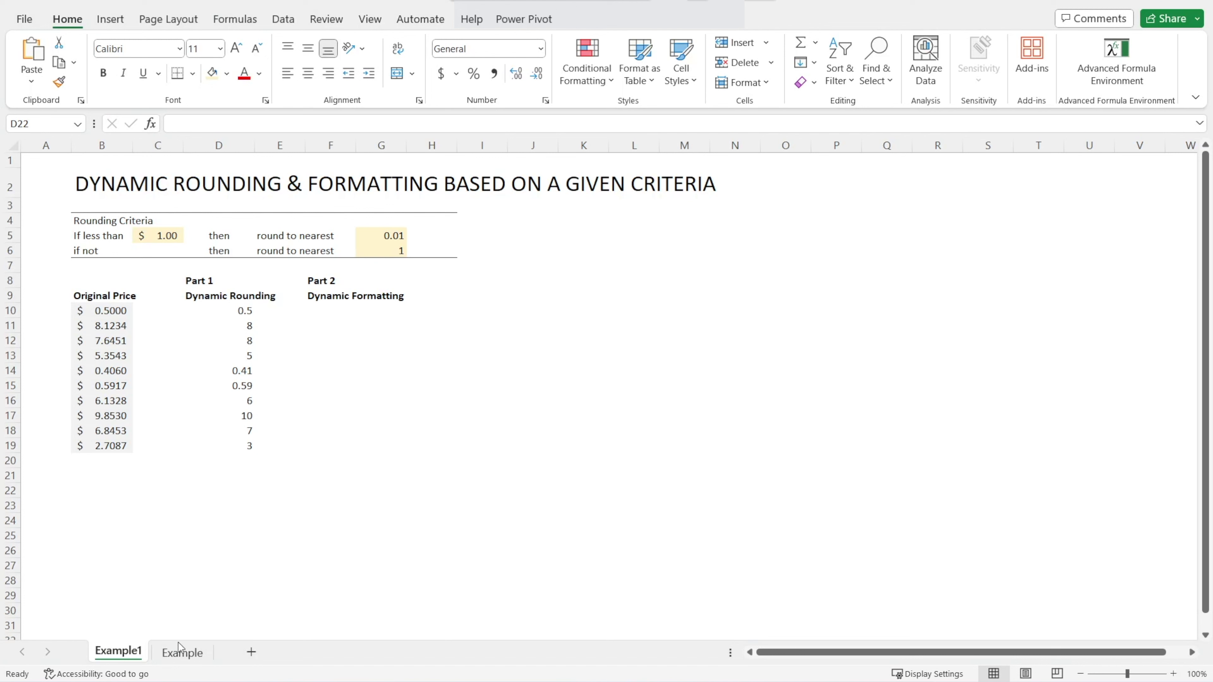
left_click(176, 652)
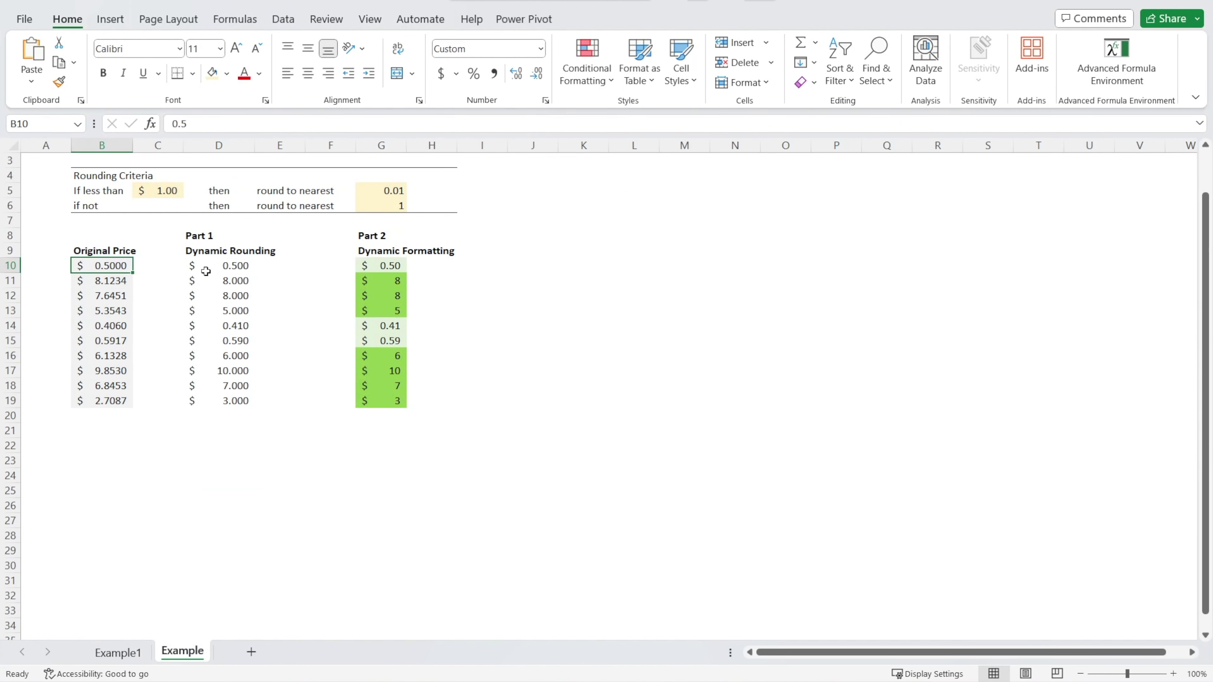
left_click_drag(206, 271, 213, 388)
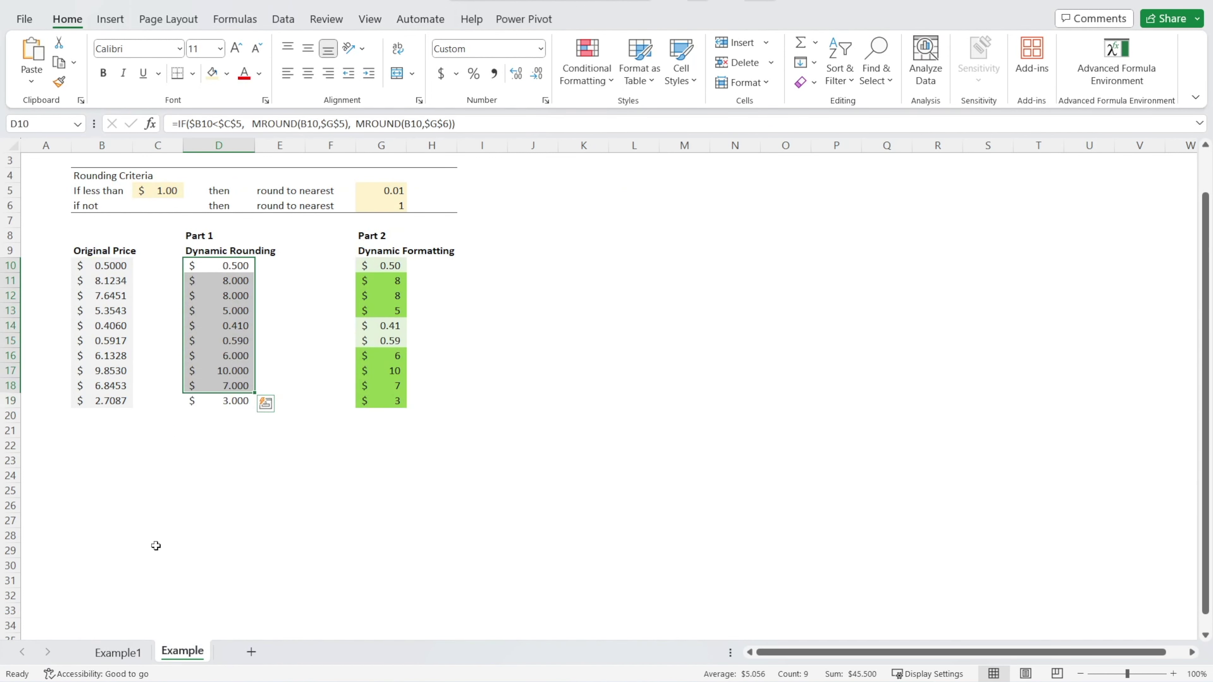
left_click(118, 653)
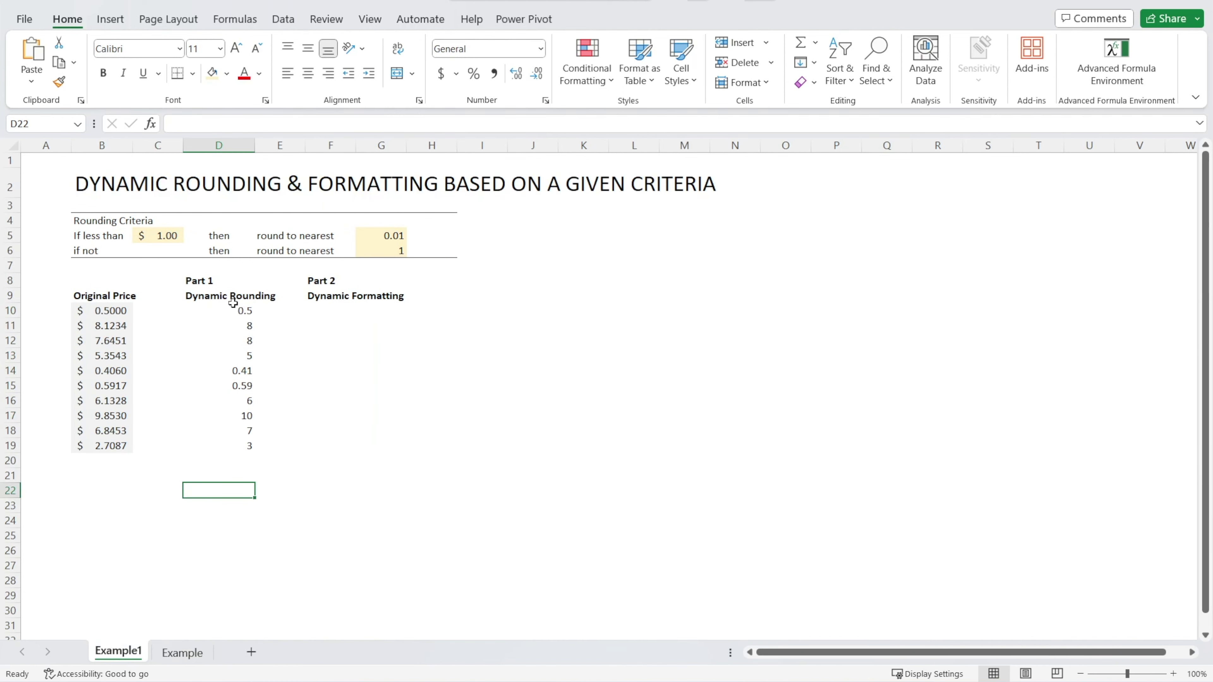
Format D10:D19 as Accounting with two decimal places
left_click_drag(233, 305, 215, 447)
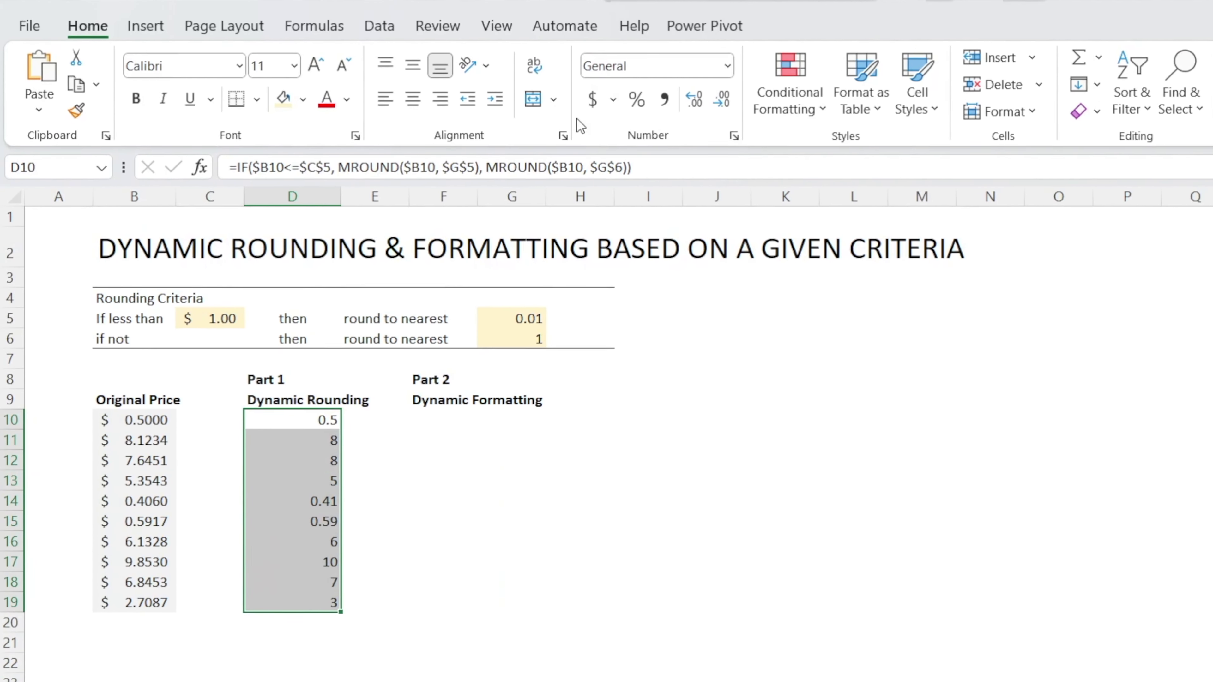
left_click(592, 98)
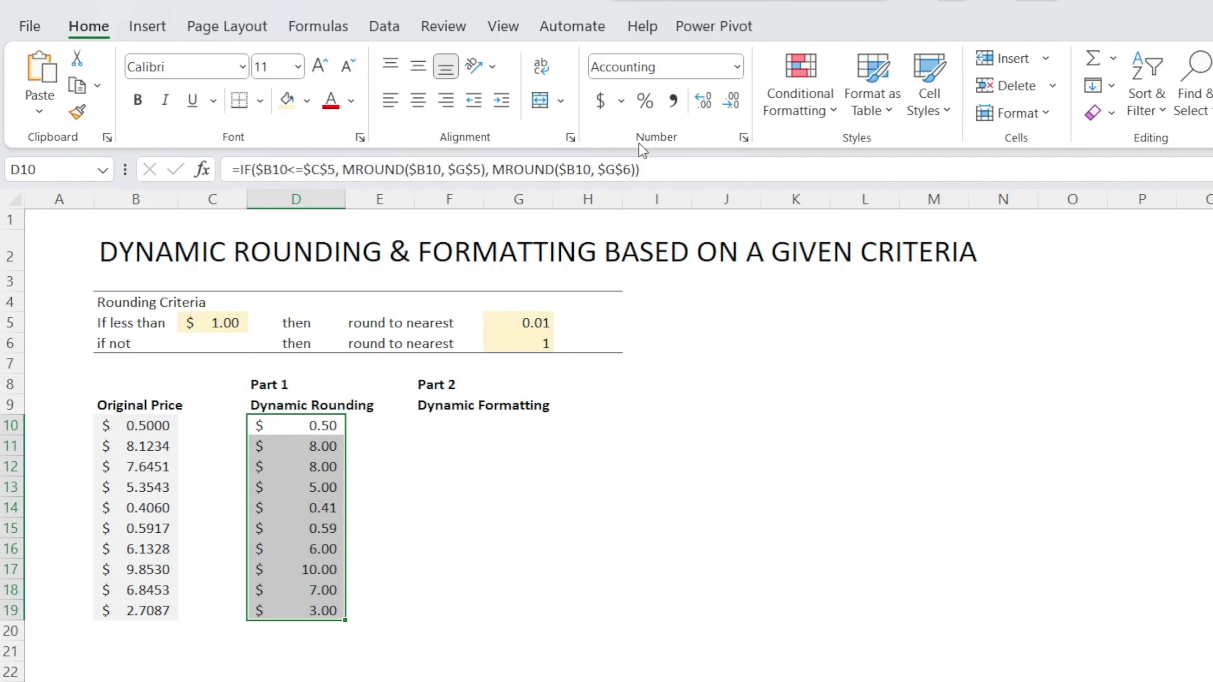
left_click(702, 102)
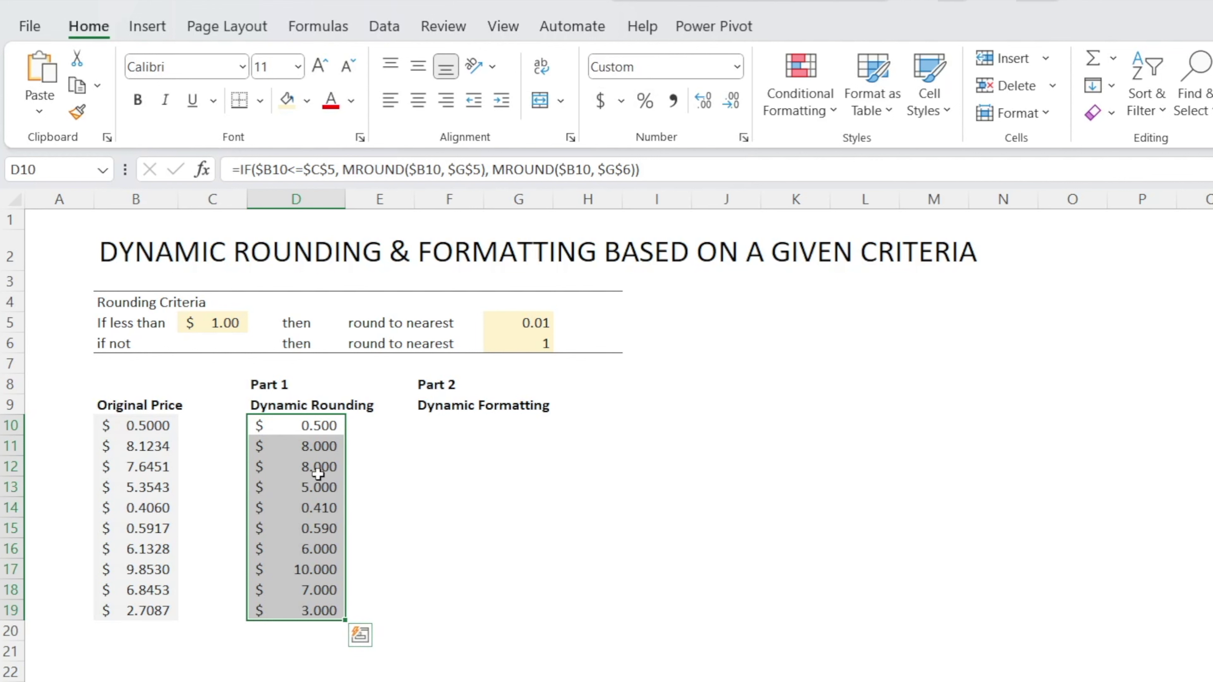
left_click(731, 102)
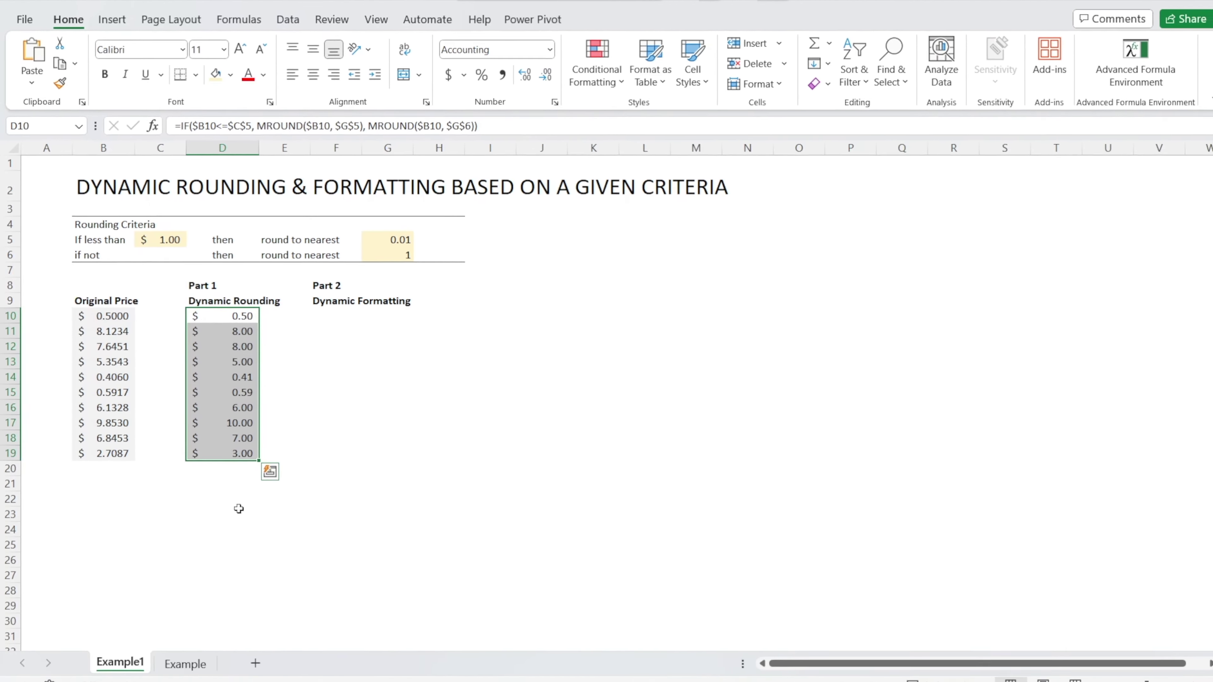
left_click(239, 509)
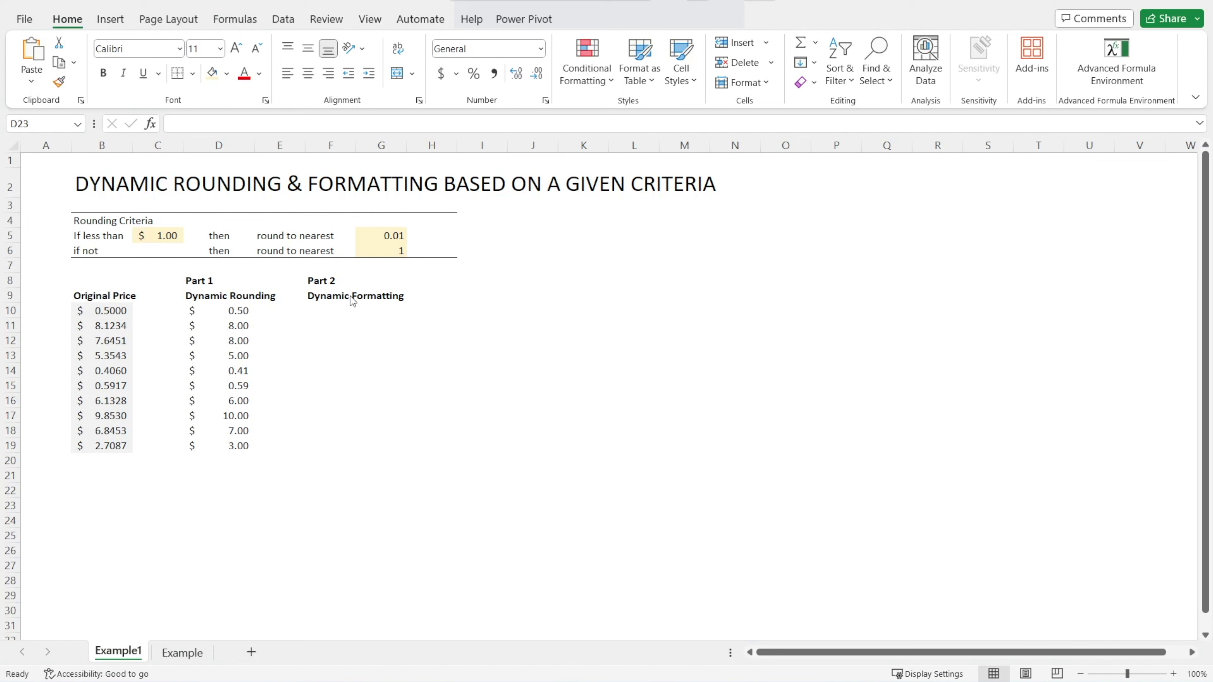
Inspect the Example sheet's Dynamic Formatting formulas in G10:G19, then select F10 on Example1
left_click(172, 658)
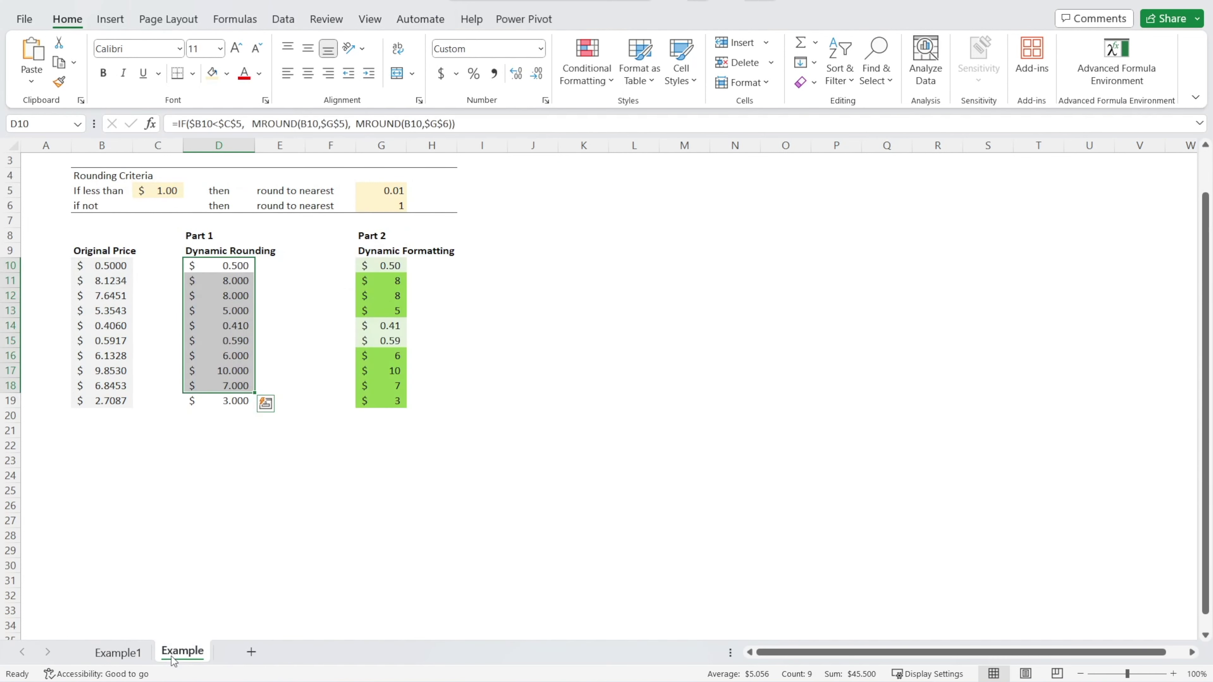
left_click(391, 287)
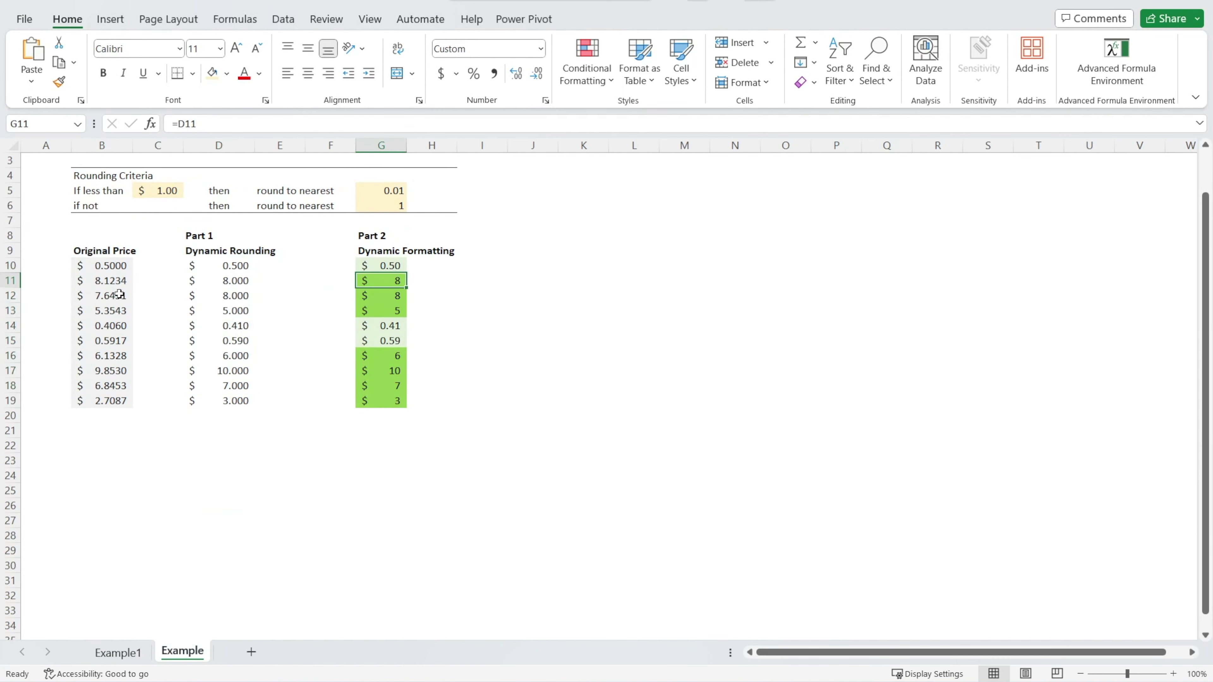
left_click(390, 263)
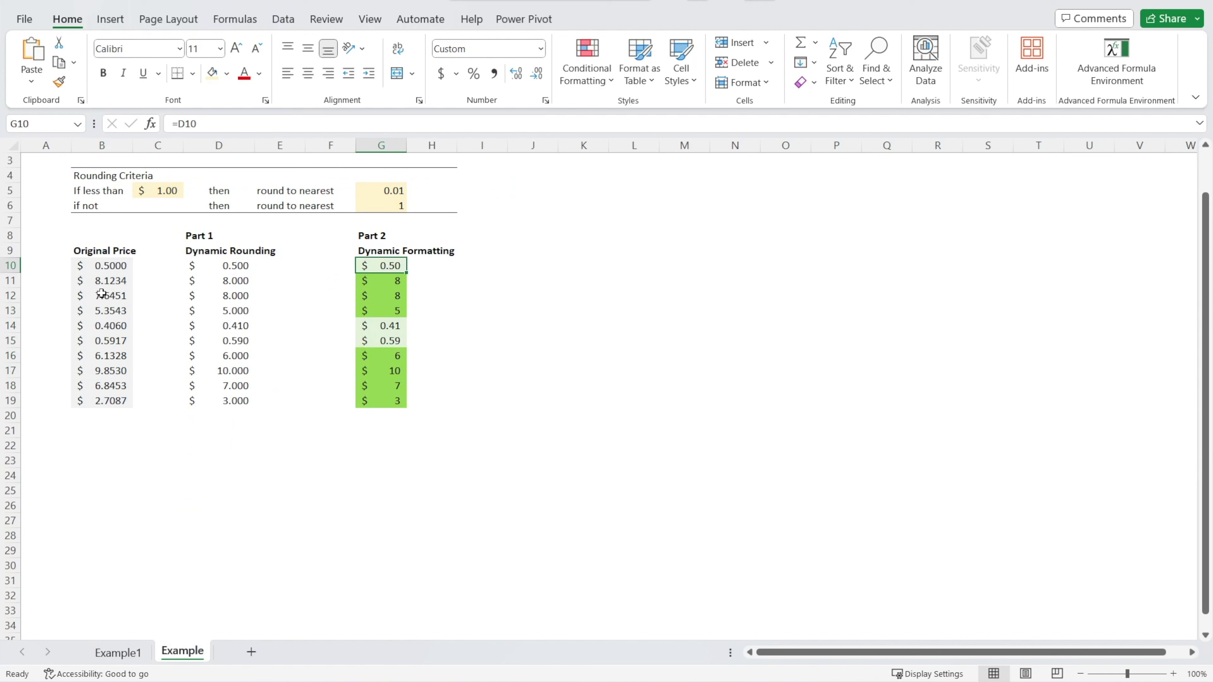
left_click_drag(137, 285, 397, 311)
left_click(397, 293)
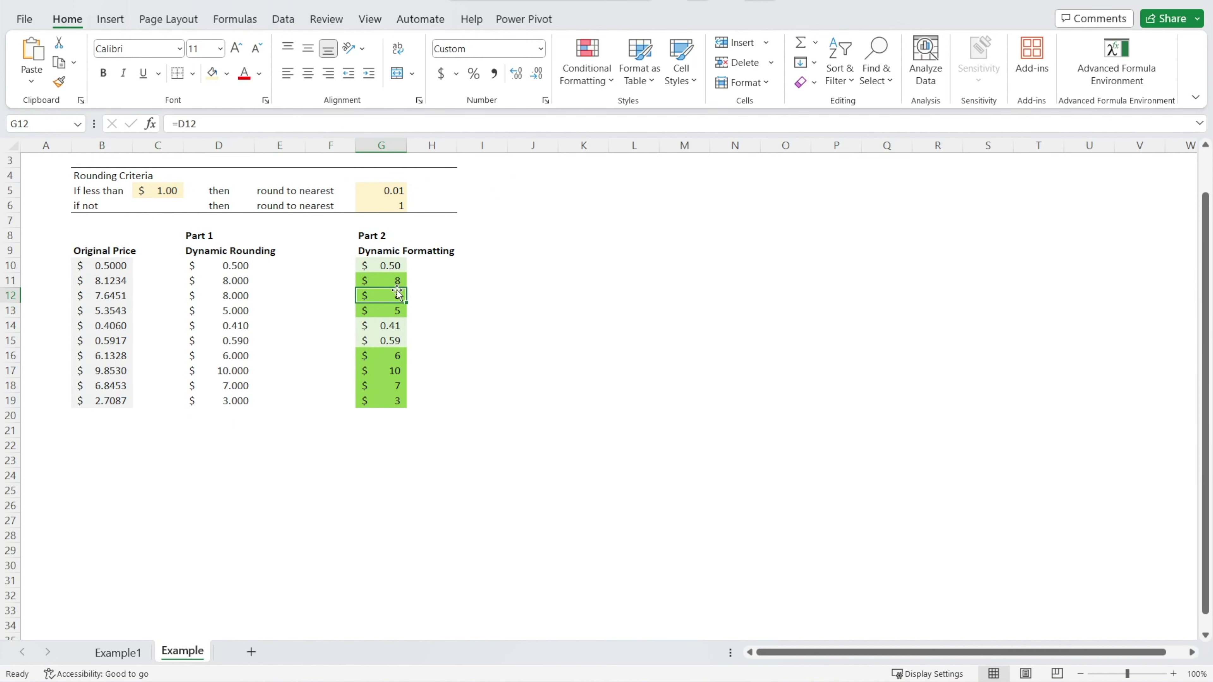
left_click_drag(396, 356, 398, 402)
left_click(482, 401)
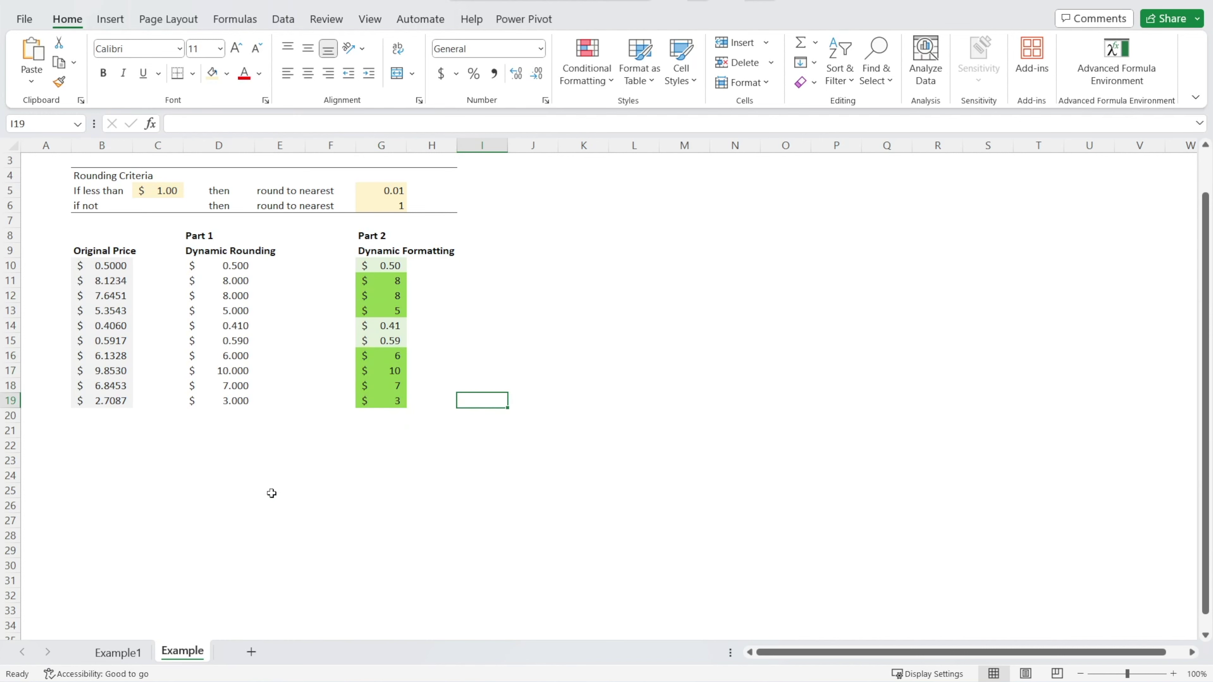
left_click(135, 650)
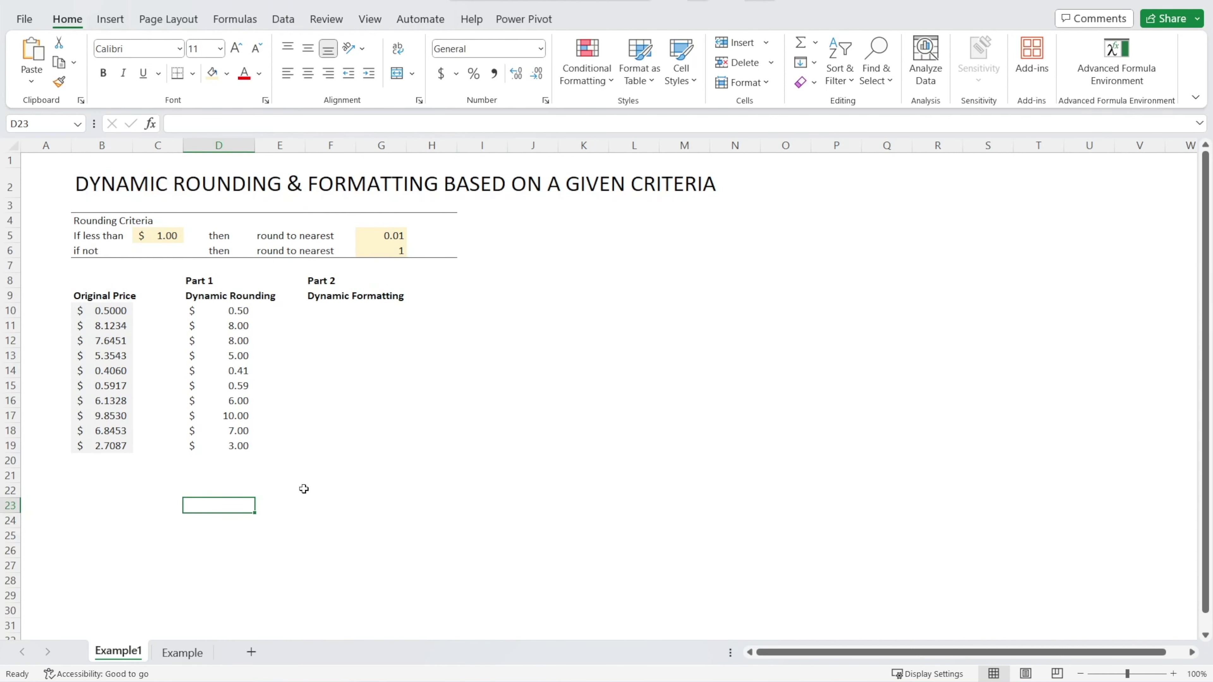
left_click(313, 311)
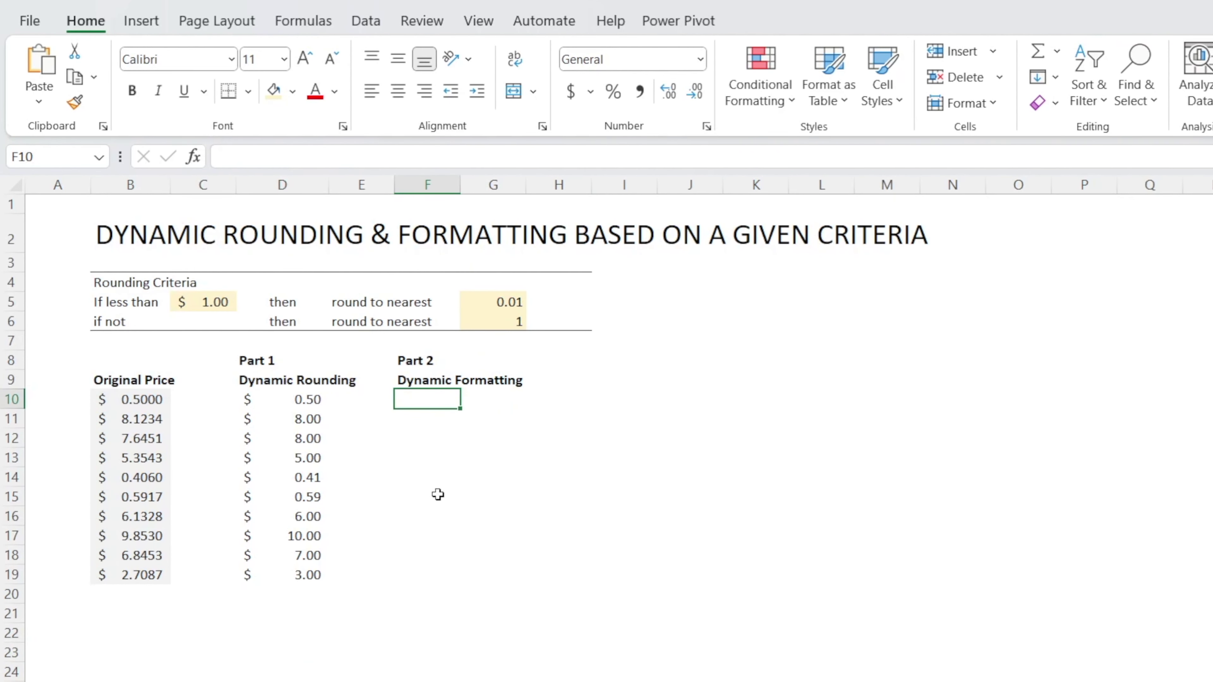
Link F10 to D10 with =D10 and copy it through F19
type("=")
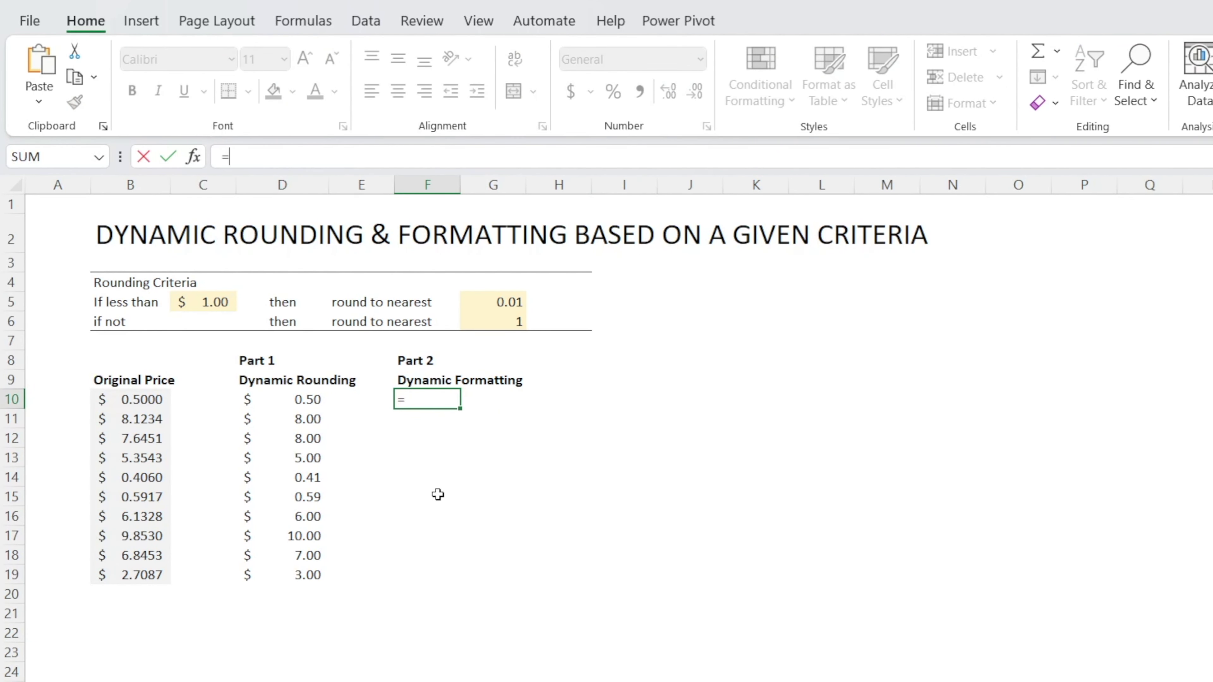
key("Left")
key("Left")
key("Return")
key("Up")
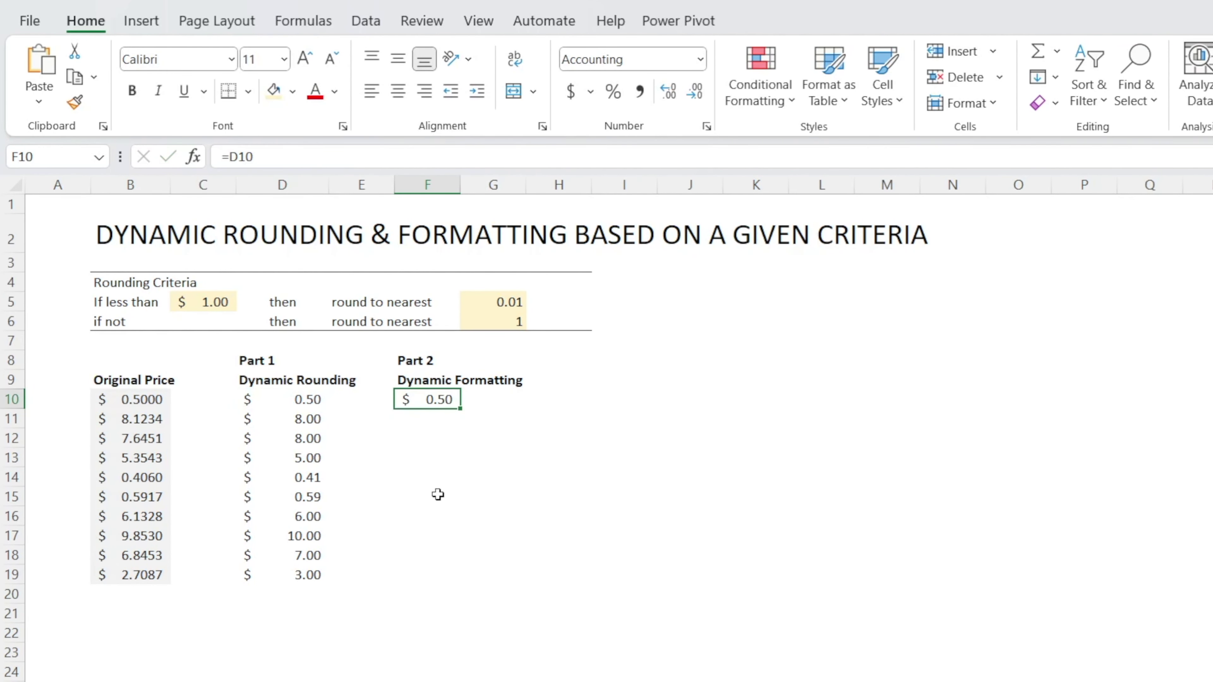
key("ctrl+c")
key("shift+Down")
key("shift+Down")
key("shift+Down")
key("shift+Down")
key("shift+Down")
key("shift+Down")
key("shift+Down")
key("shift+Down")
key("shift+Down")
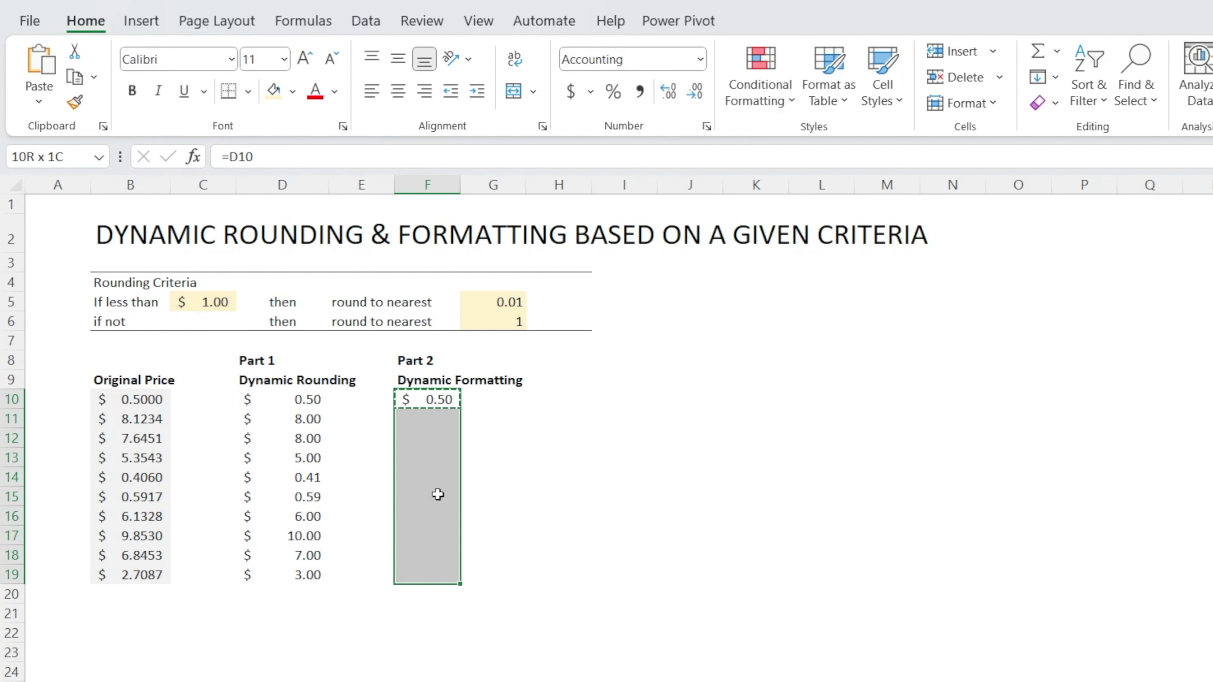
key("ctrl+v")
key("Down")
key("Down")
key("Down")
key("Down")
key("Down")
key("Down")
key("Down")
key("Down")
key("Down")
key("Down")
key("Down")
key("Down")
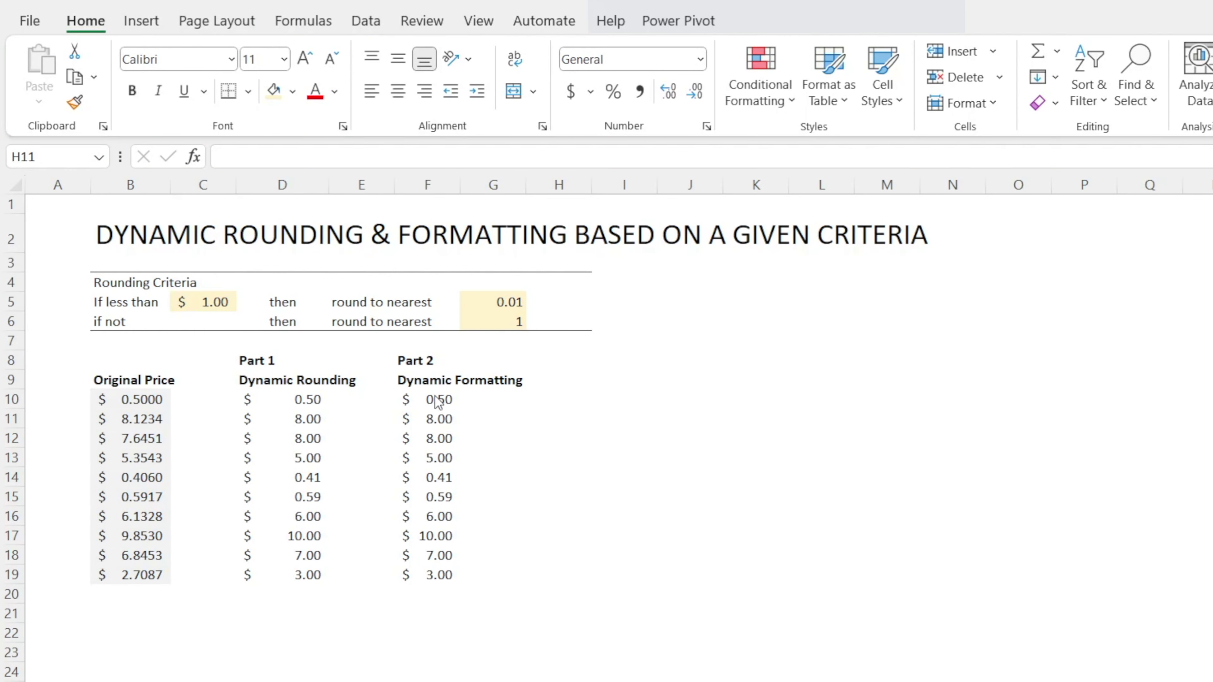
Select F10 and start a new conditional formatting rule
left_click(438, 402)
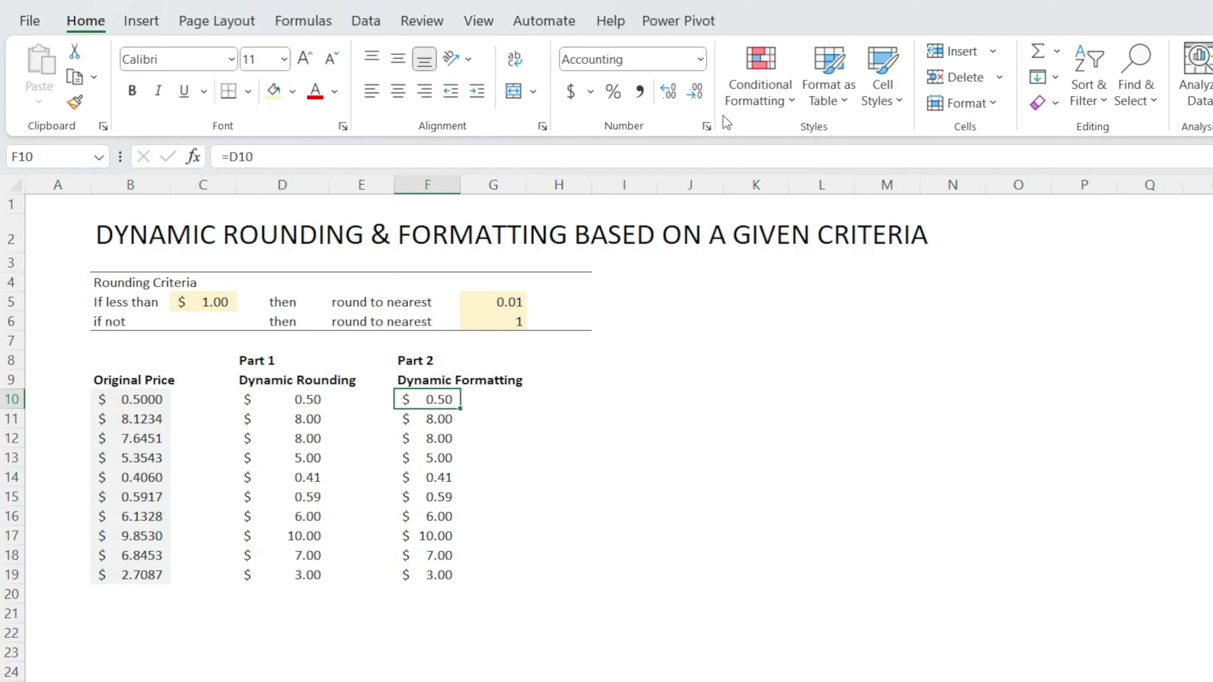
left_click(761, 91)
left_click(824, 343)
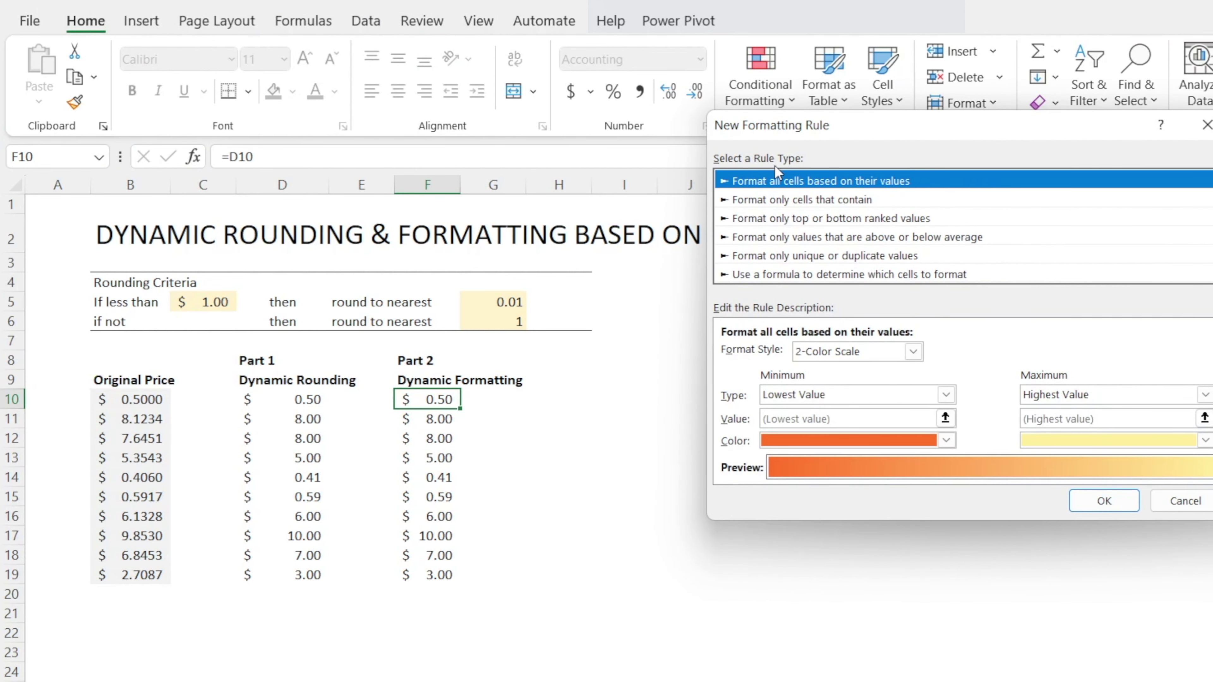
Create a formula rule =$B$10<=$C$5 on F10 with a light green fill
left_click(766, 280)
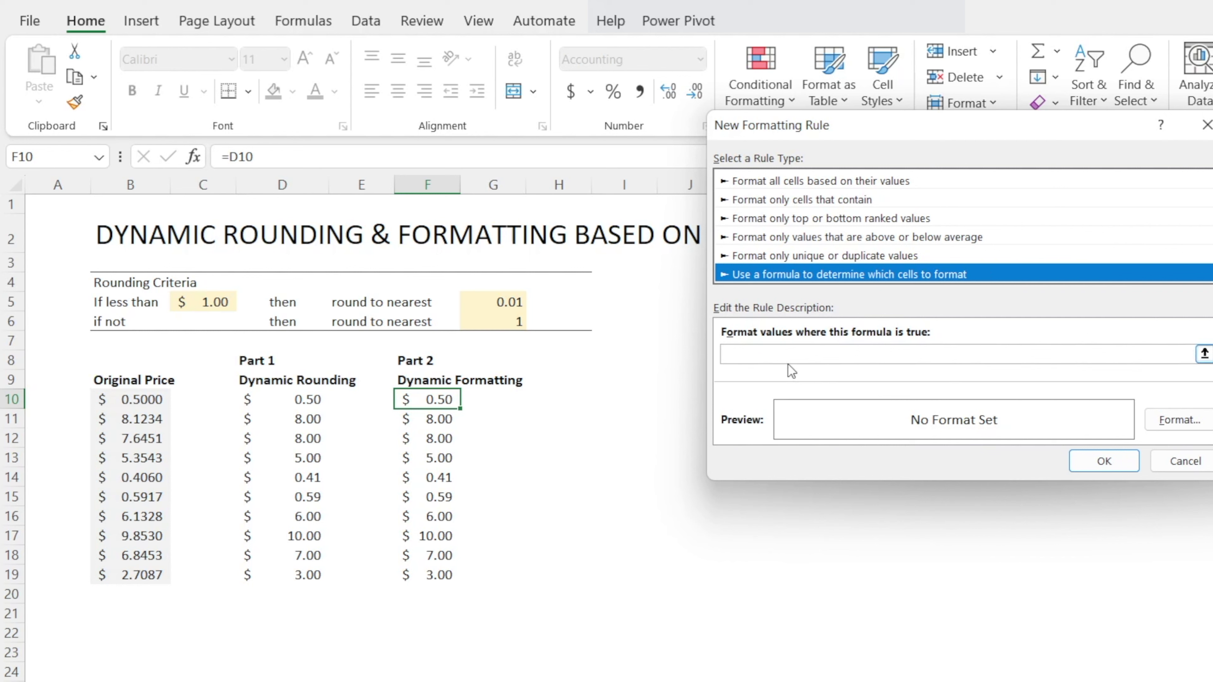
left_click(1139, 363)
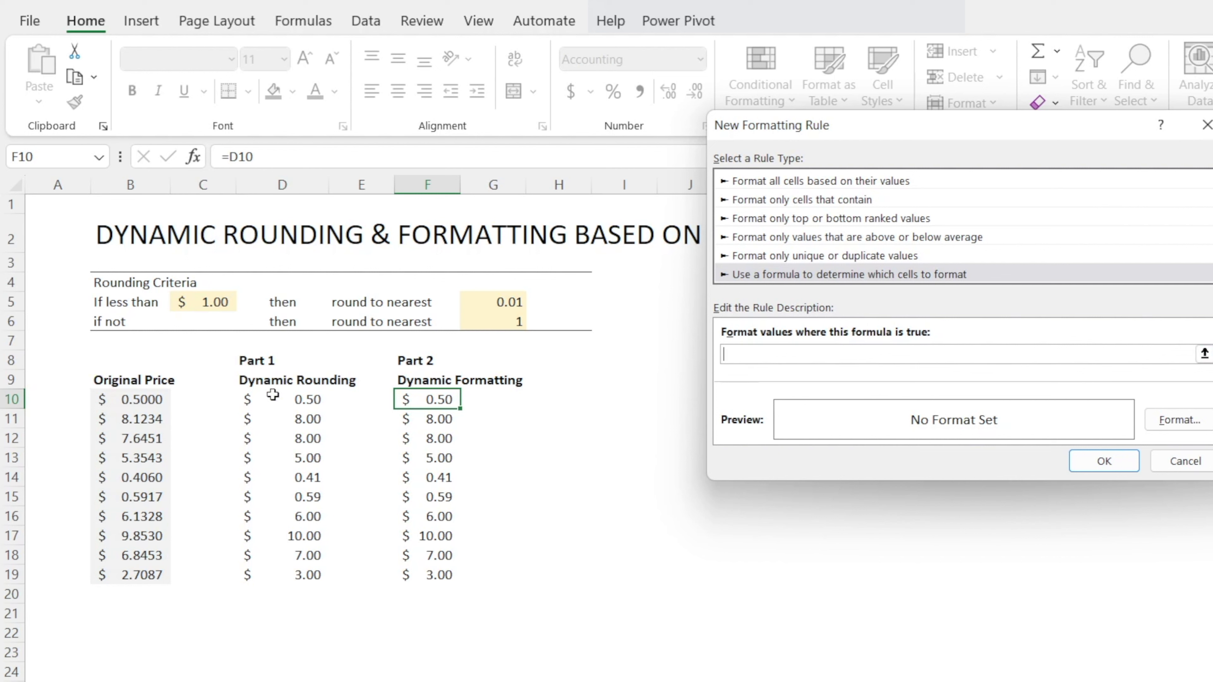
left_click(145, 398)
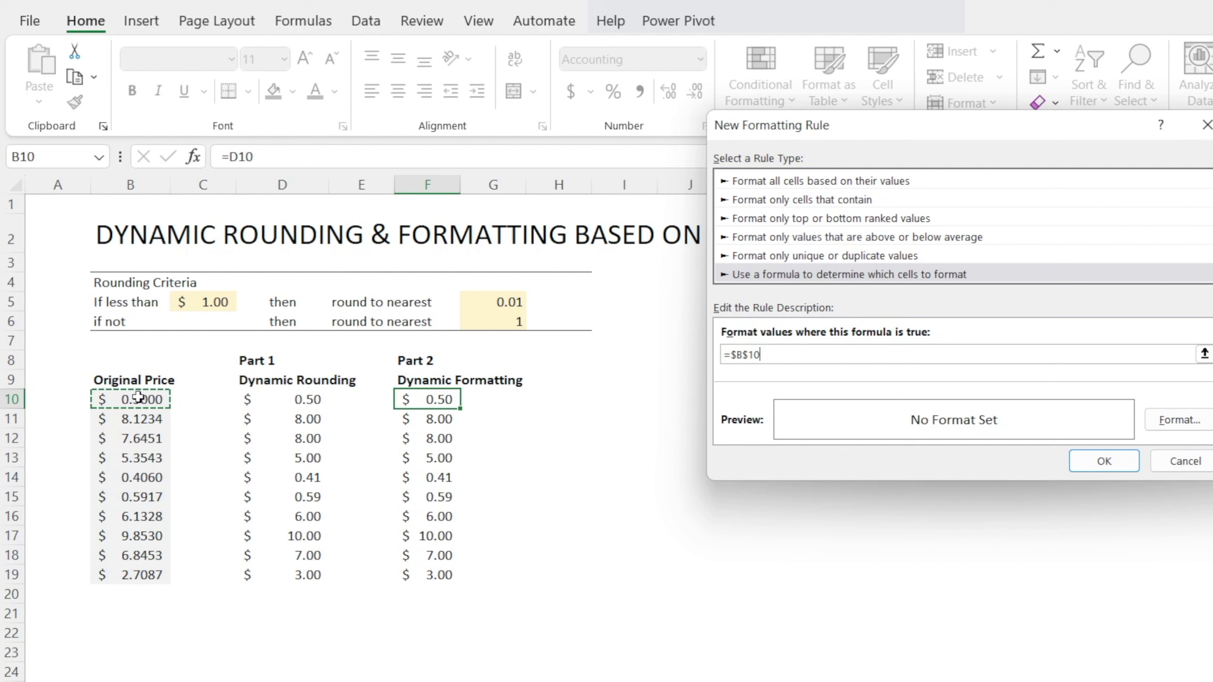
type("<=")
left_click(183, 303)
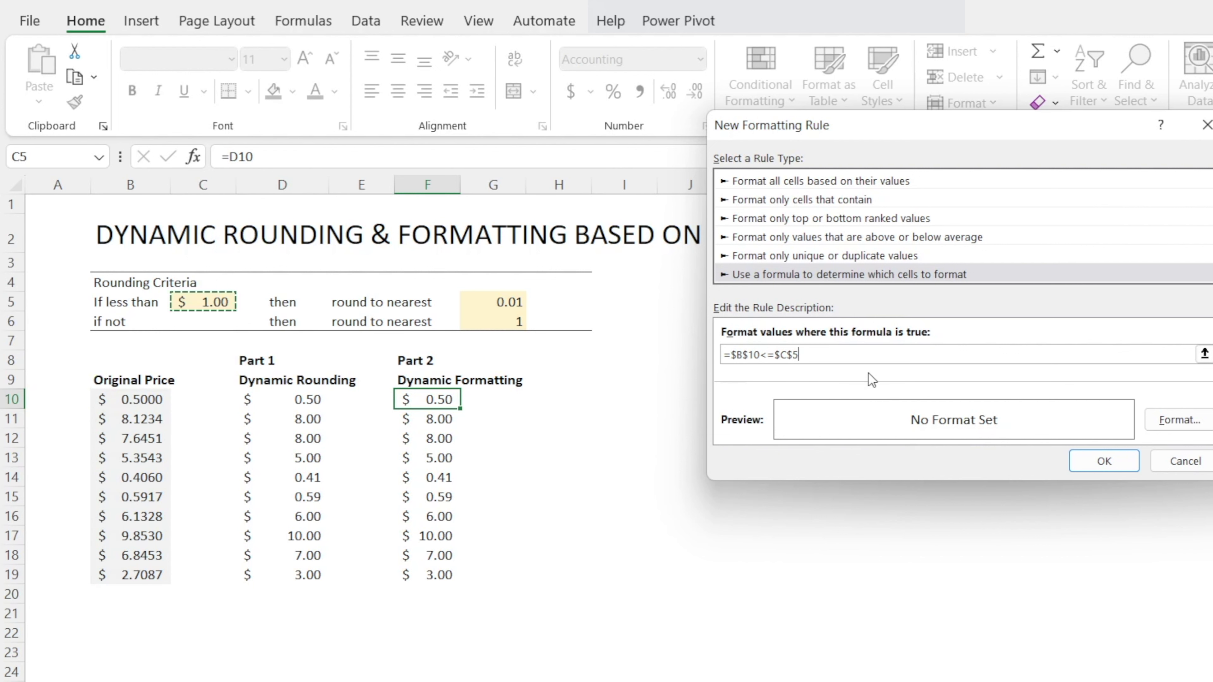
left_click(1184, 423)
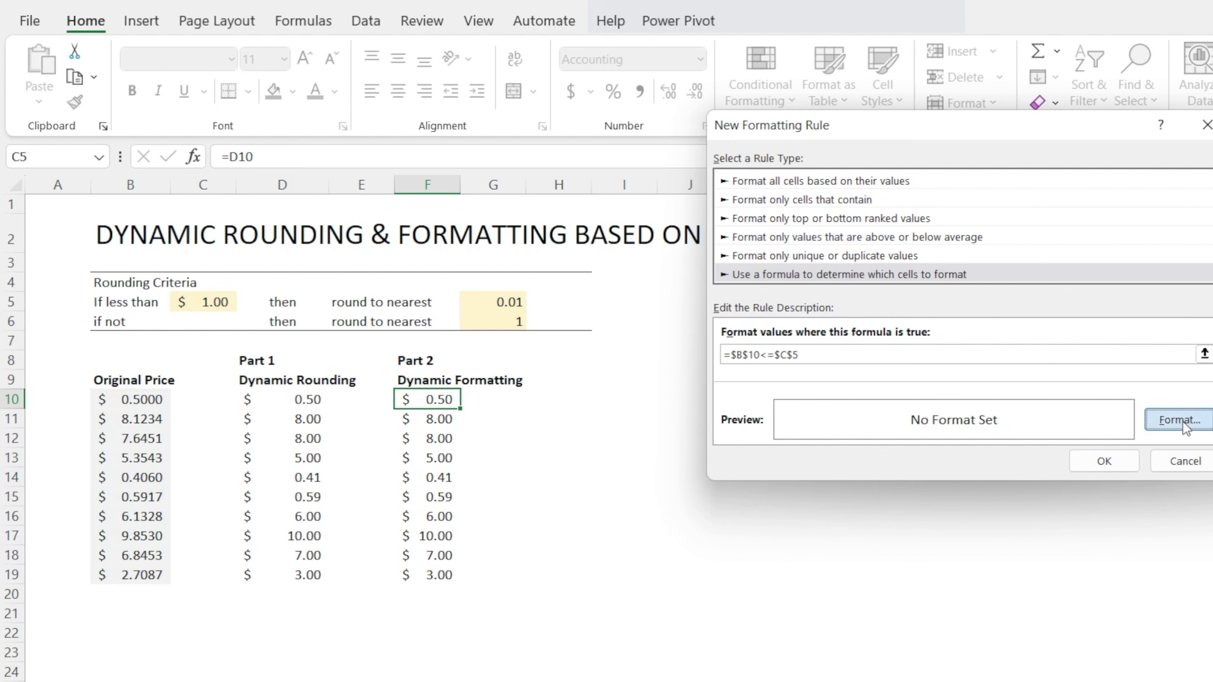
left_click(931, 58)
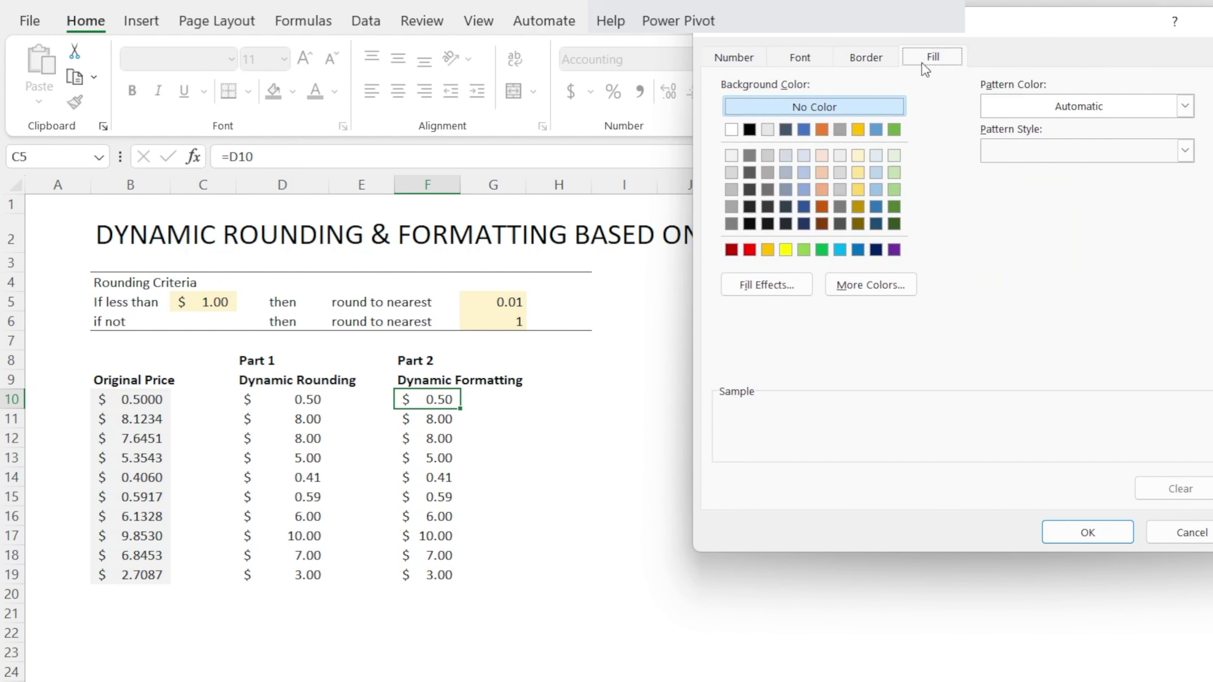
left_click(893, 157)
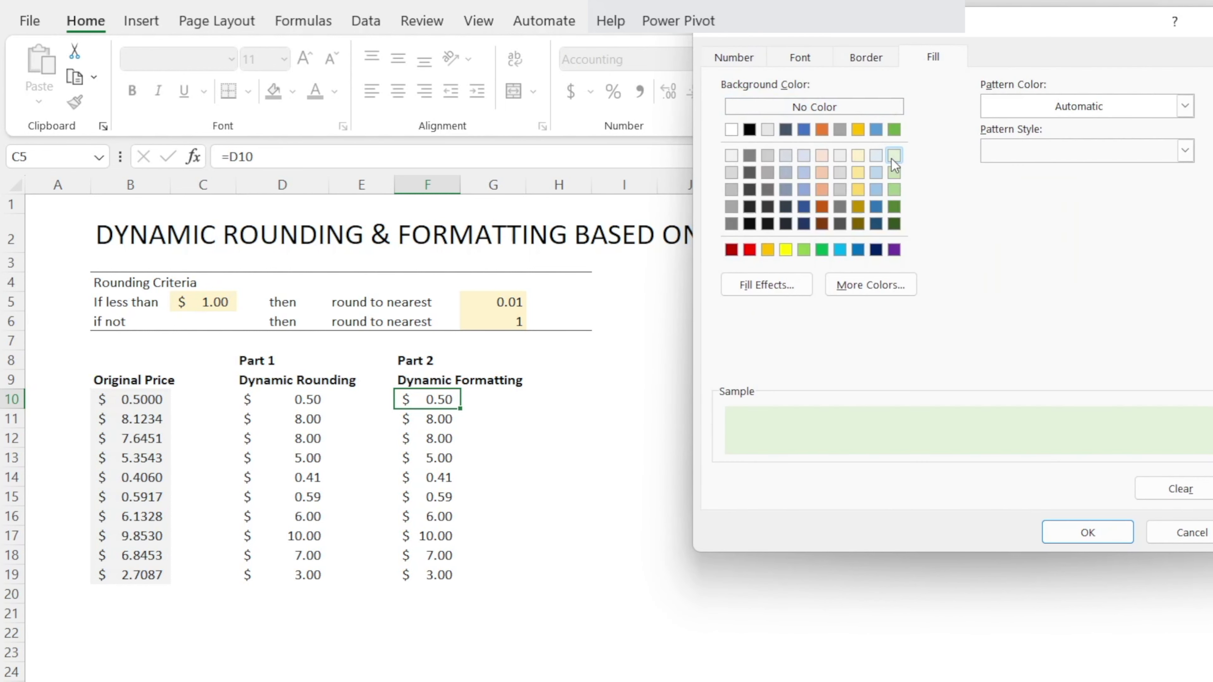
left_click(1087, 533)
left_click(1103, 461)
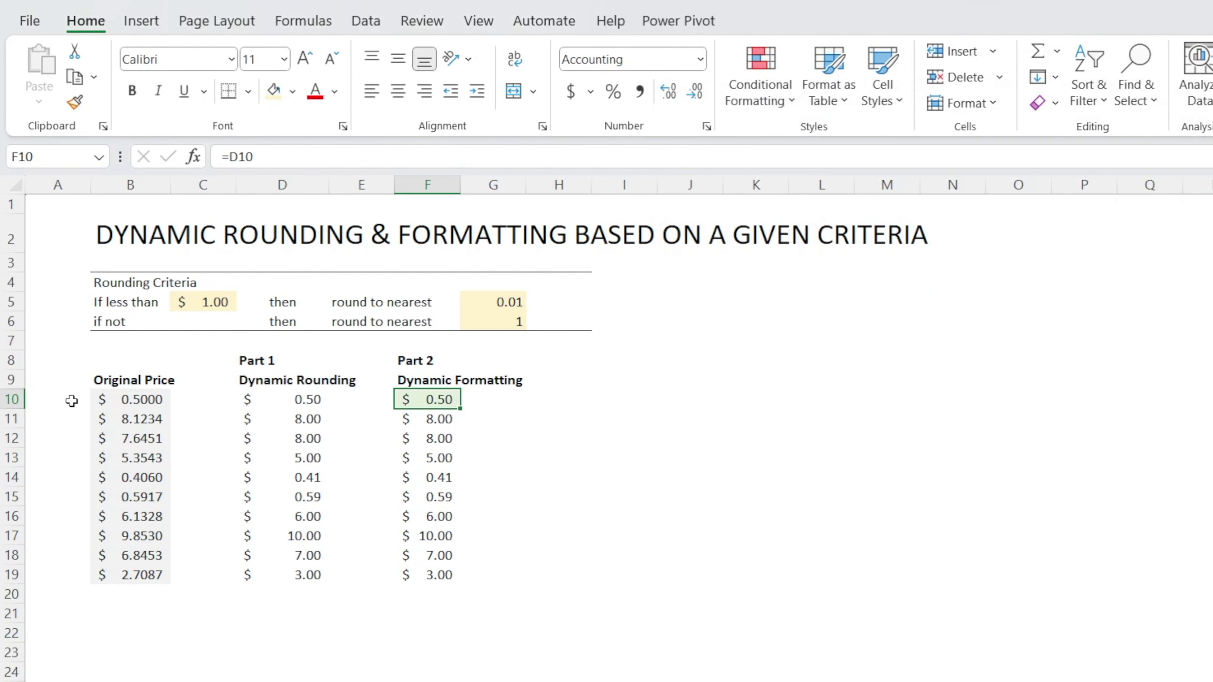
Test the rule by setting B10 to 50, then restore it to 0.5
left_click(153, 402)
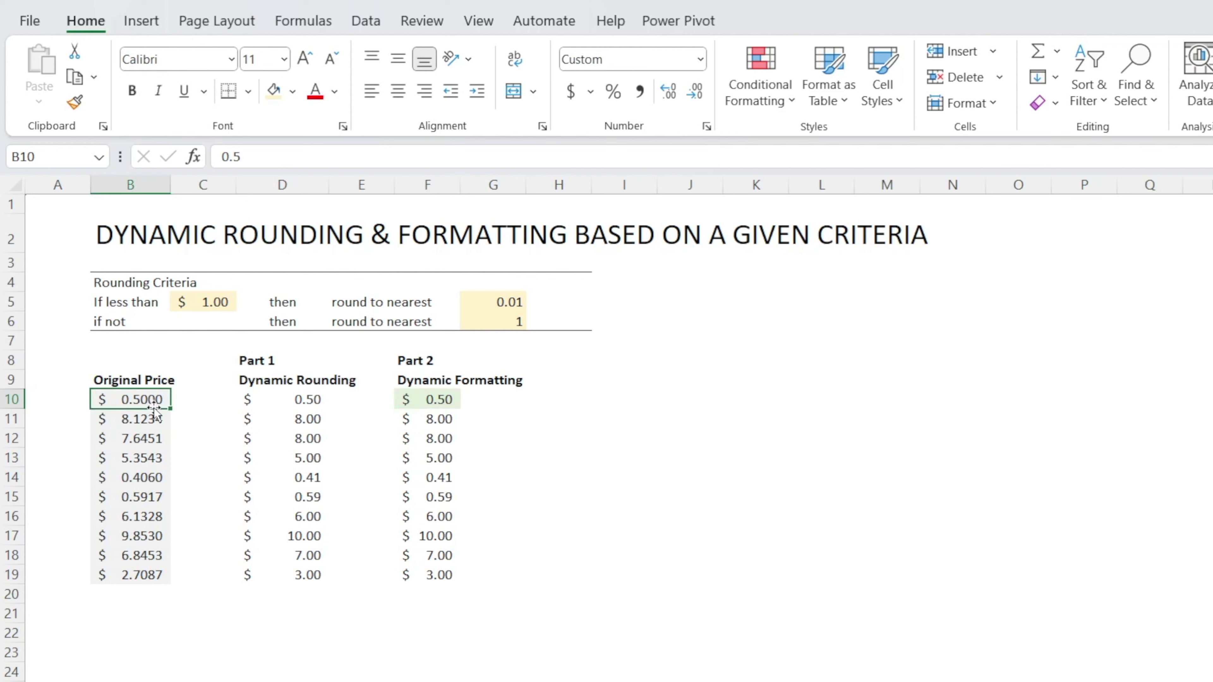
type("50")
key("Return")
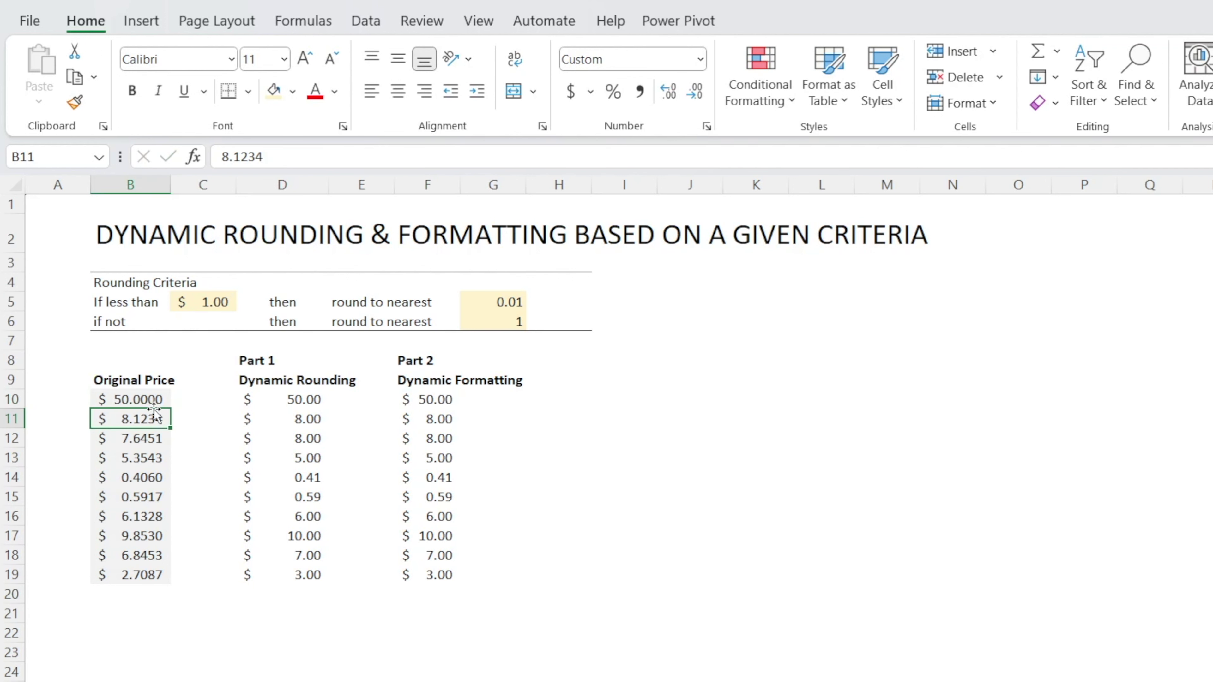
key("Up")
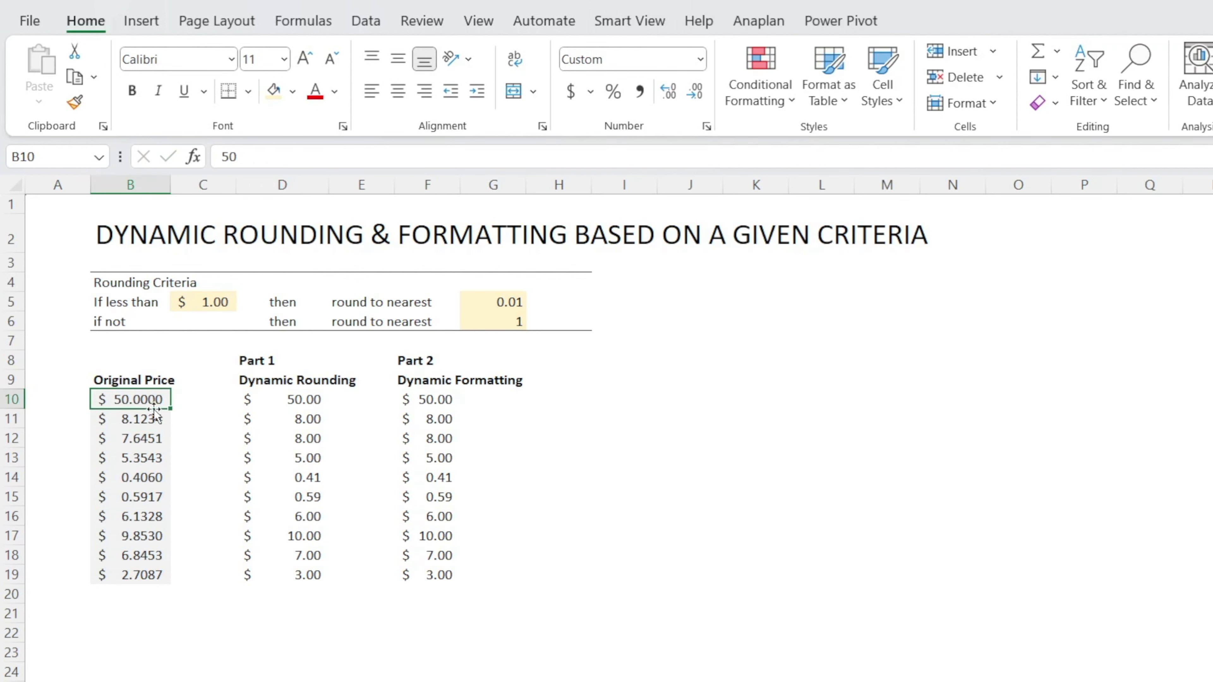
type("0.5")
key("Return")
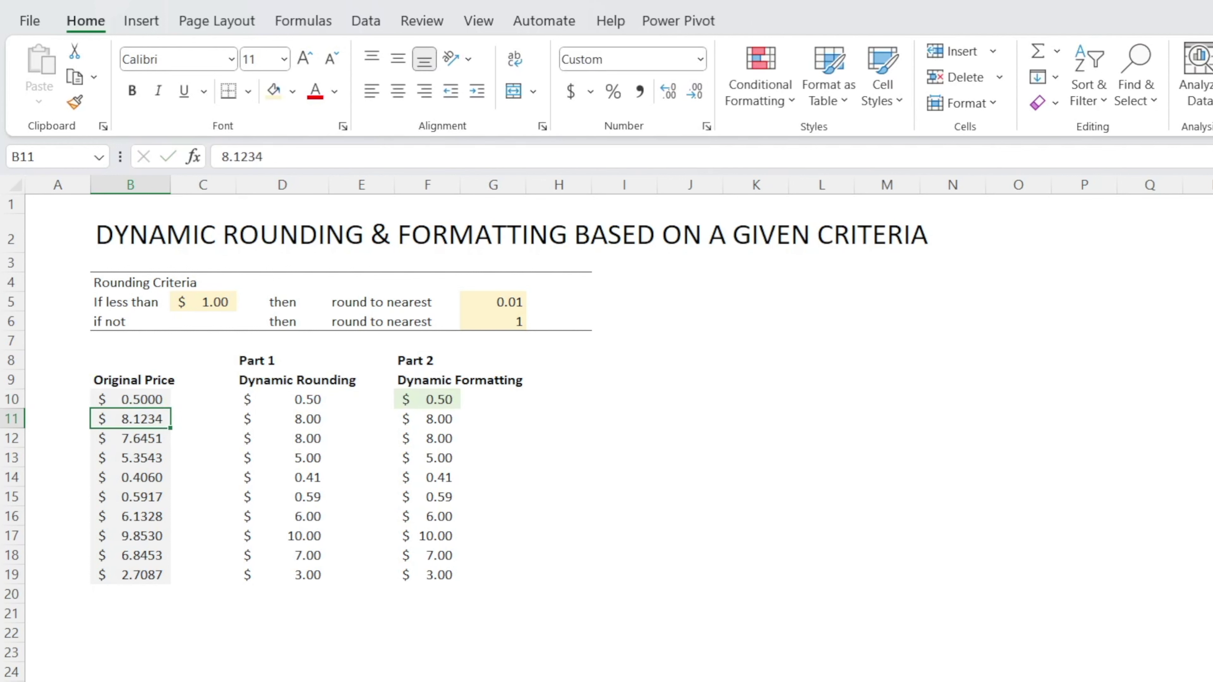
Add a second F10 rule, =$B$10>$C$5, with a green fill
left_click(426, 399)
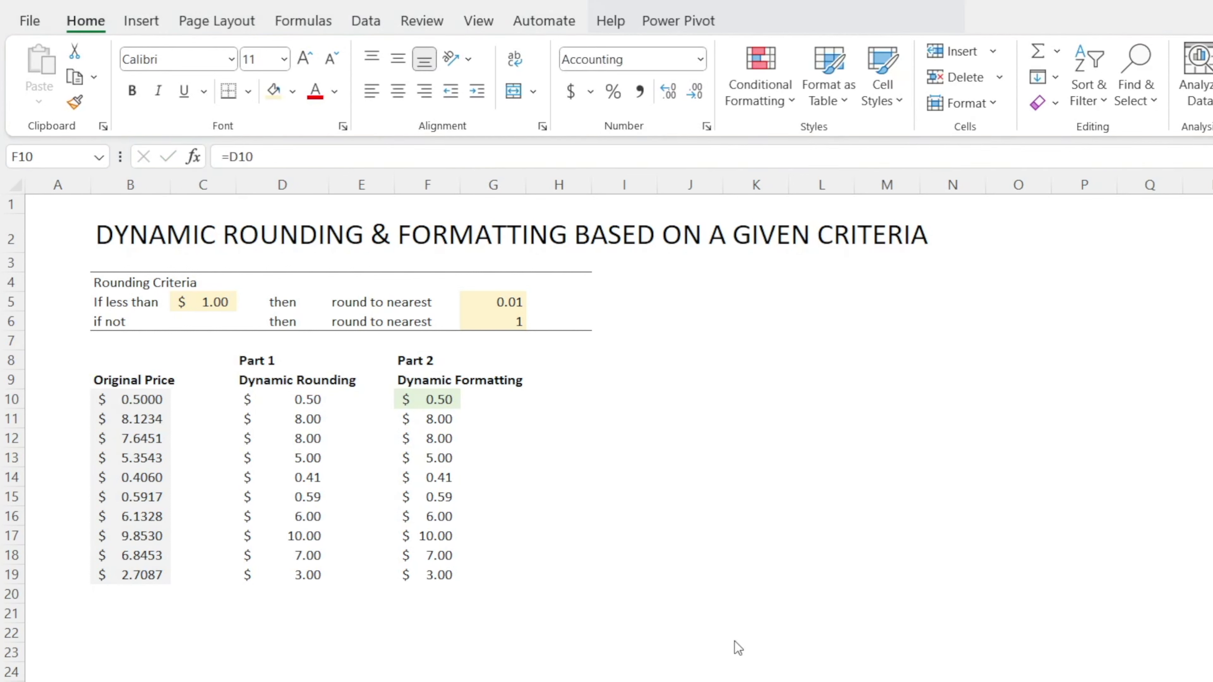
left_click(752, 93)
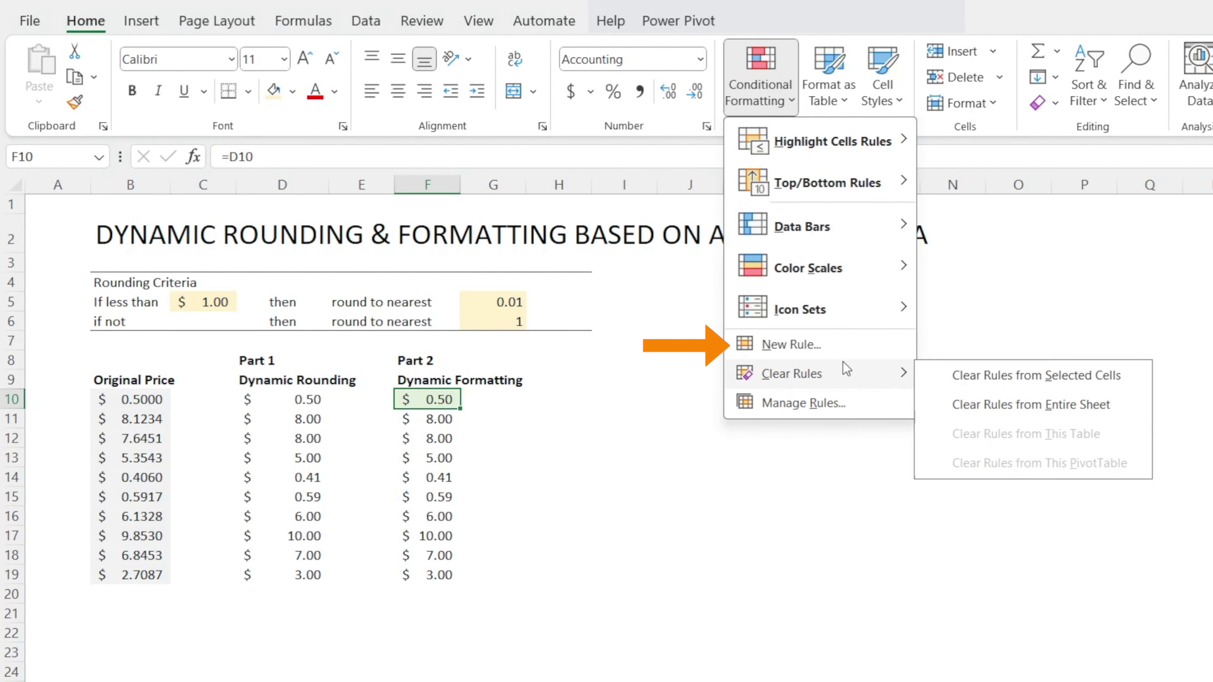
left_click(800, 344)
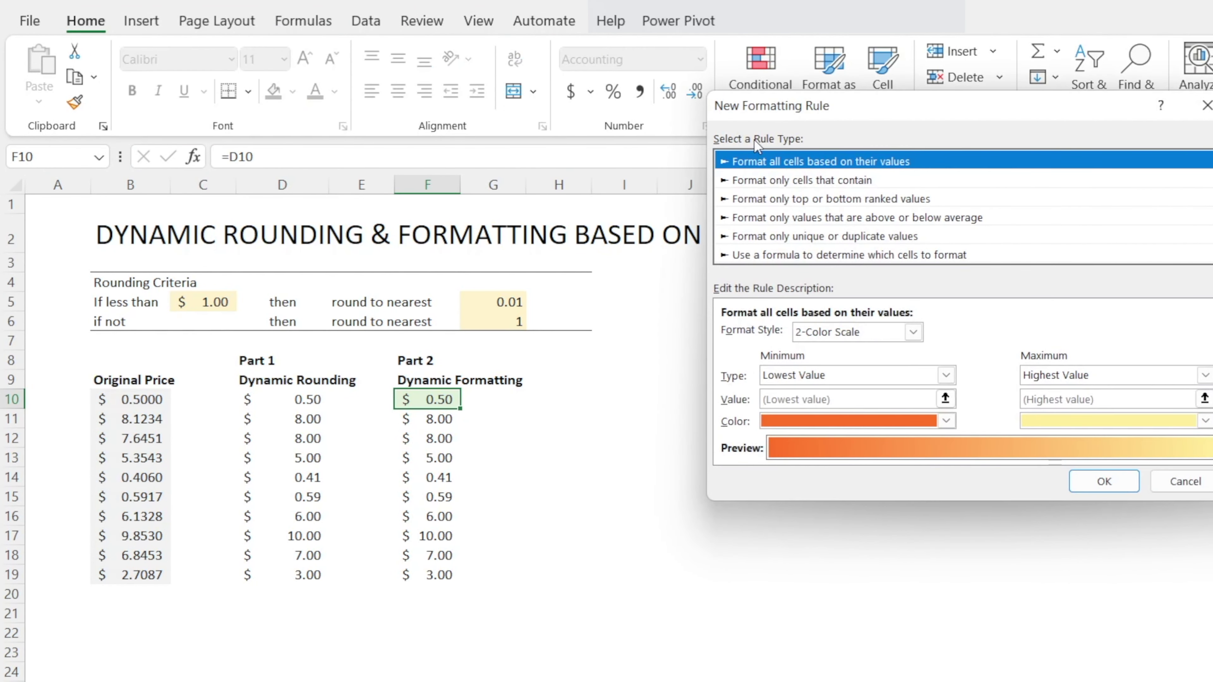
left_click(818, 253)
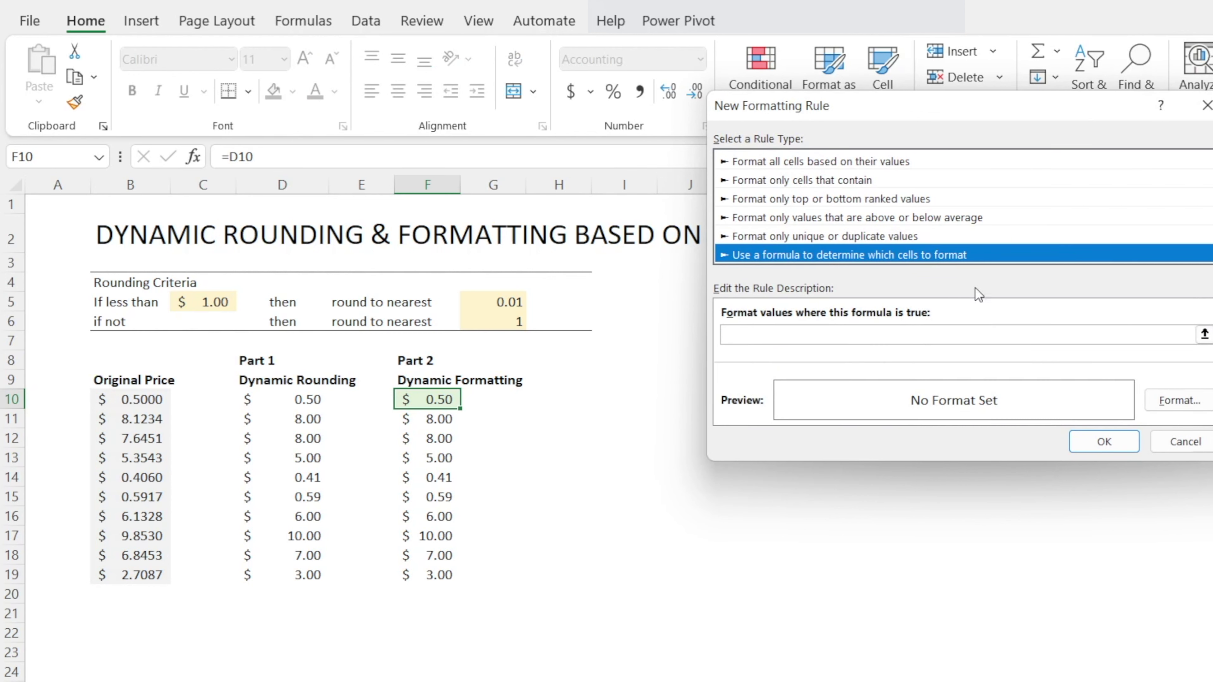
left_click(1135, 335)
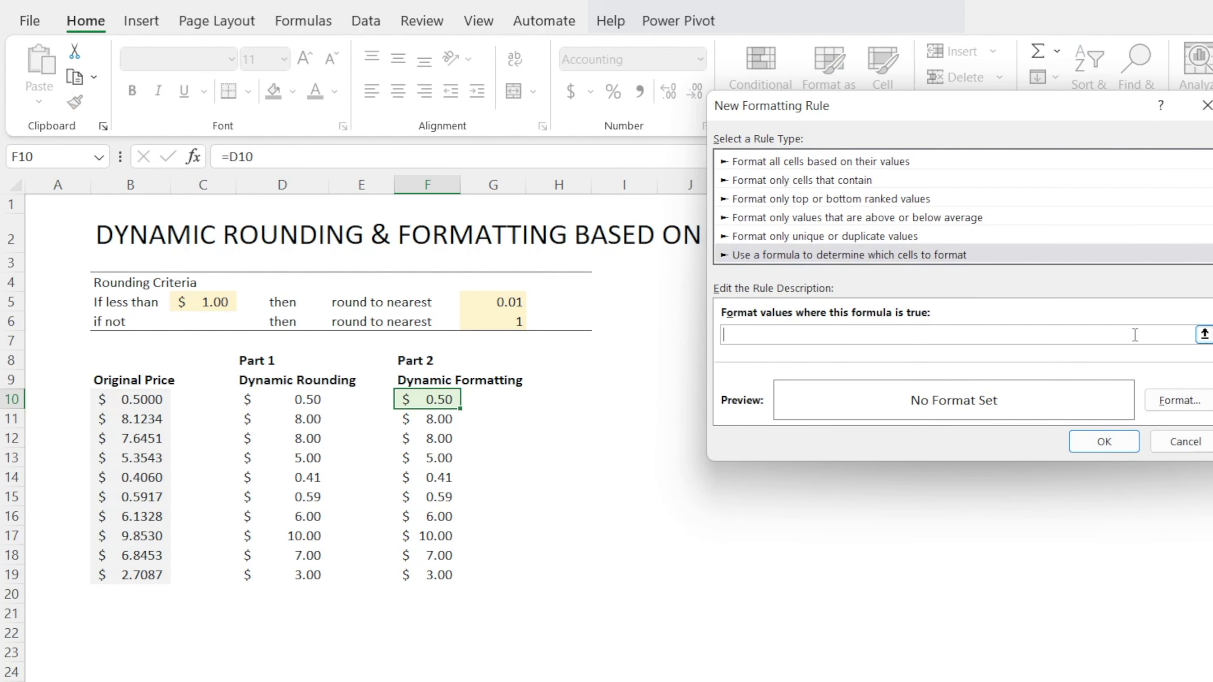
left_click(140, 401)
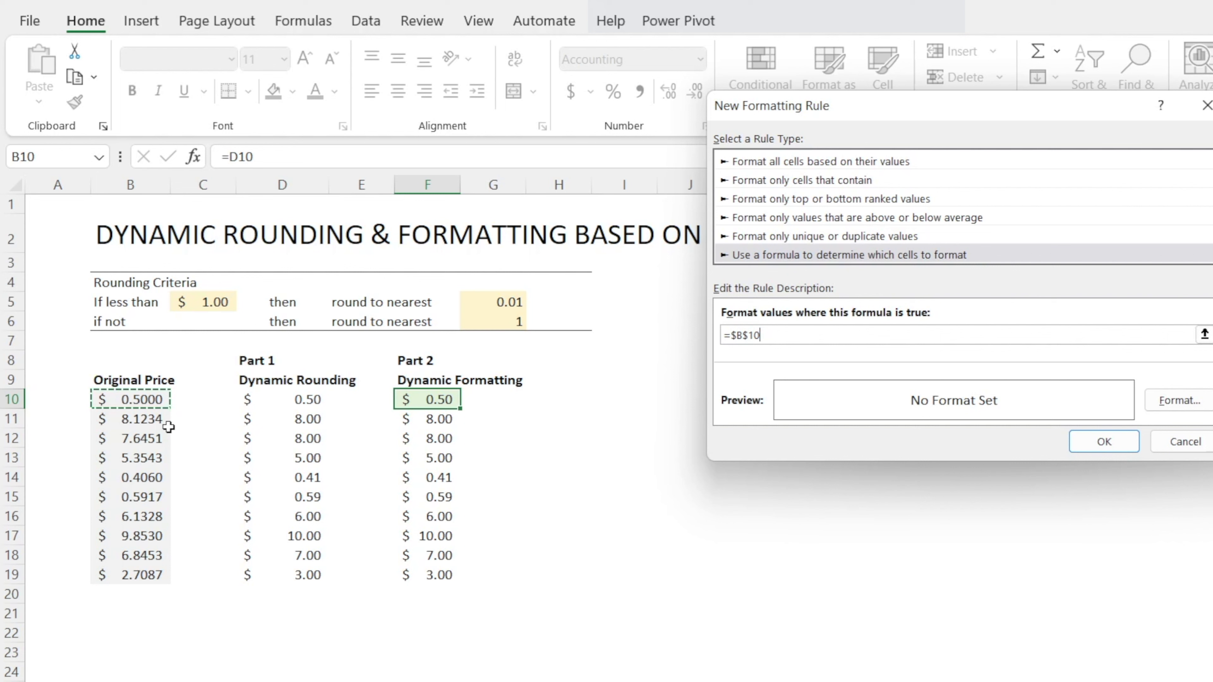
type(">")
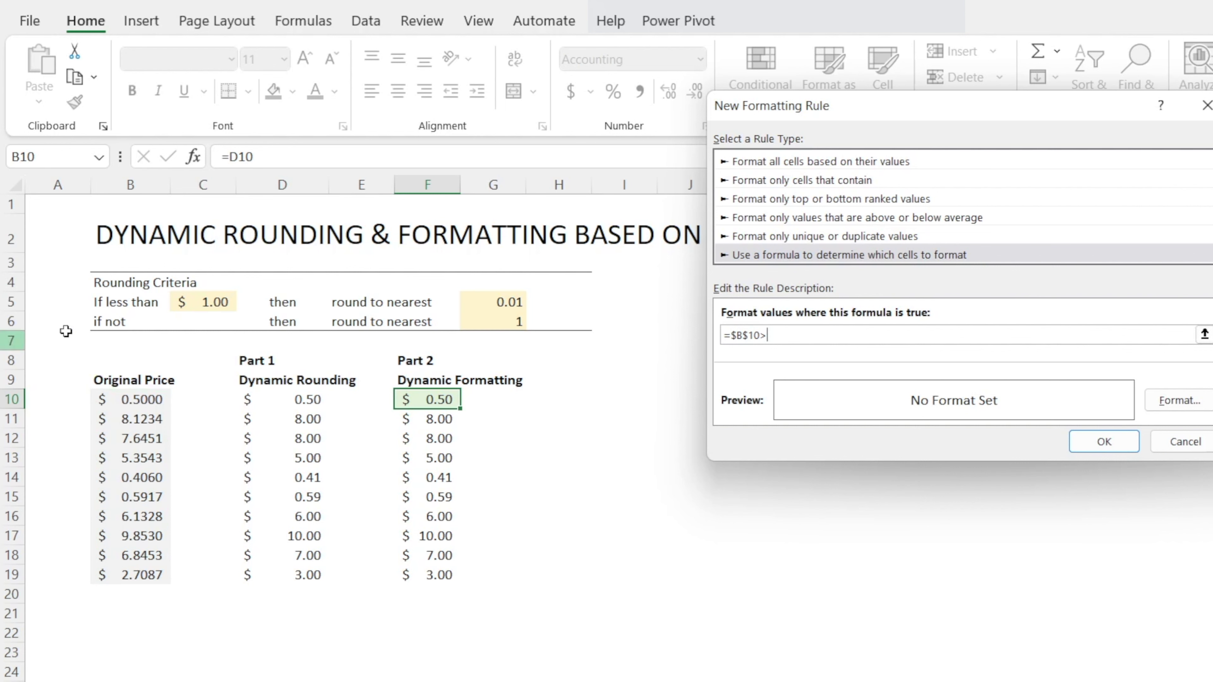
left_click(225, 302)
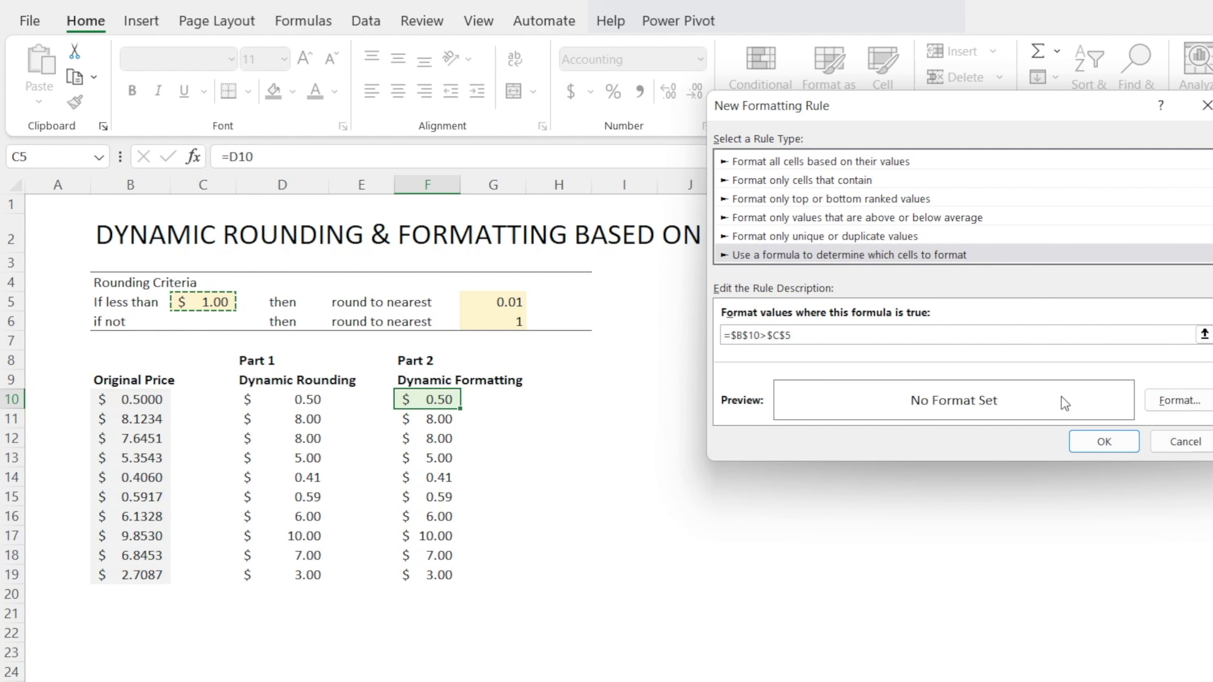
left_click(1184, 400)
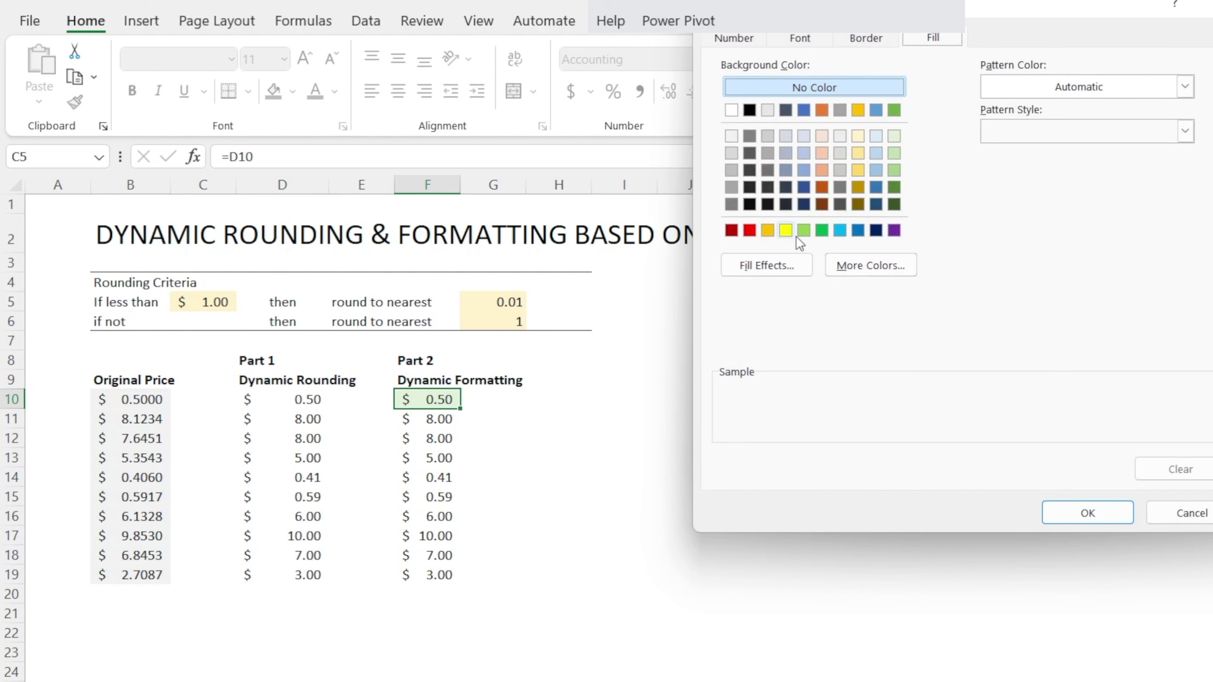
left_click(802, 232)
left_click(1078, 513)
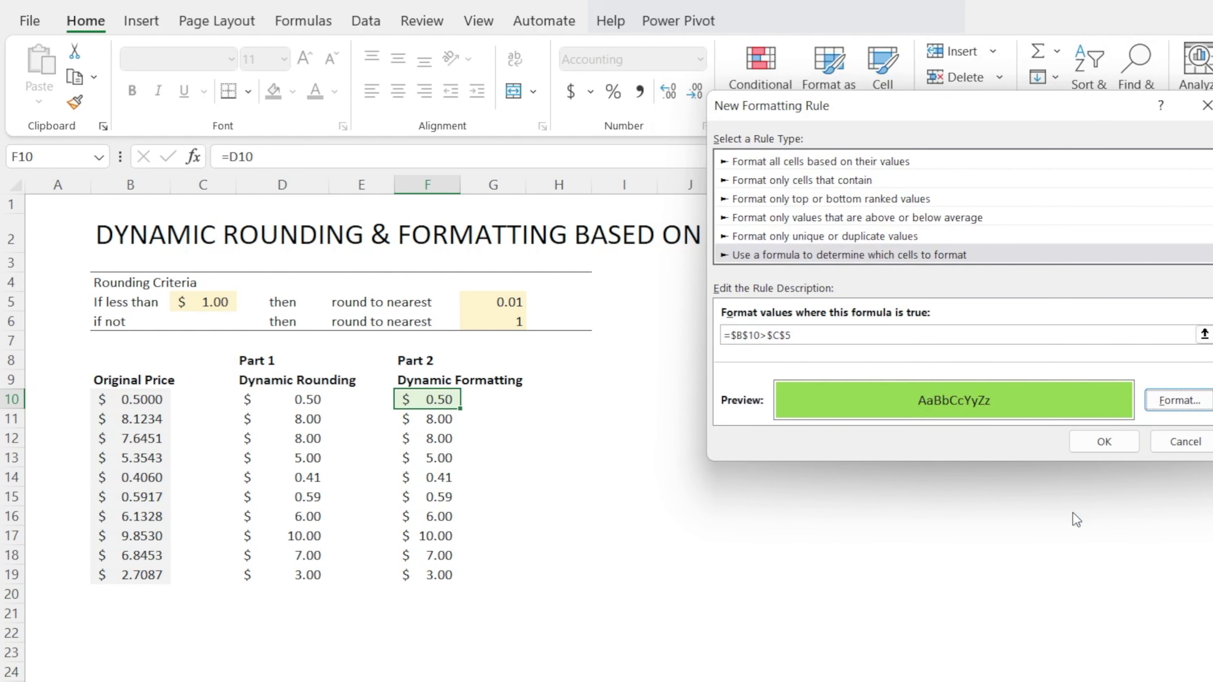
left_click(1099, 443)
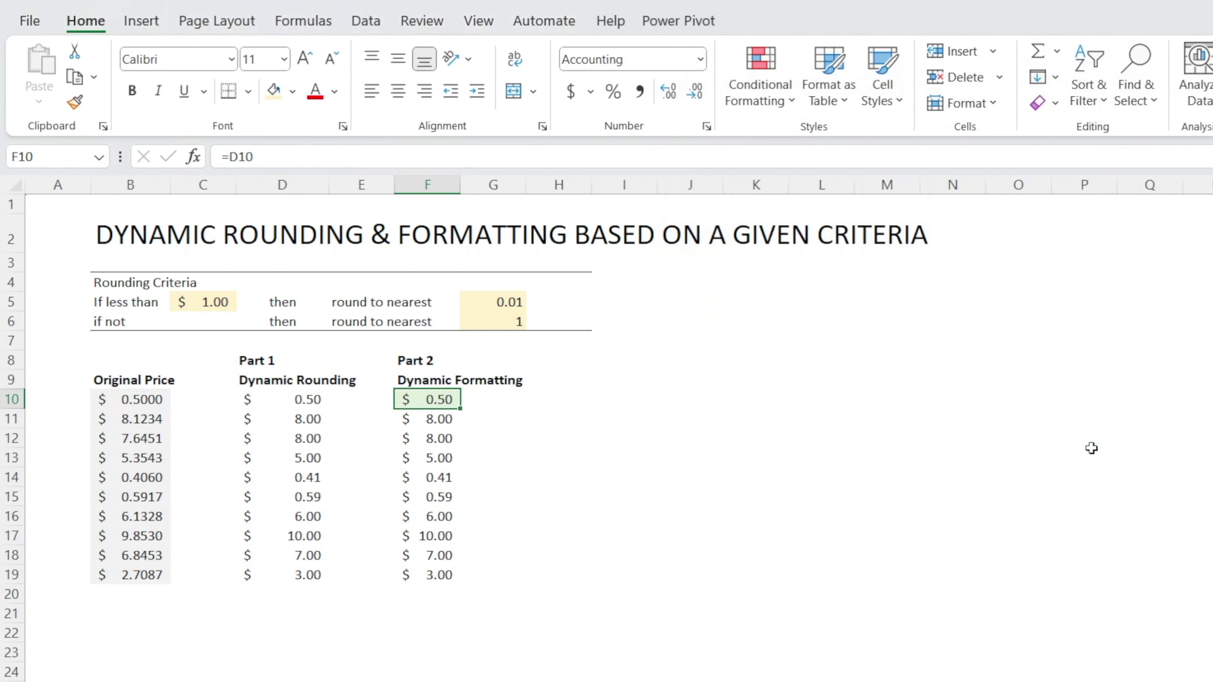
Test the green rule by entering 50 in B10, then restore its price to 0.5
left_click(137, 403)
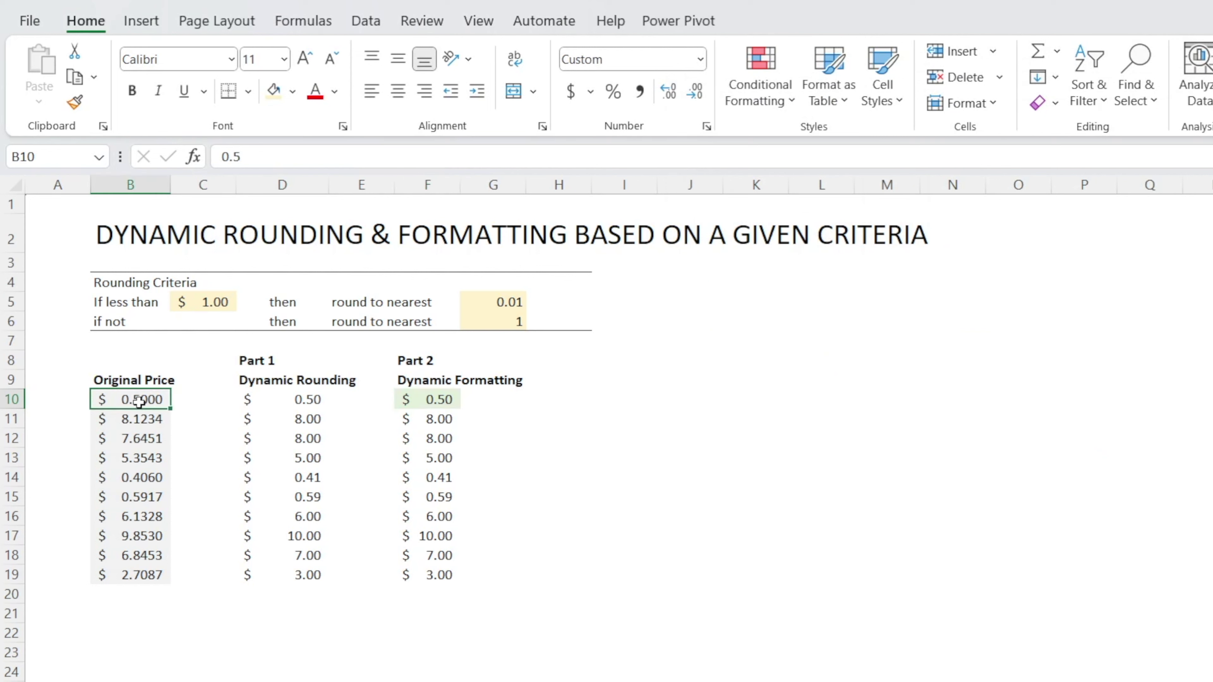
type("50")
key("Return")
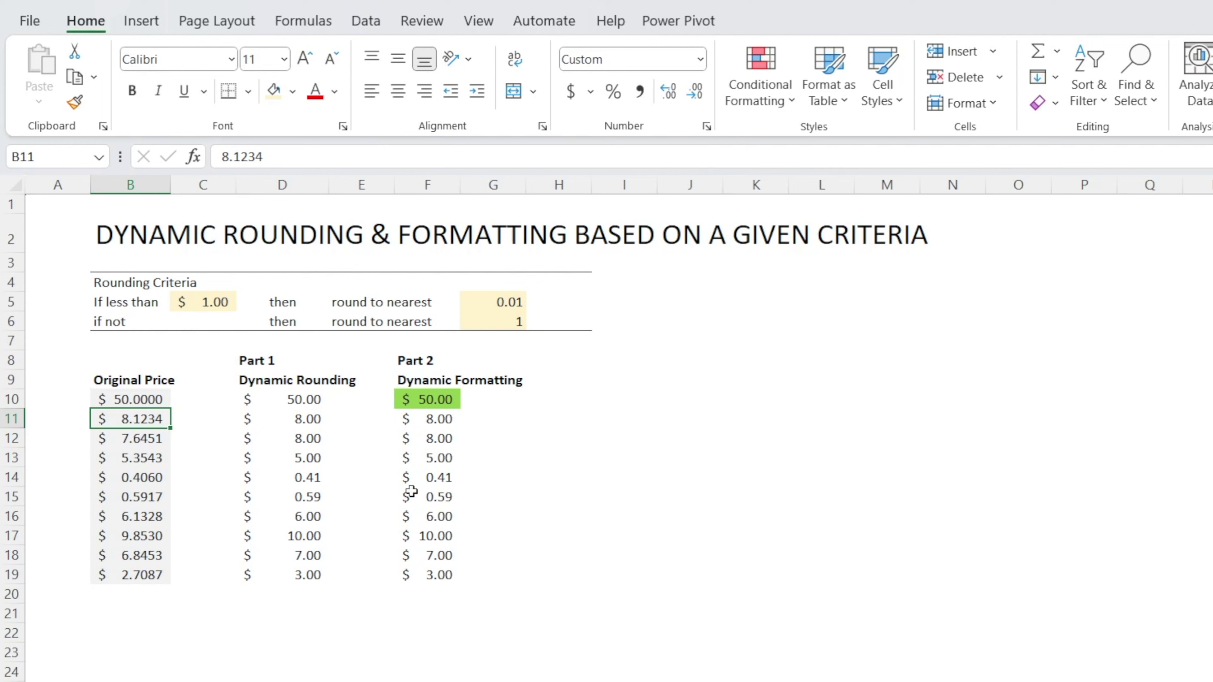
left_click(150, 400)
type("0.50")
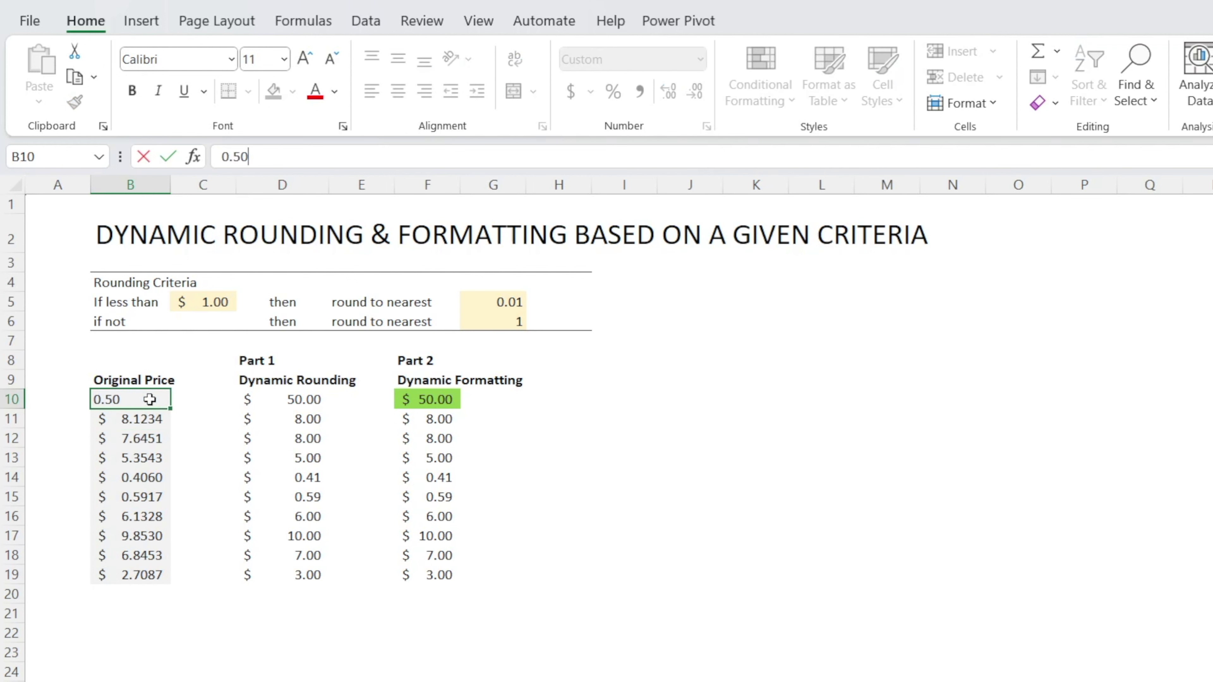
key("Return")
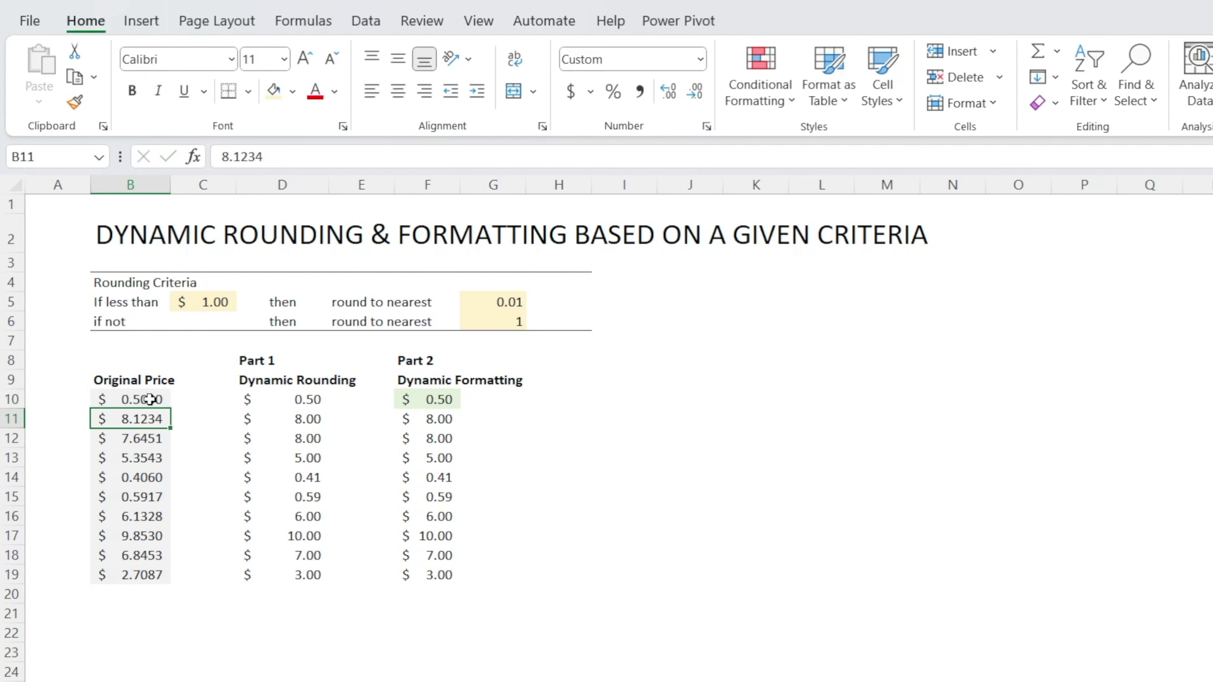
Copy F10's conditional formatting down to F11:F19 with Format Painter
left_click(442, 399)
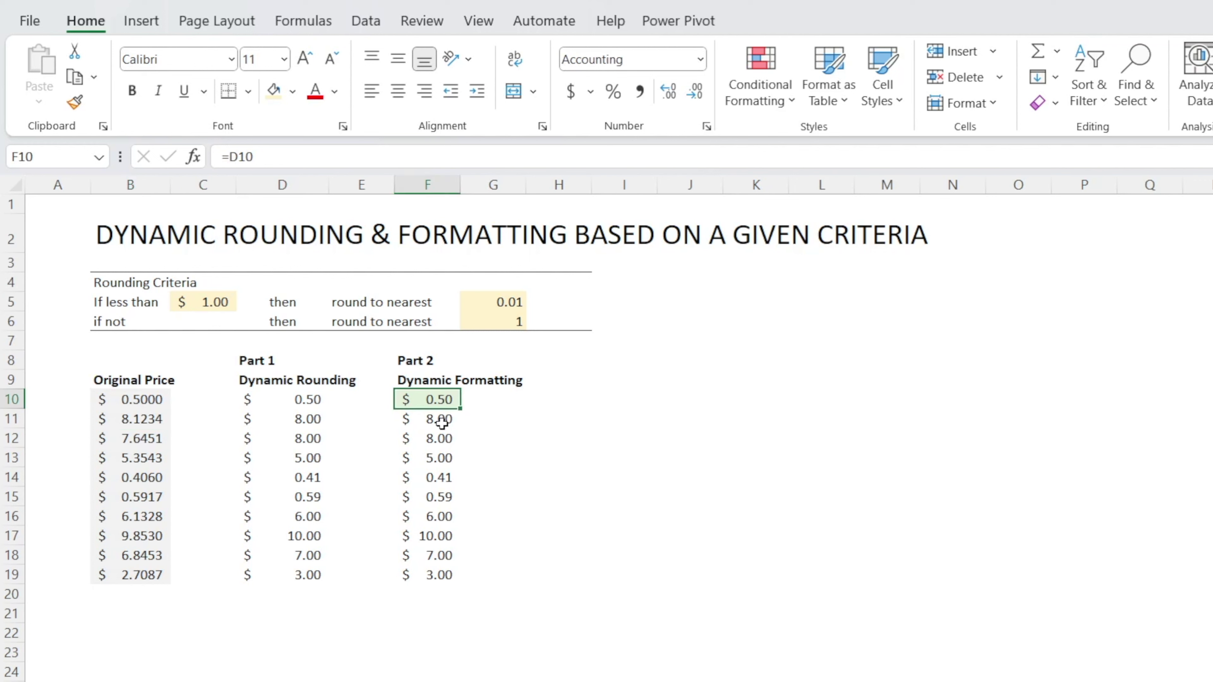
left_click_drag(442, 423, 433, 574)
left_click(430, 393)
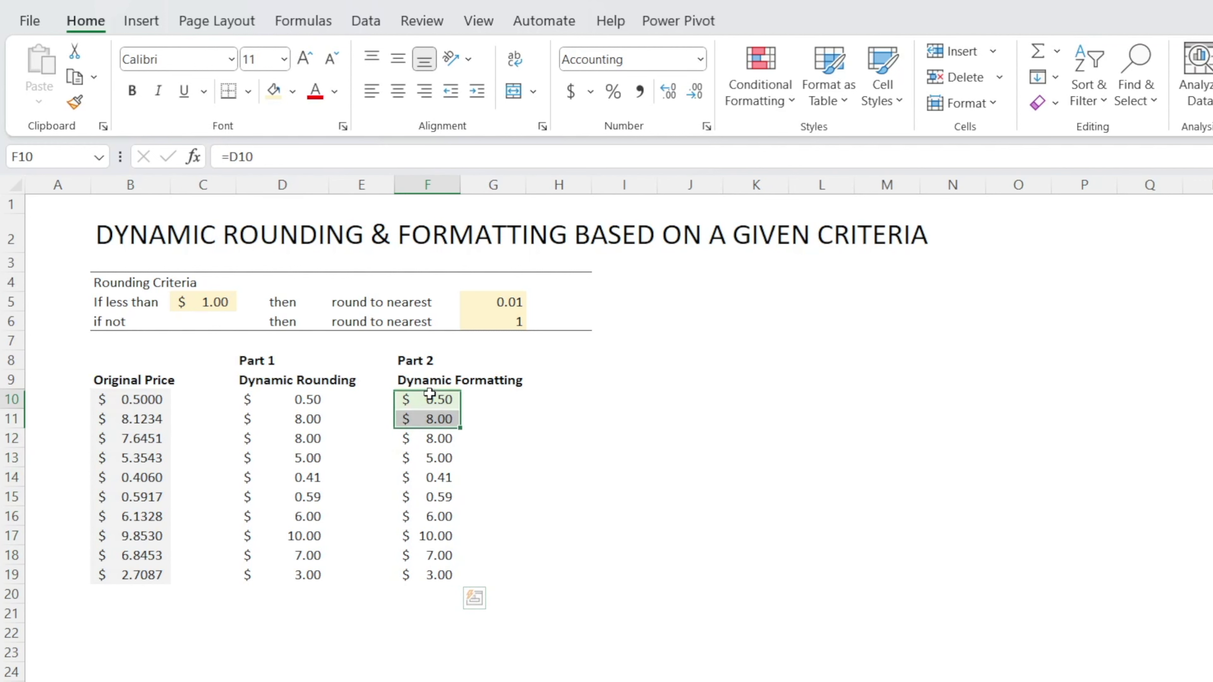
left_click(430, 393)
left_click(67, 108)
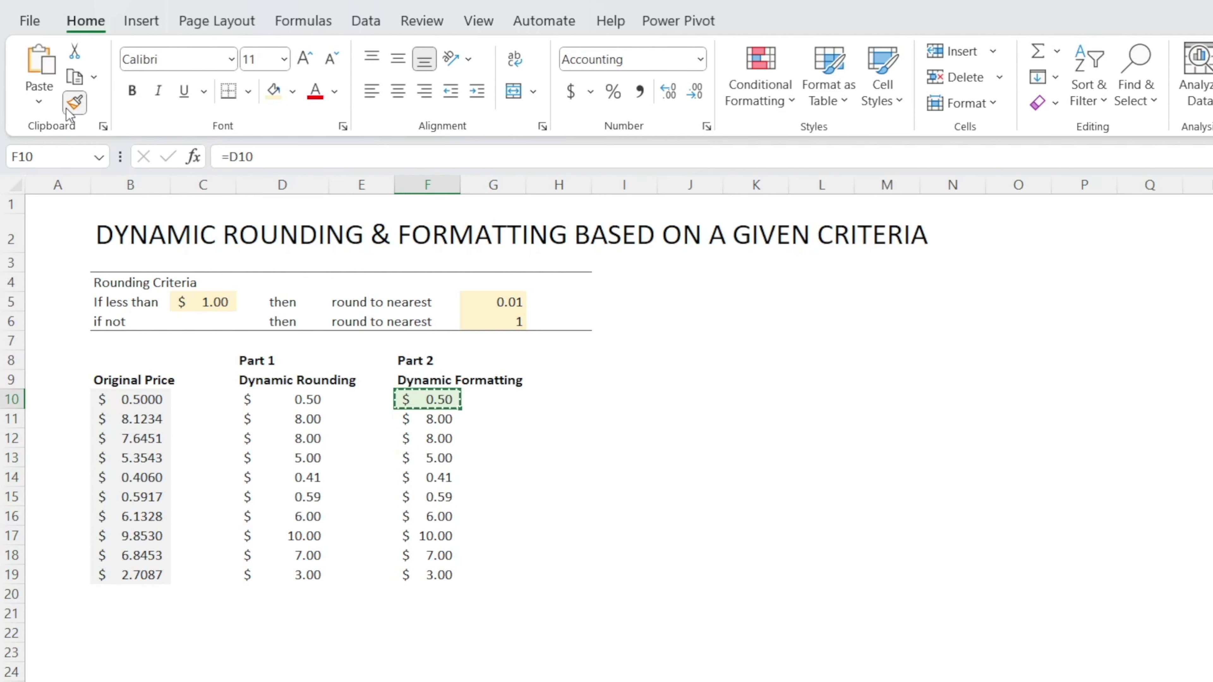
left_click_drag(422, 416, 427, 576)
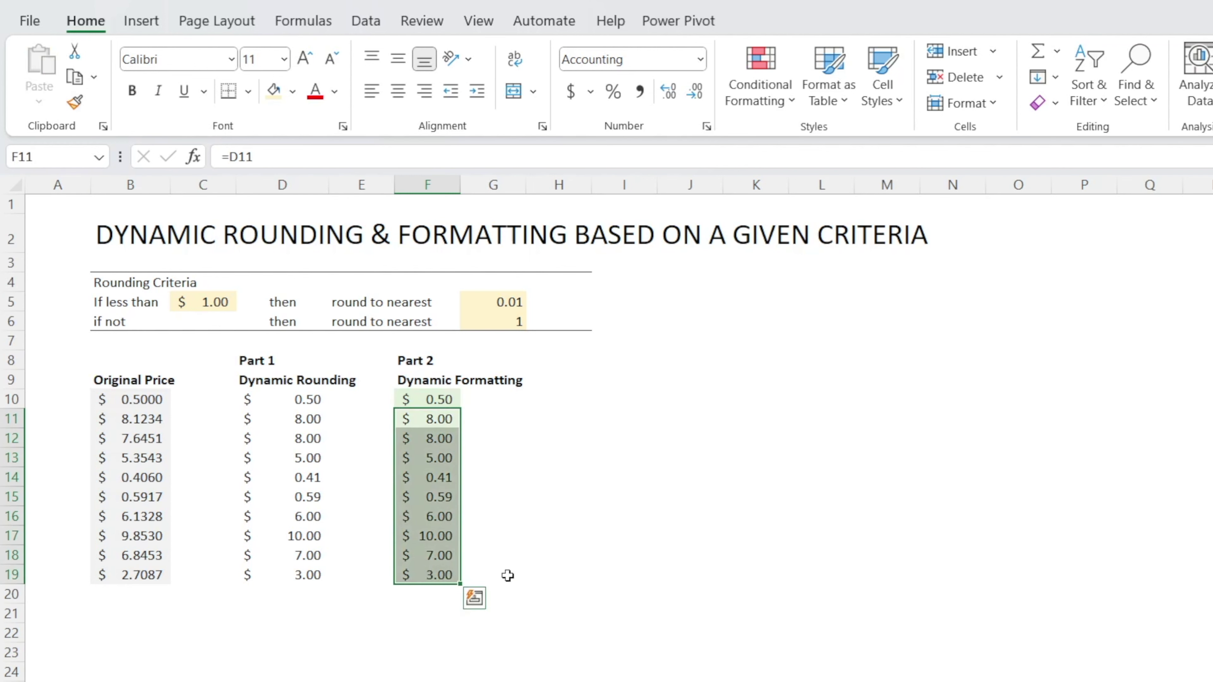
left_click(578, 572)
left_click(425, 400)
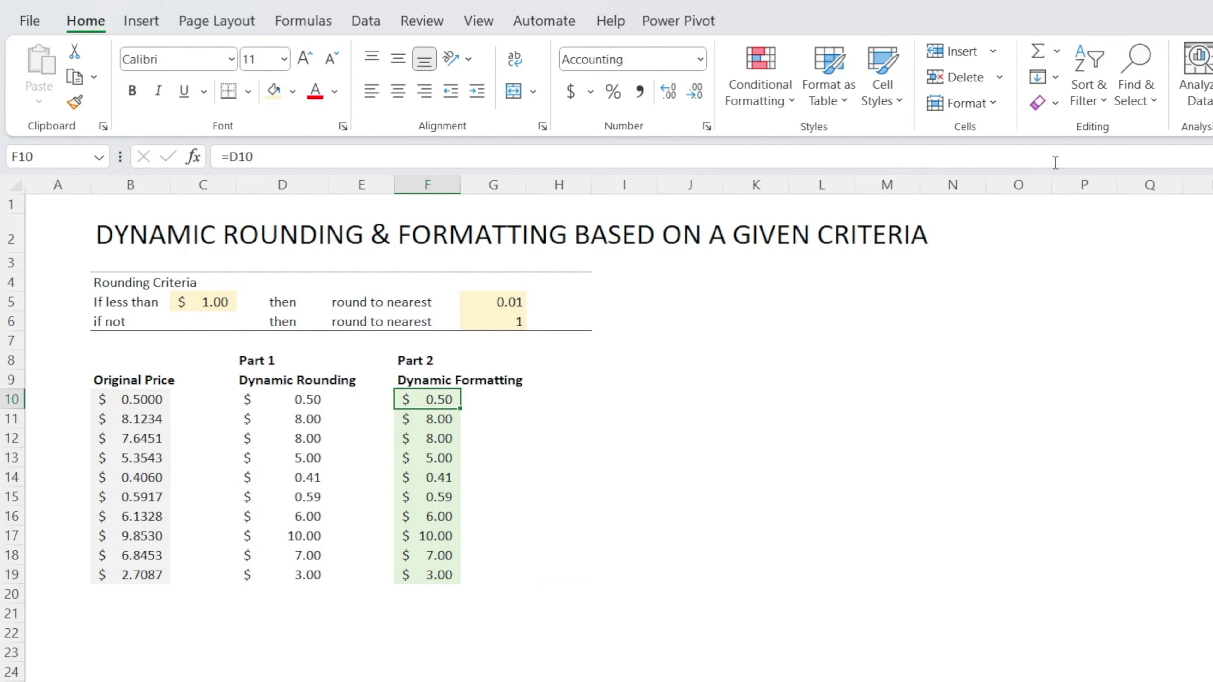
Change the greater-than rule's reference from $B$10 to $B10 so each row checks its own price
left_click(764, 91)
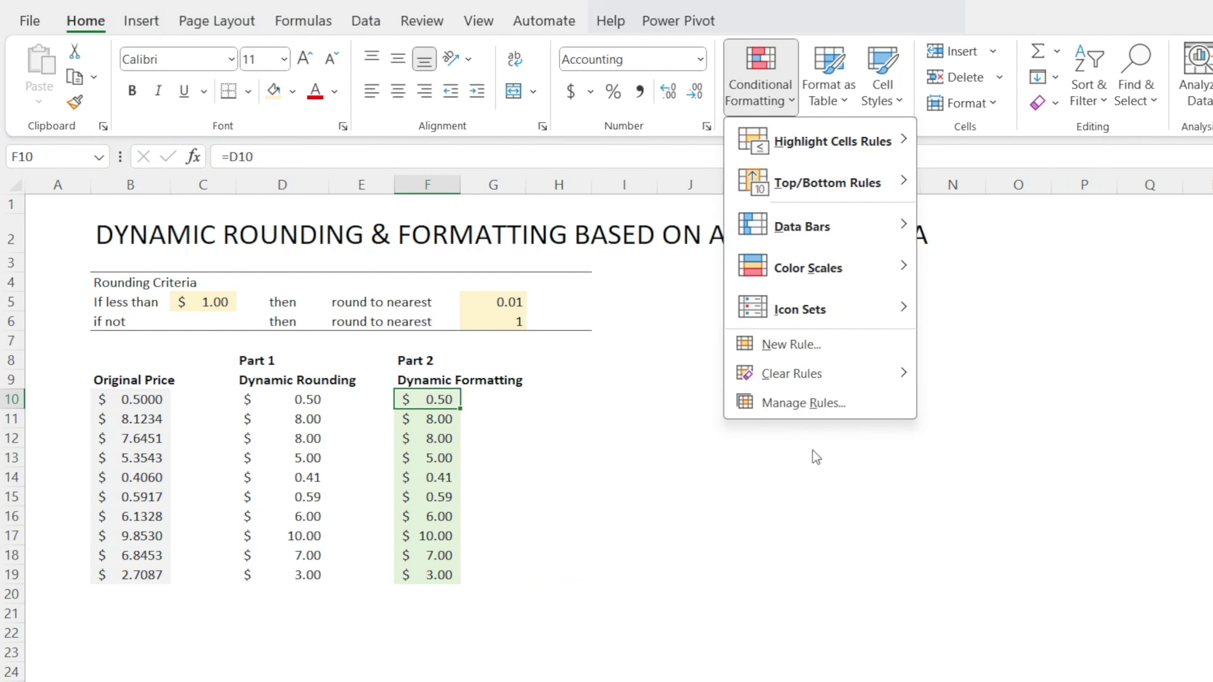
left_click(821, 410)
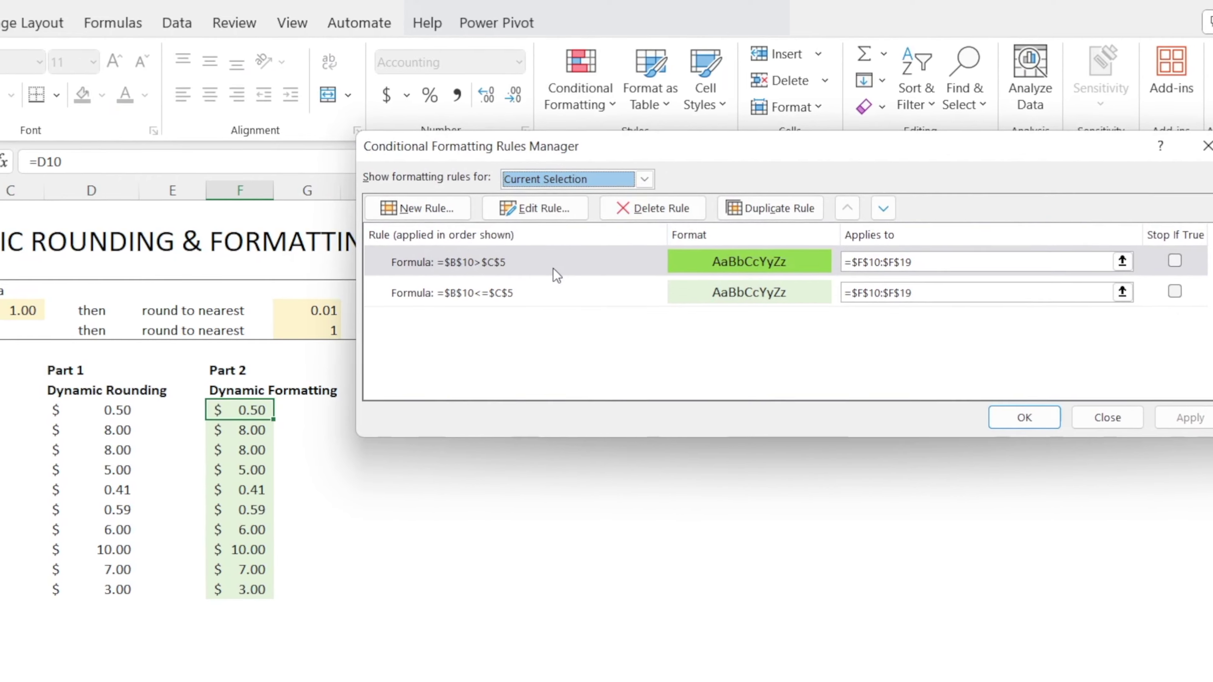
left_click(487, 269)
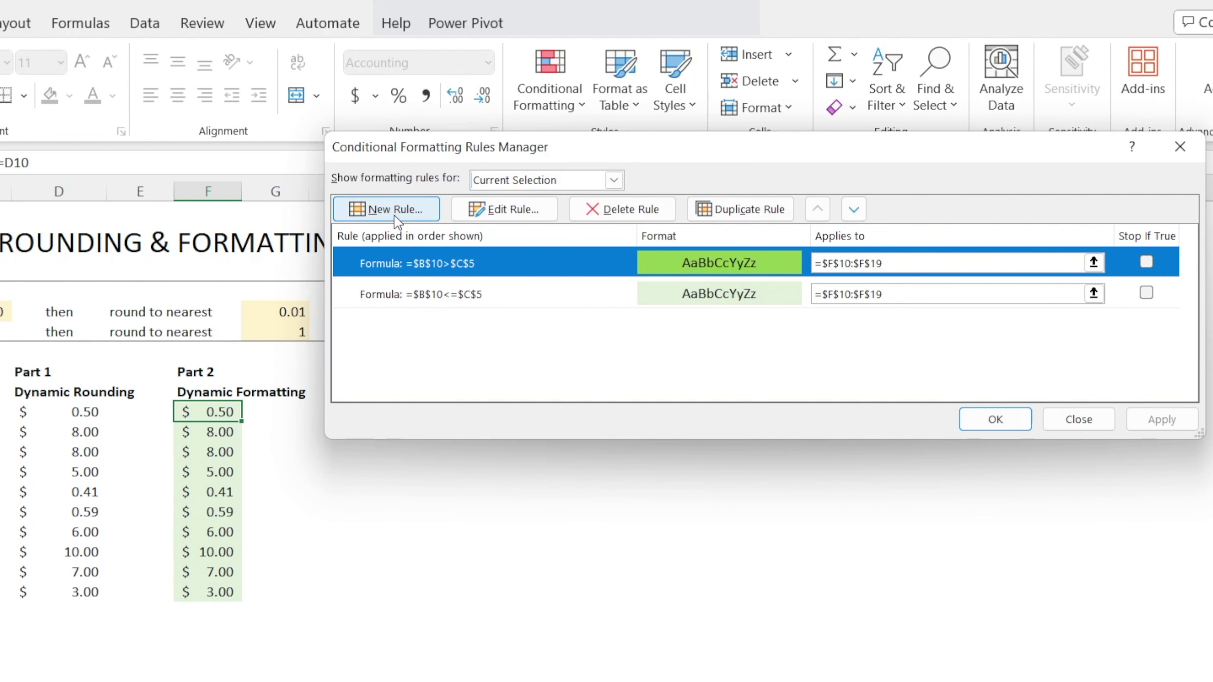
left_click(544, 217)
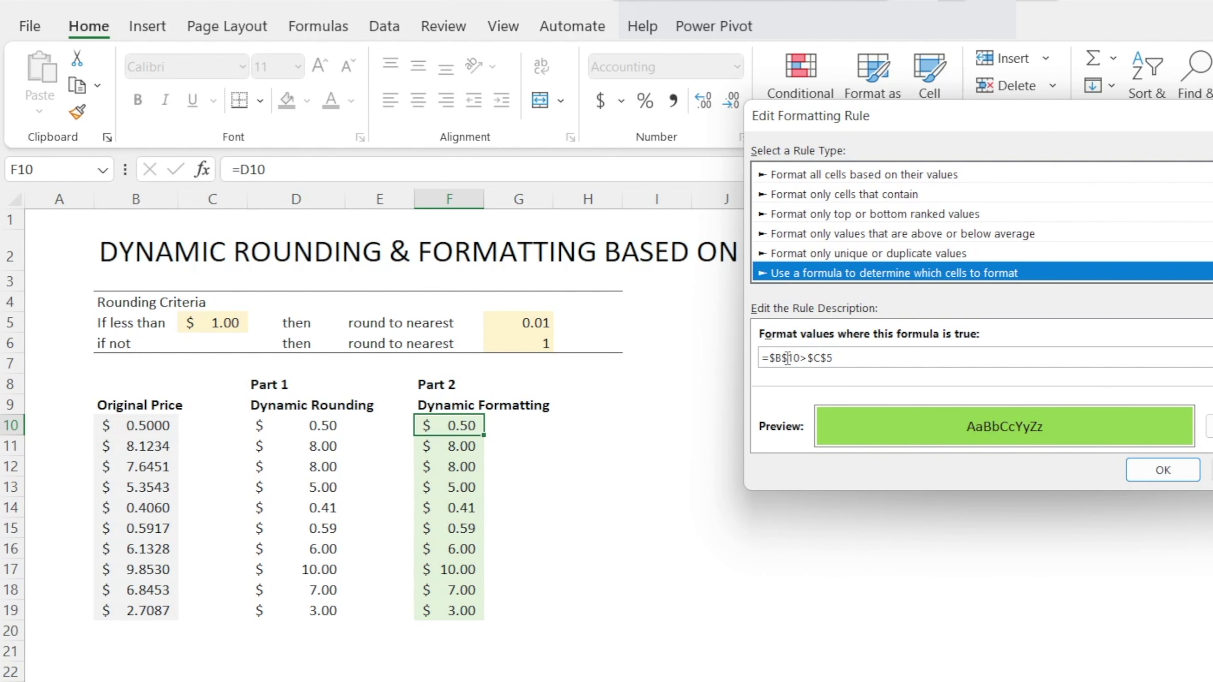
left_click(788, 358)
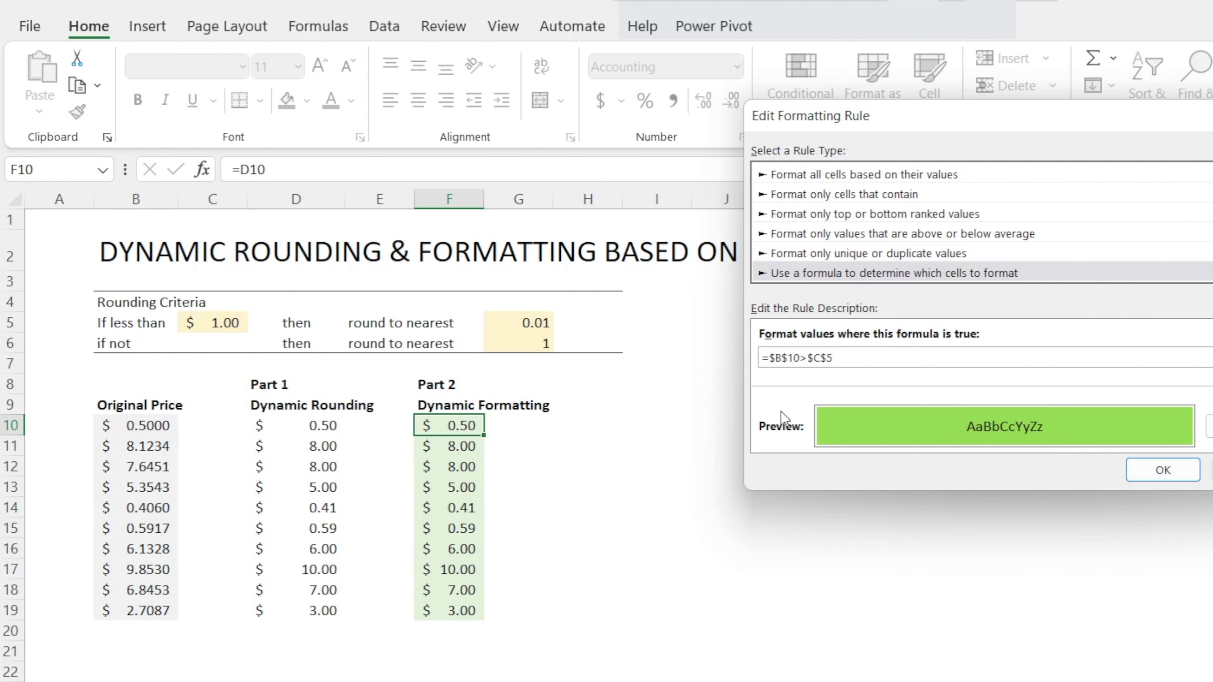
key("BackSpace")
left_click(1164, 473)
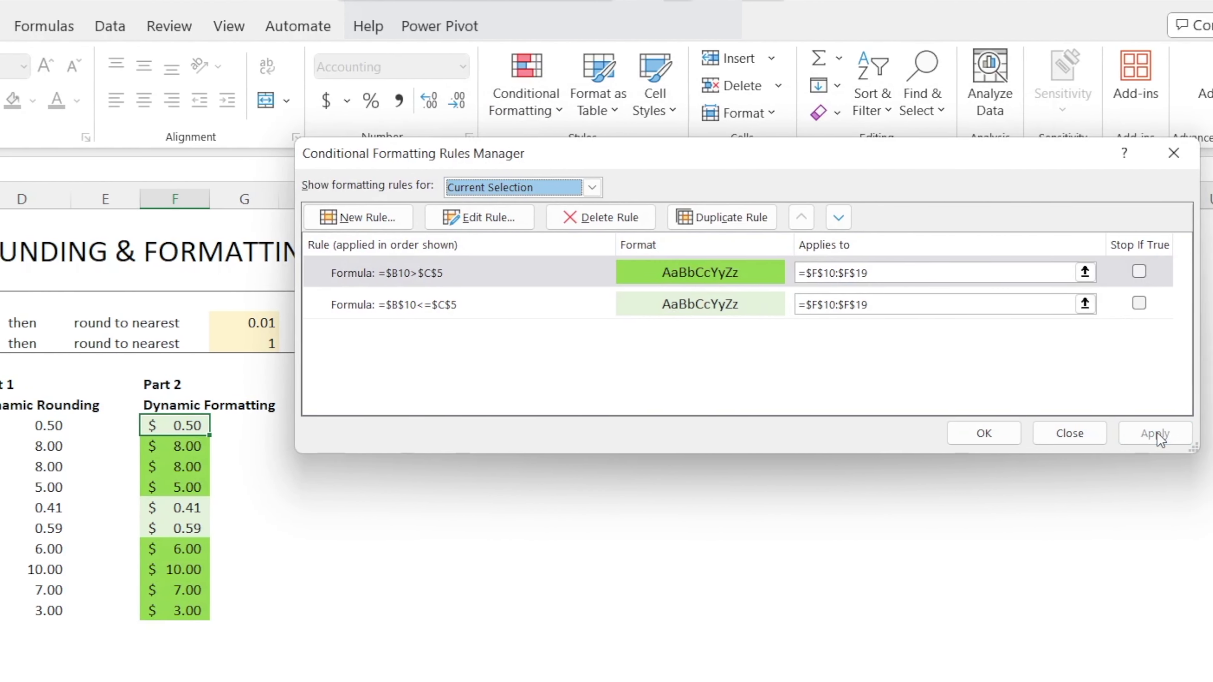
left_click(981, 435)
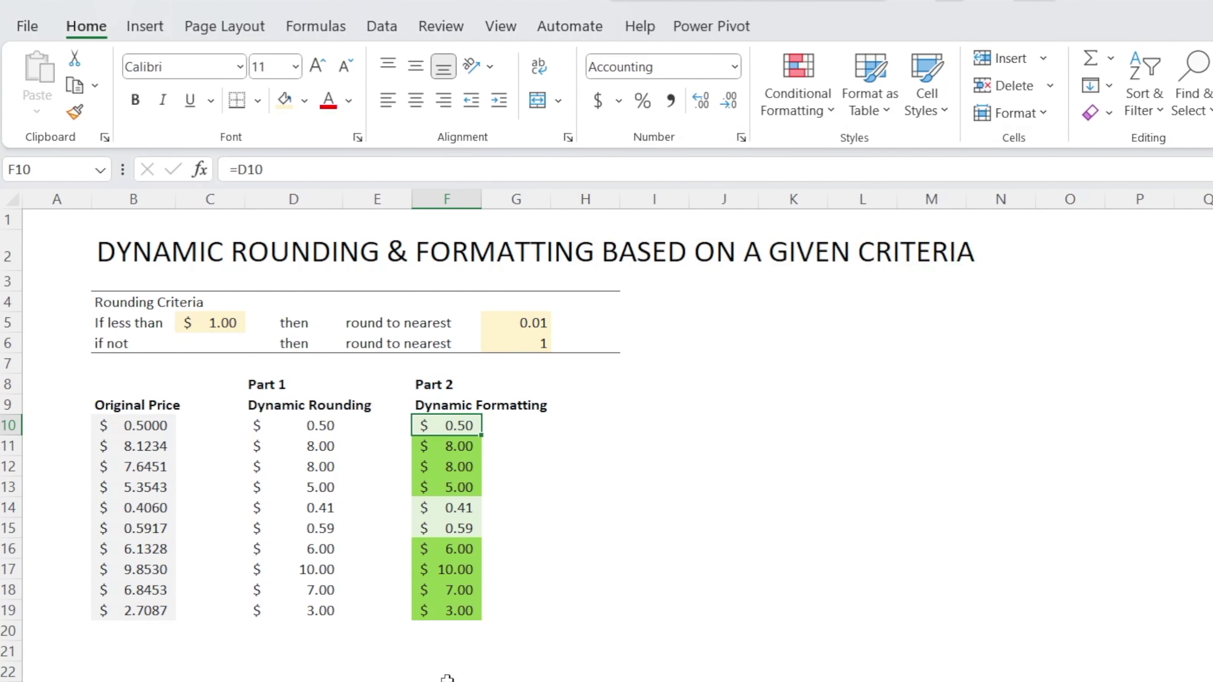
left_click(212, 681)
left_click(158, 428)
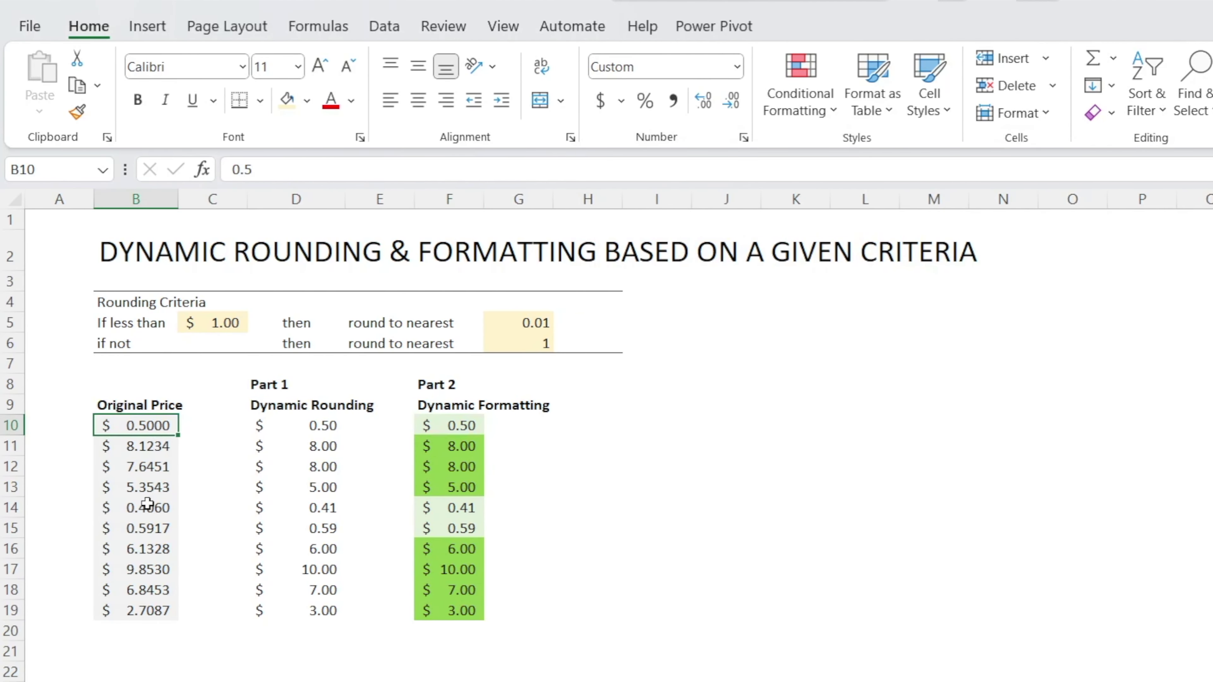
left_click(148, 473)
type("1")
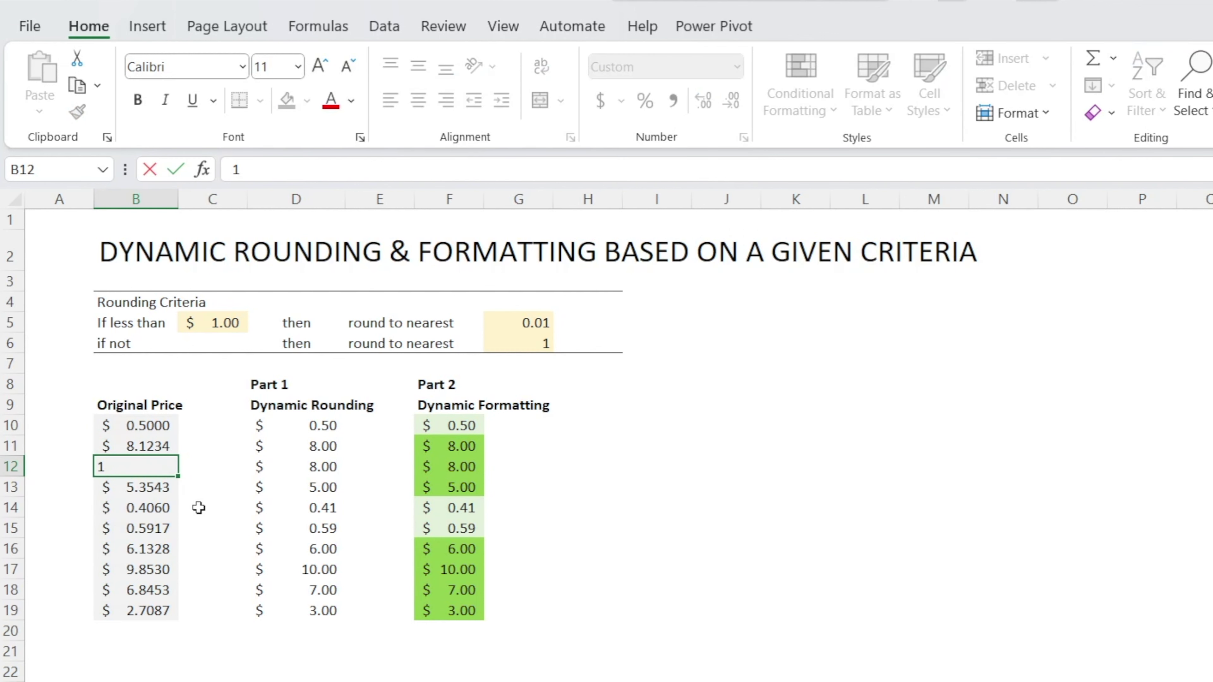
key("Return")
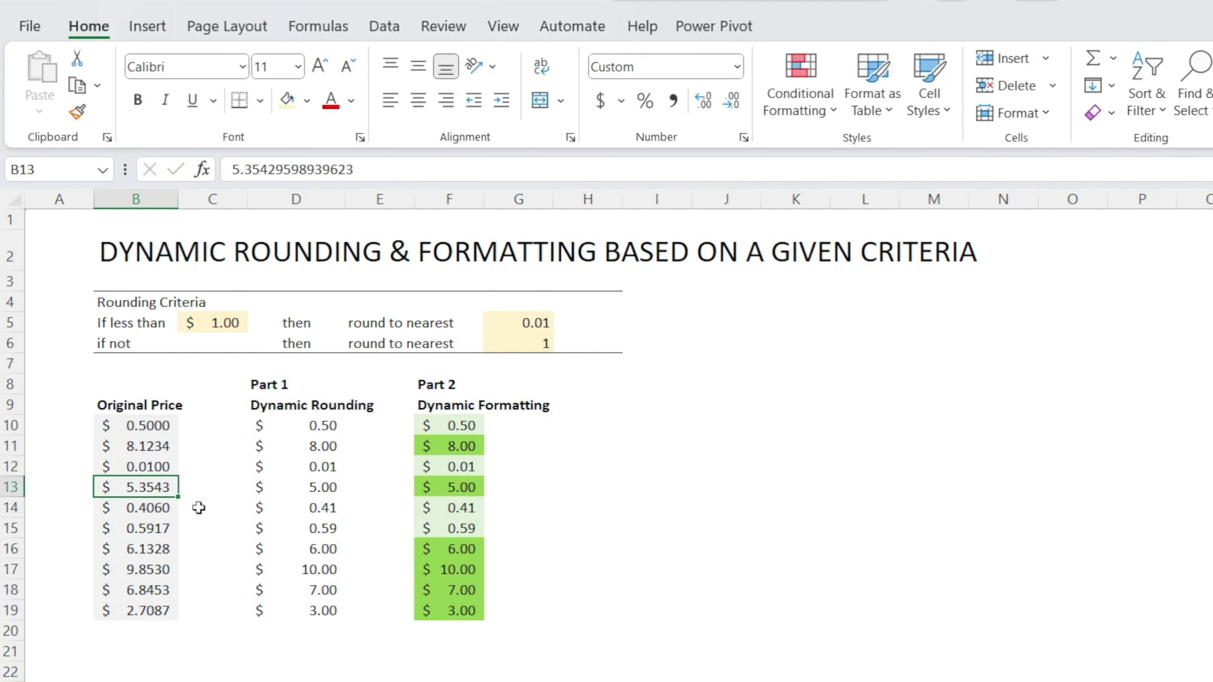
key("ctrl+z")
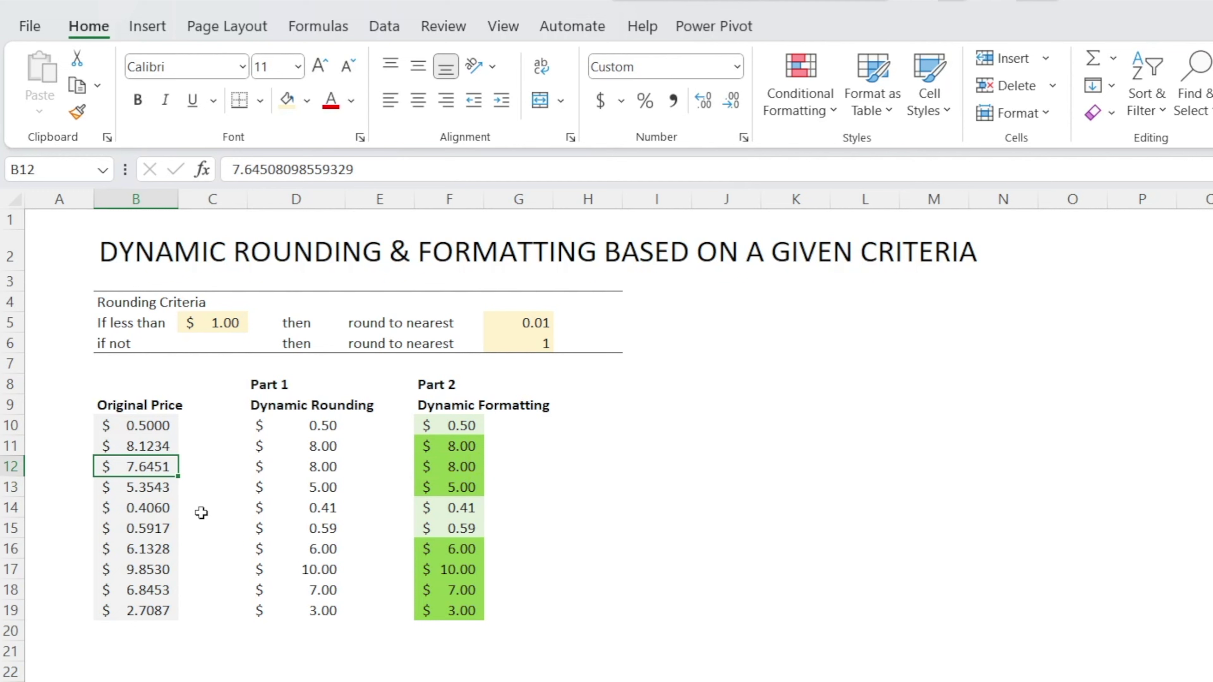
left_click(555, 469)
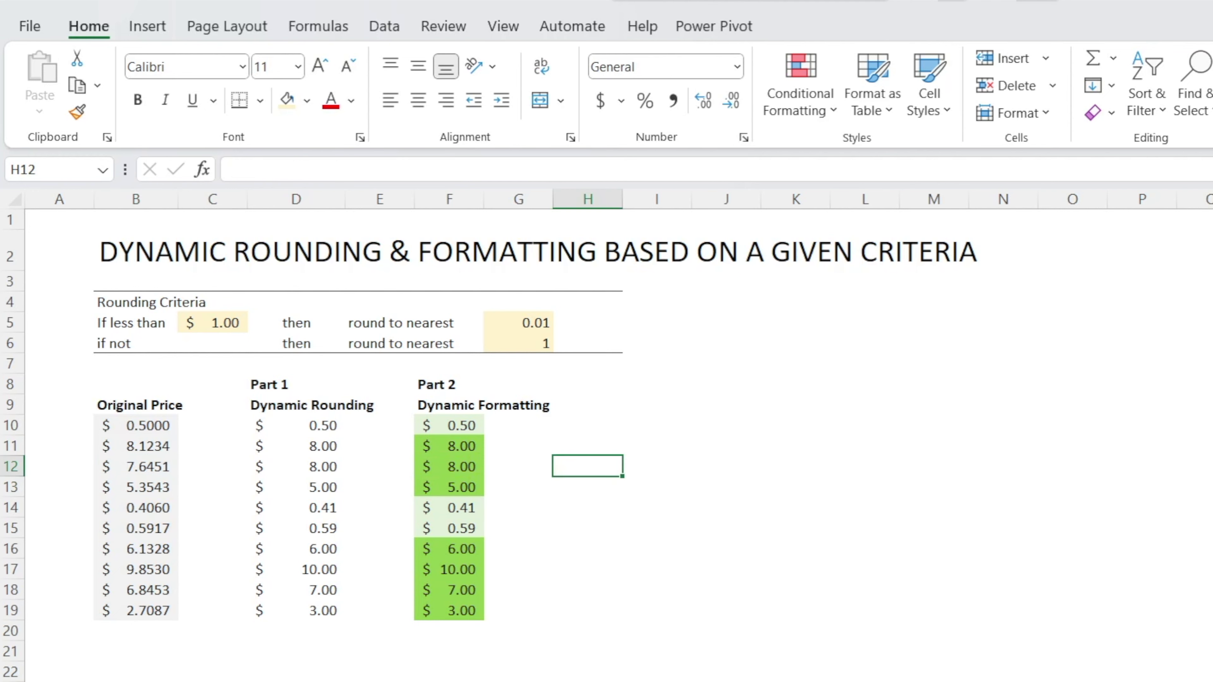